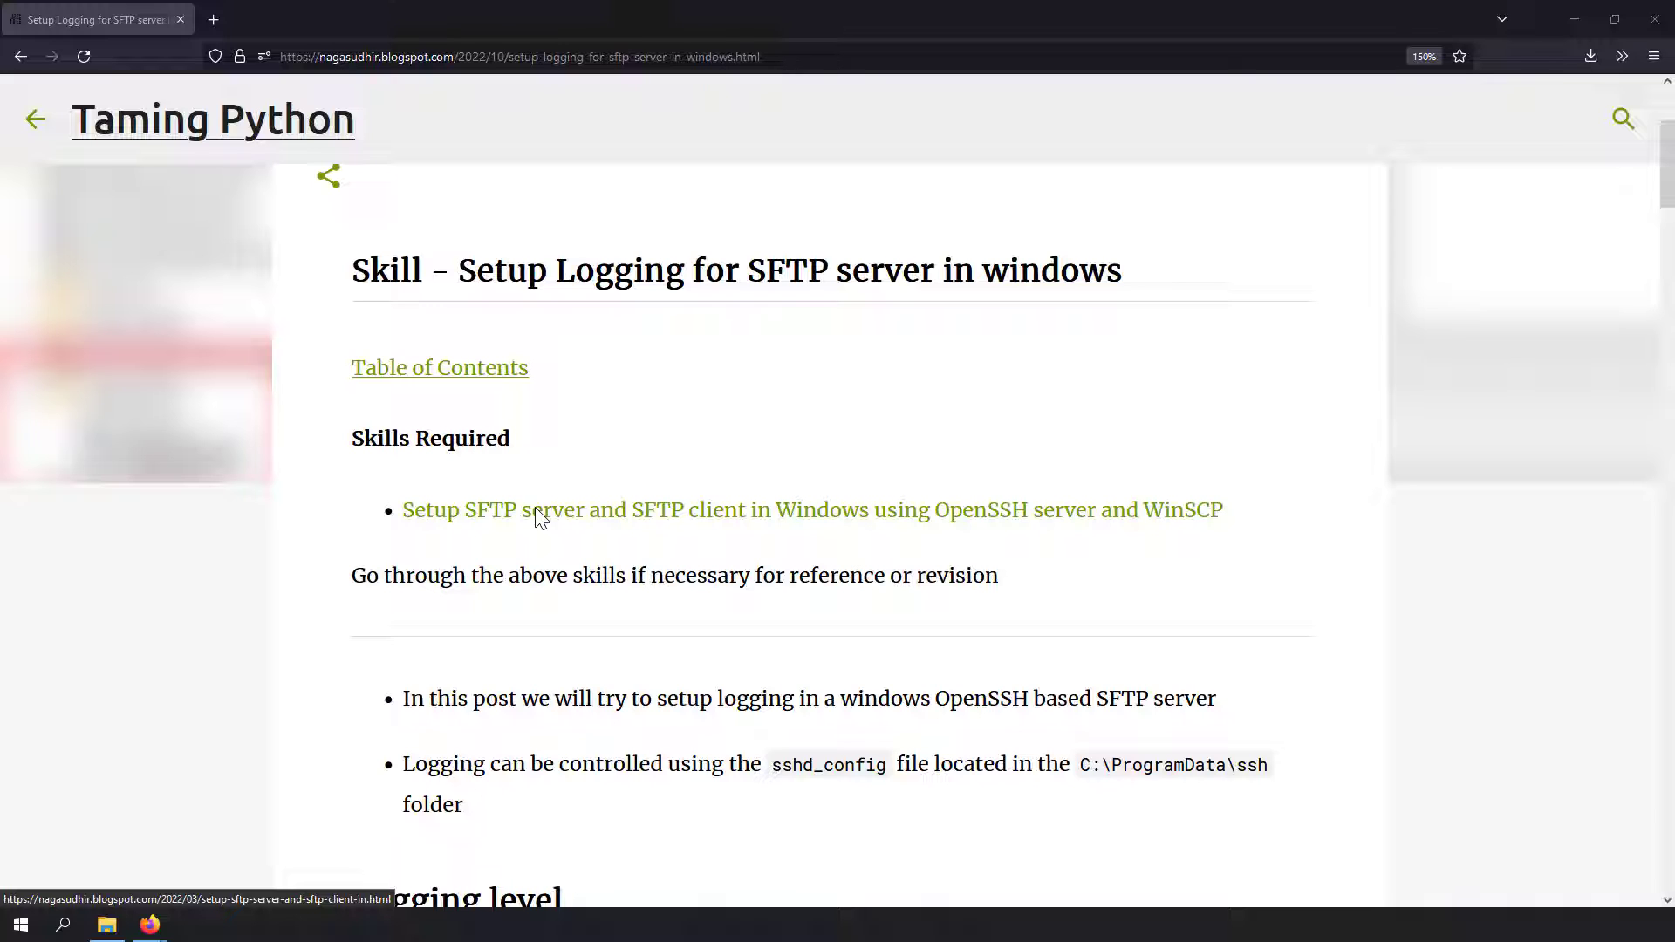
Open the prerequisite post on setting up an SFTP server and client in a separate tab, skim its instructions, and close it
{"action": "right_click", "coordinate": [540, 516]}
{"action": "left_click", "coordinate": [563, 528]}
{"action": "left_click", "coordinate": [282, 11]}
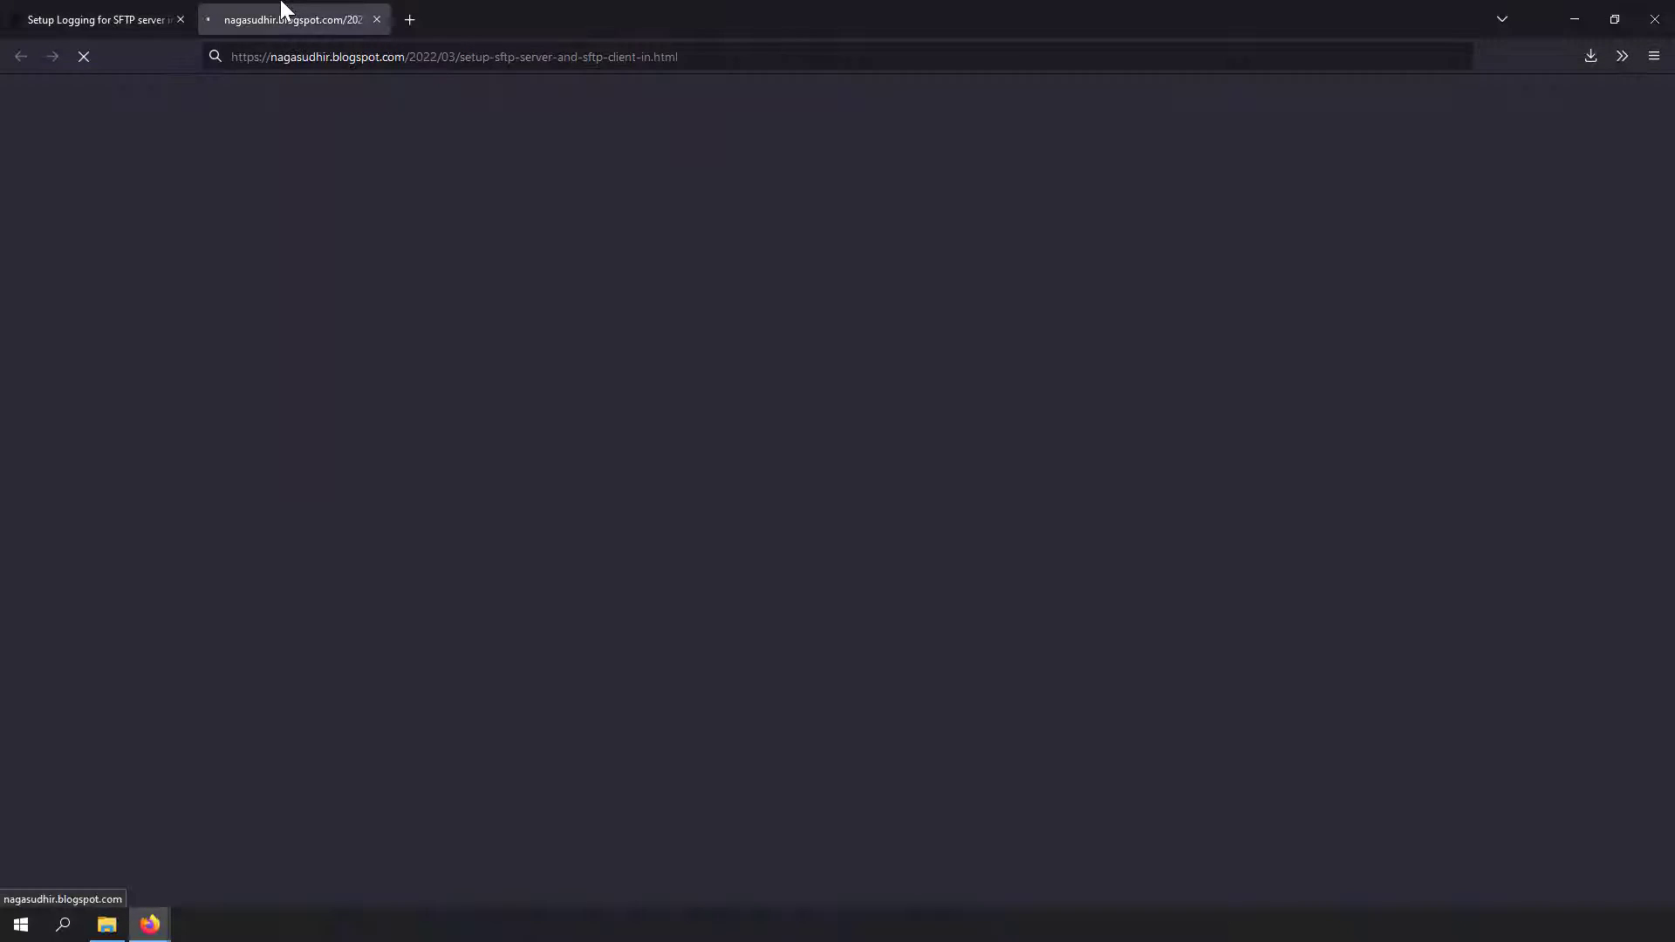
{"action": "scroll", "coordinate": [623, 639], "scroll_direction": "down", "scroll_amount": 12}
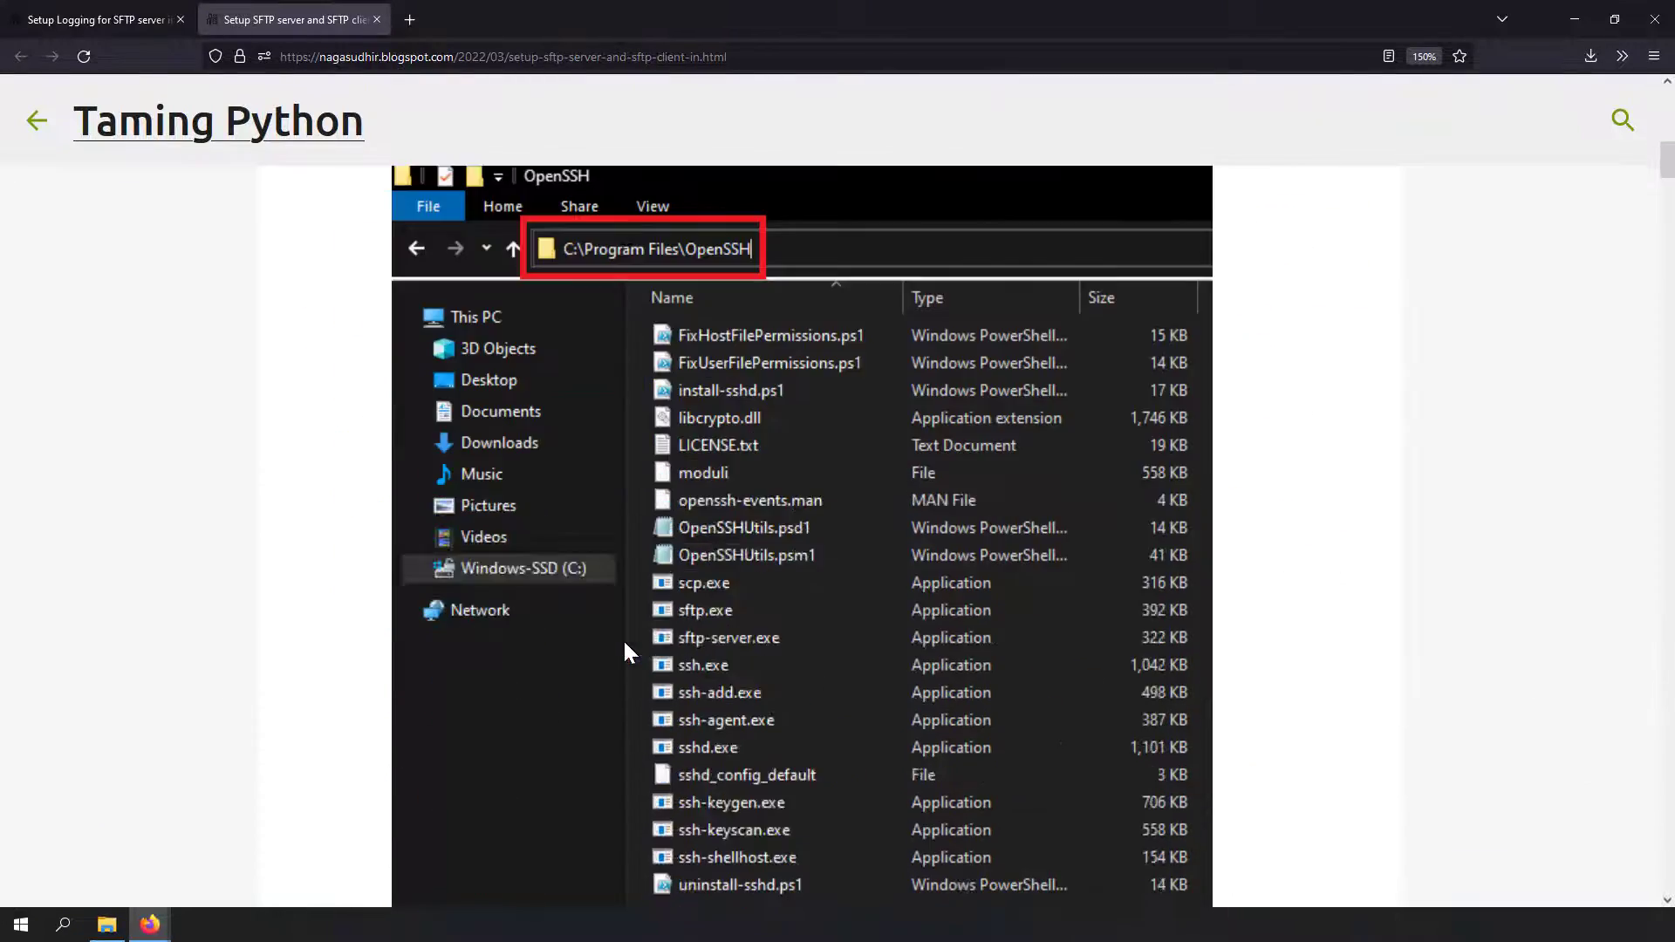
{"action": "scroll", "coordinate": [625, 644], "scroll_direction": "down", "scroll_amount": 8}
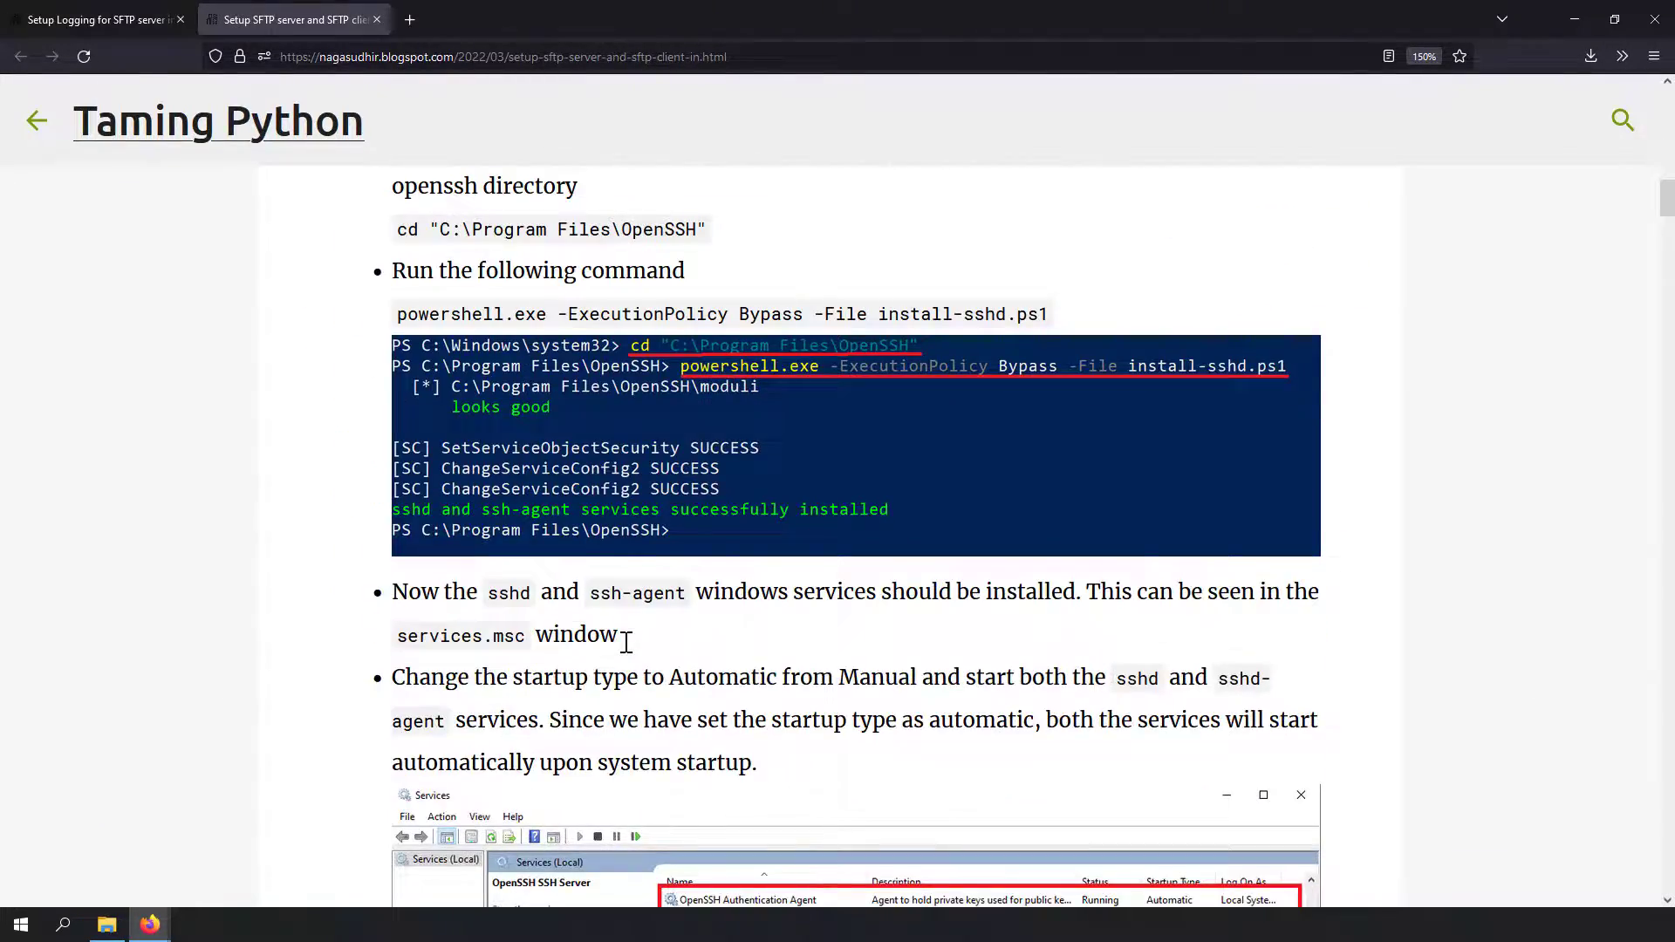
{"action": "scroll", "coordinate": [625, 642], "scroll_direction": "down", "scroll_amount": 20}
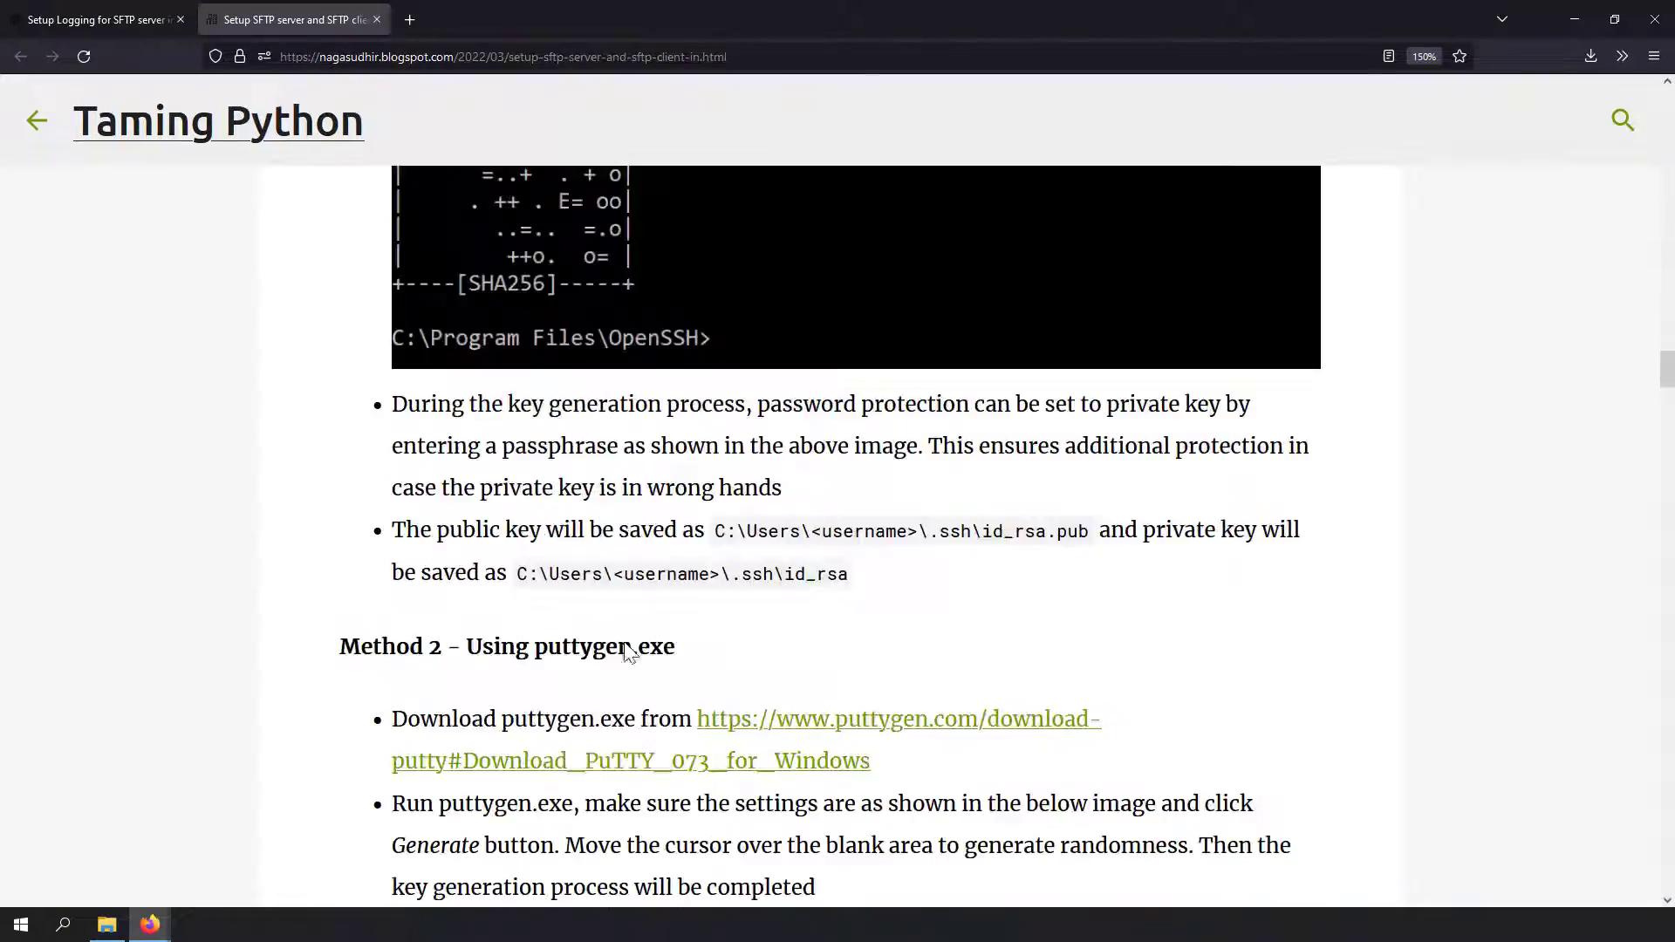
{"action": "scroll", "coordinate": [627, 650], "scroll_direction": "down", "scroll_amount": 20}
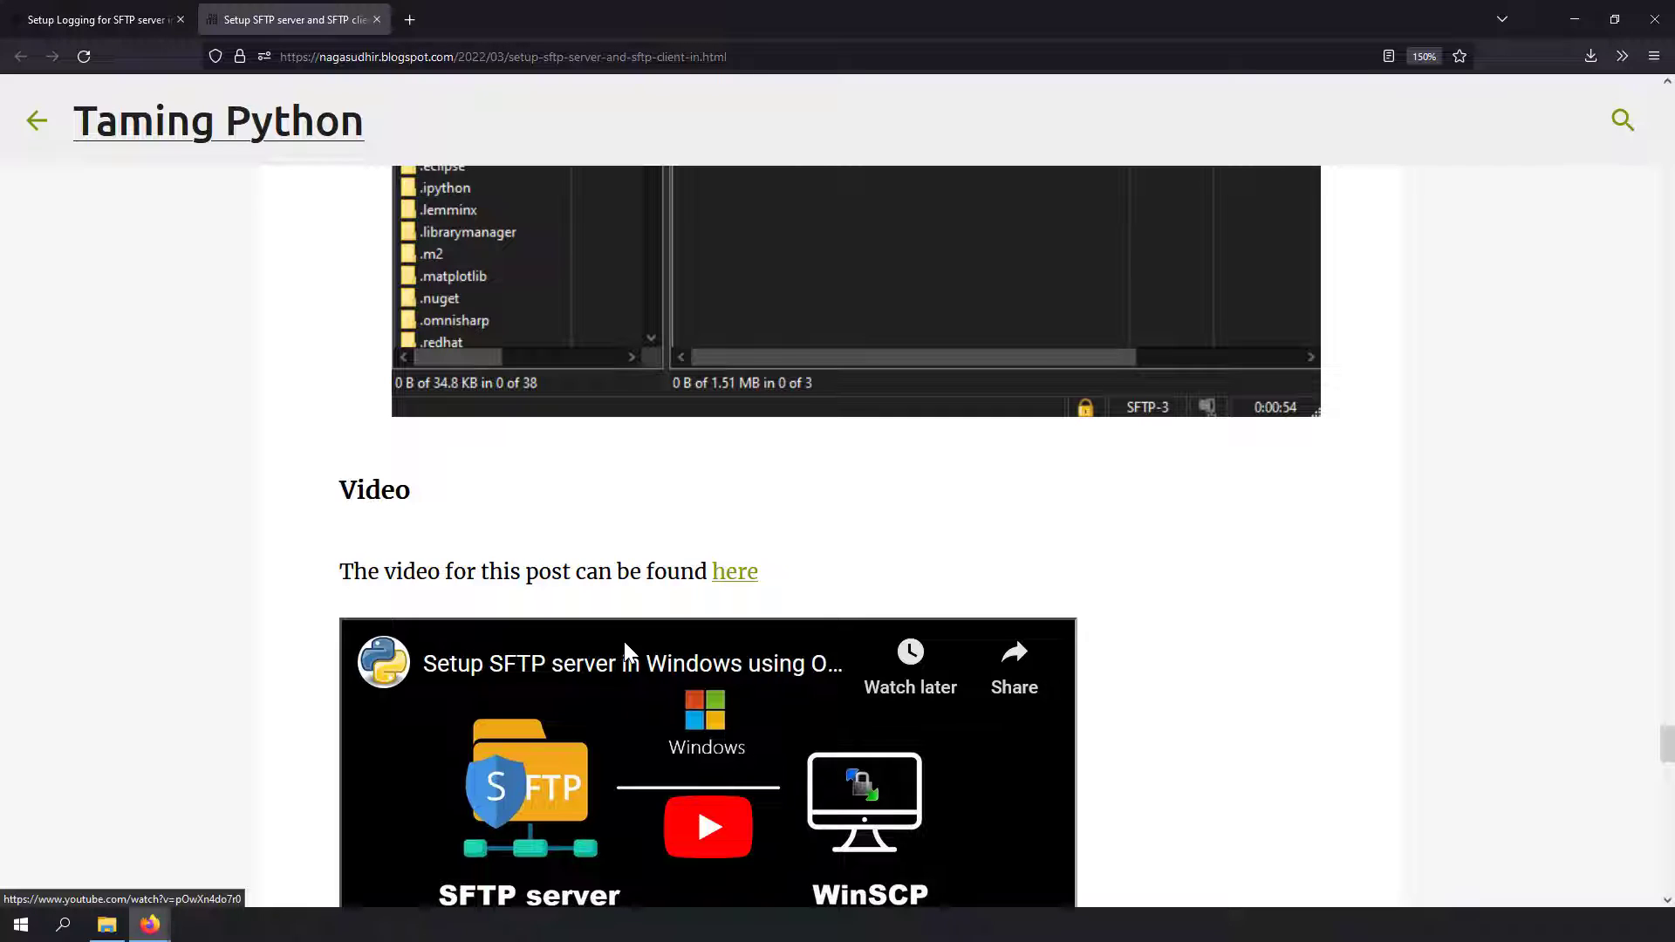
{"action": "key", "text": "ctrl+w"}
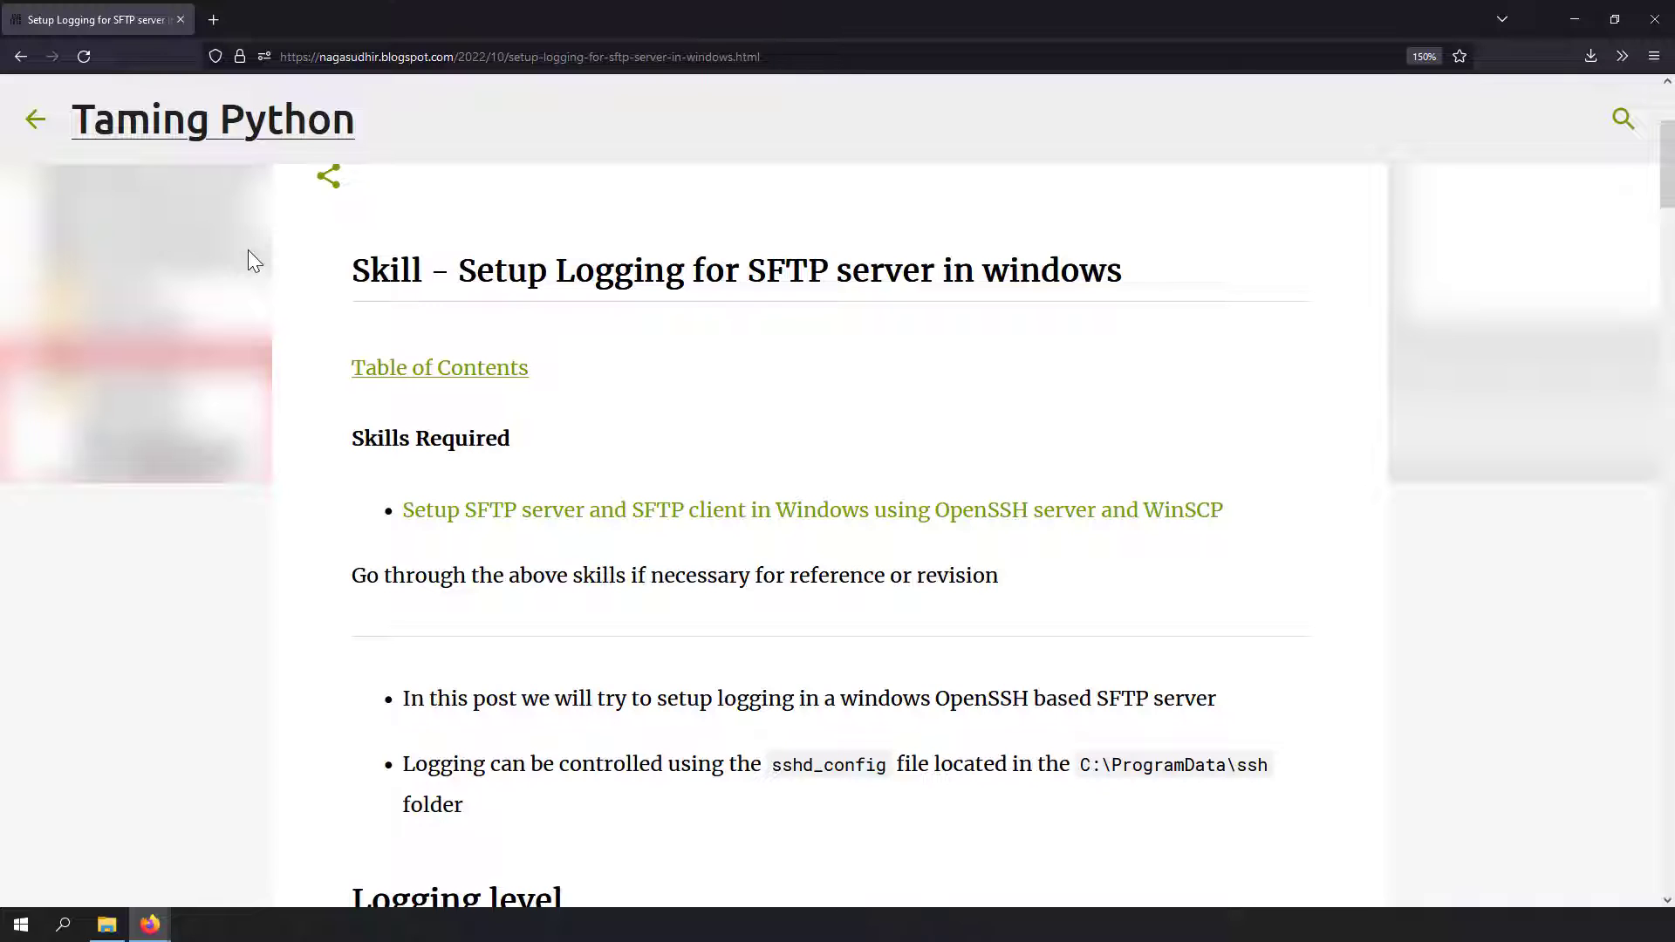
Read the introduction of the SFTP logging post, highlighting the folder path of the sshd_config file
{"action": "scroll", "coordinate": [315, 406], "scroll_direction": "down", "scroll_amount": 3}
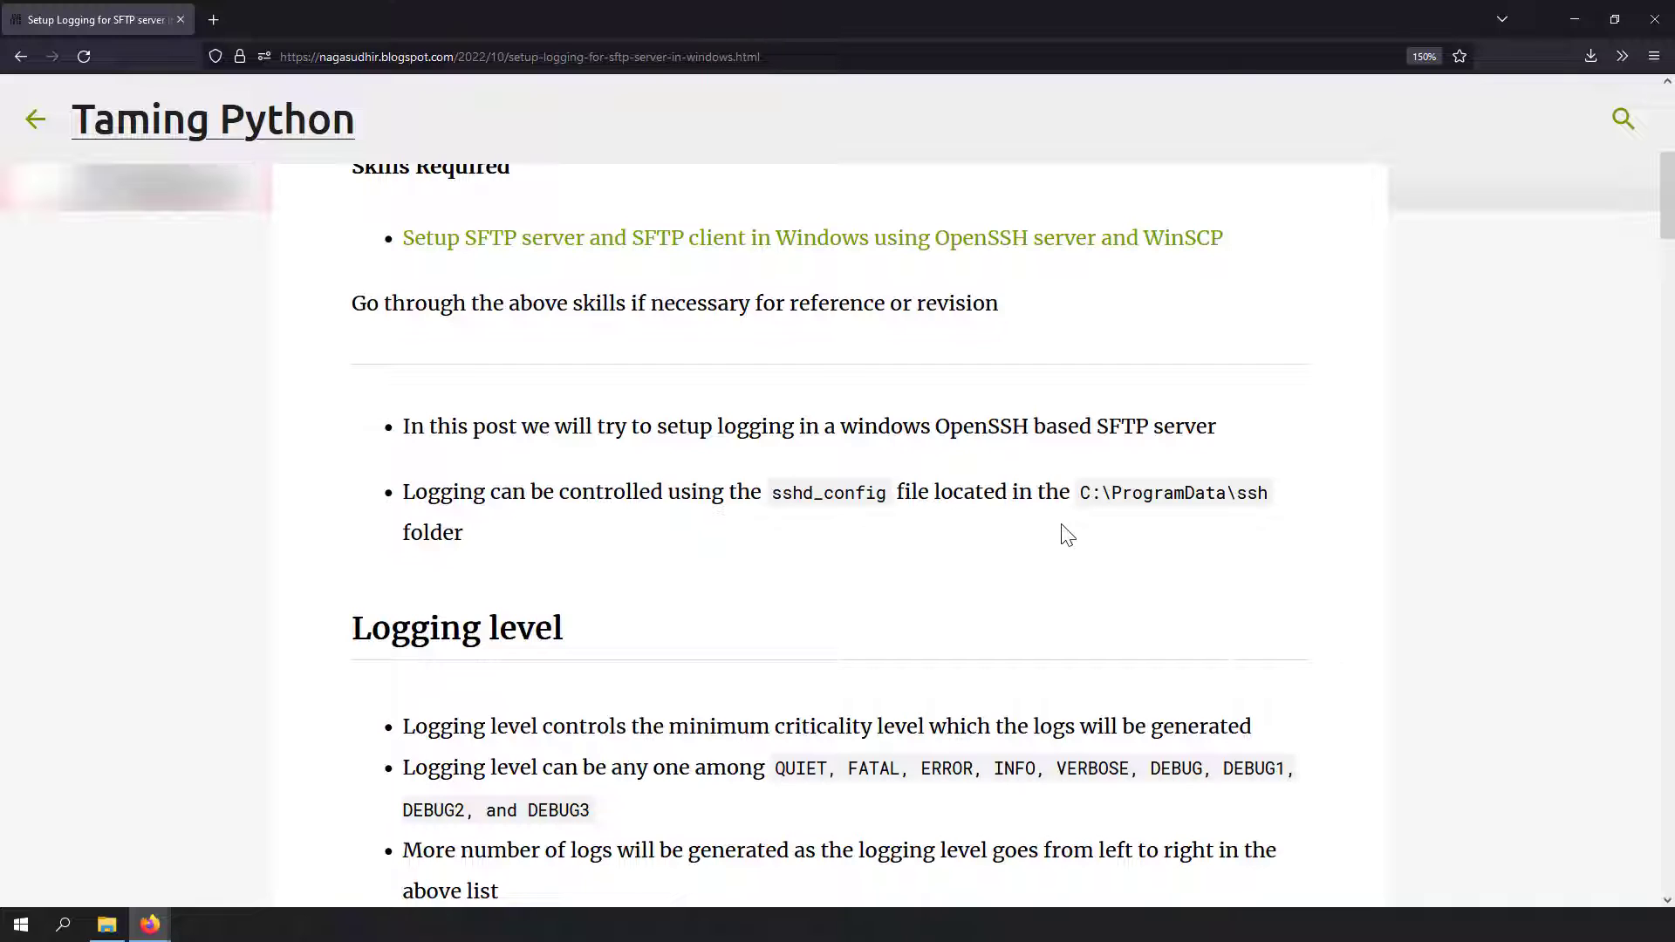
{"action": "left_click_drag", "start_coordinate": [1083, 494], "coordinate": [1256, 494]}
{"action": "scroll", "coordinate": [490, 569], "scroll_direction": "down", "scroll_amount": 4}
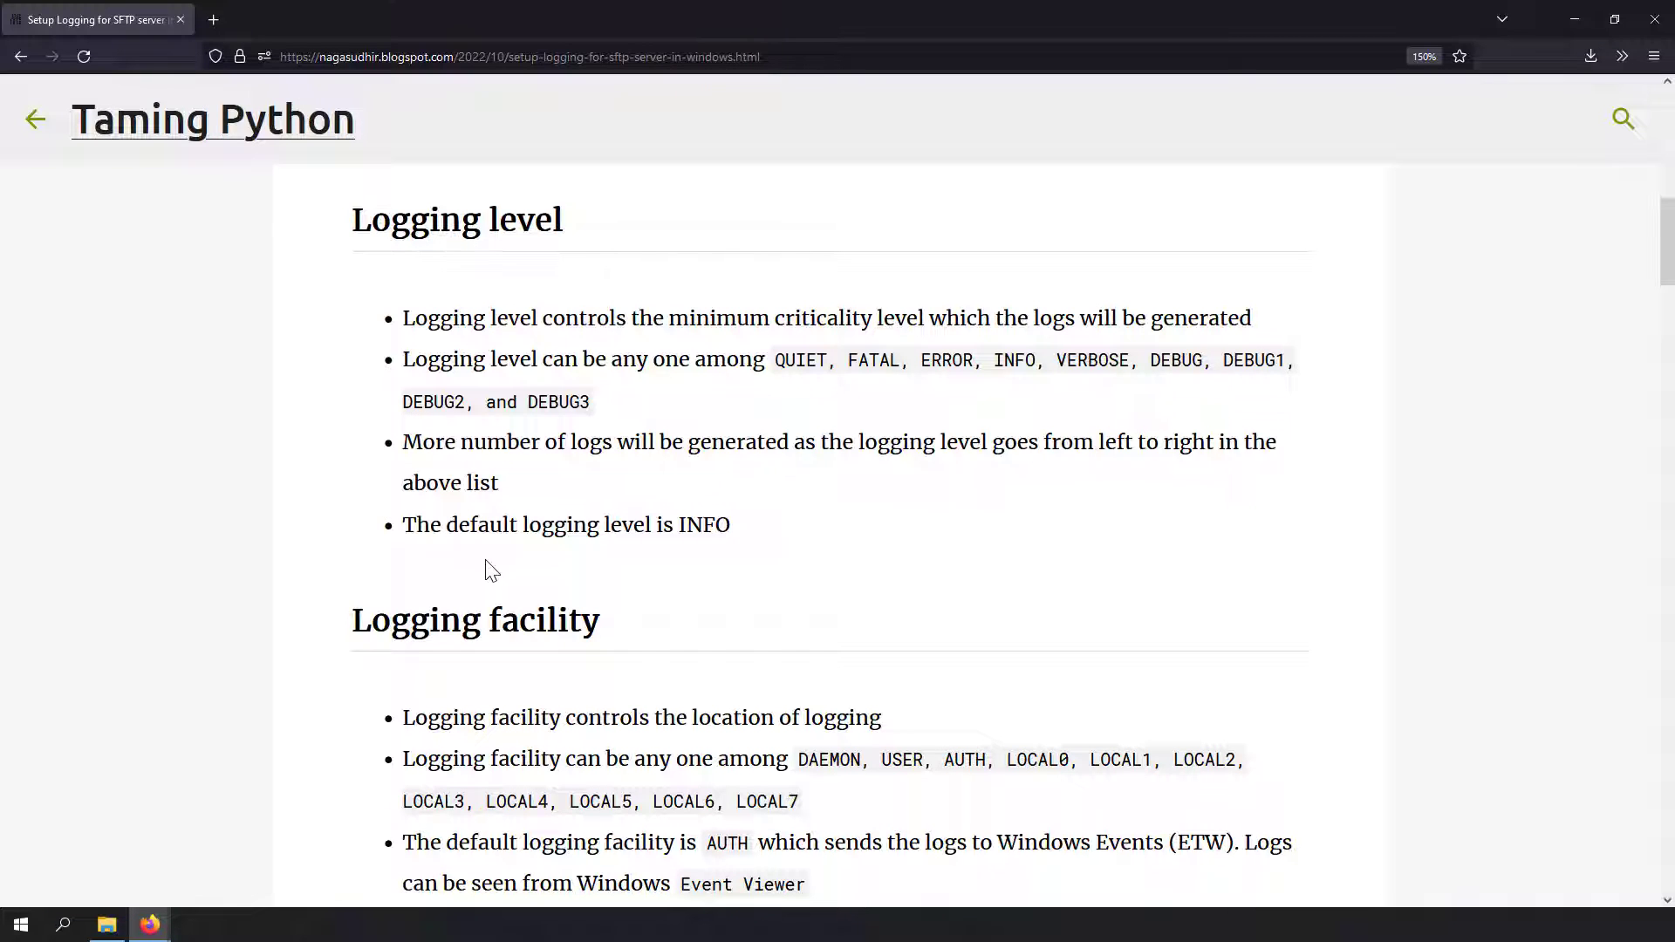
Examine the Logging facility section, highlighting the facility options, AUTH, LOCAL0 and the log file path
{"action": "left_click_drag", "start_coordinate": [372, 621], "coordinate": [707, 626]}
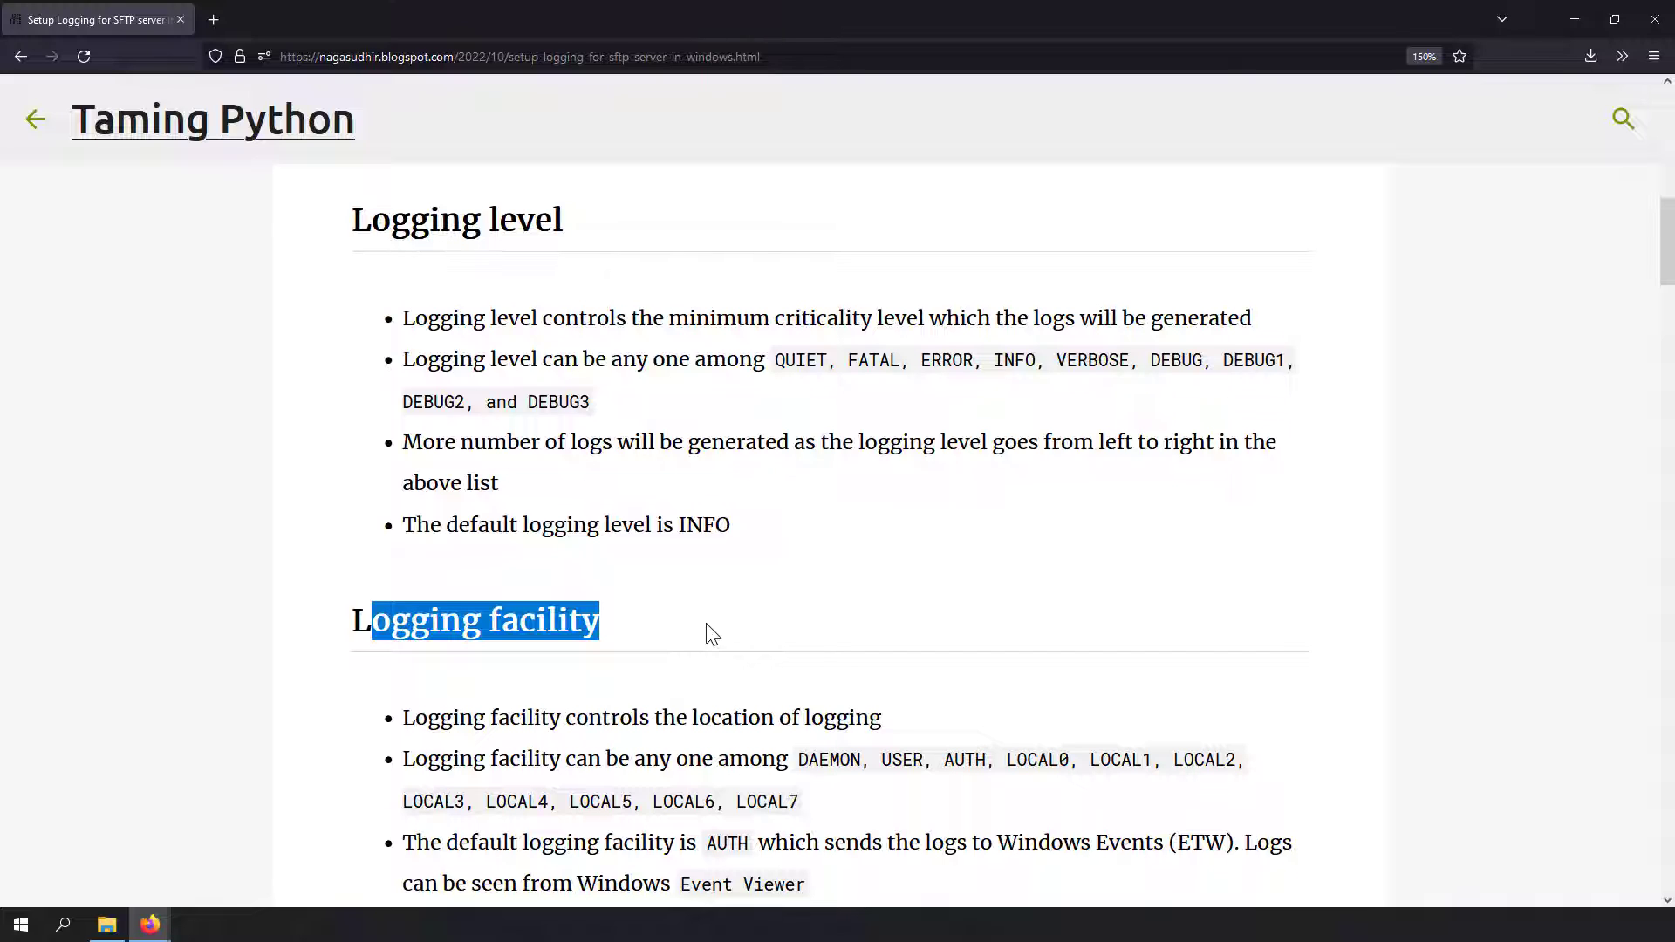
{"action": "scroll", "coordinate": [713, 635], "scroll_direction": "down", "scroll_amount": 2}
{"action": "left_click_drag", "start_coordinate": [797, 625], "coordinate": [801, 666]}
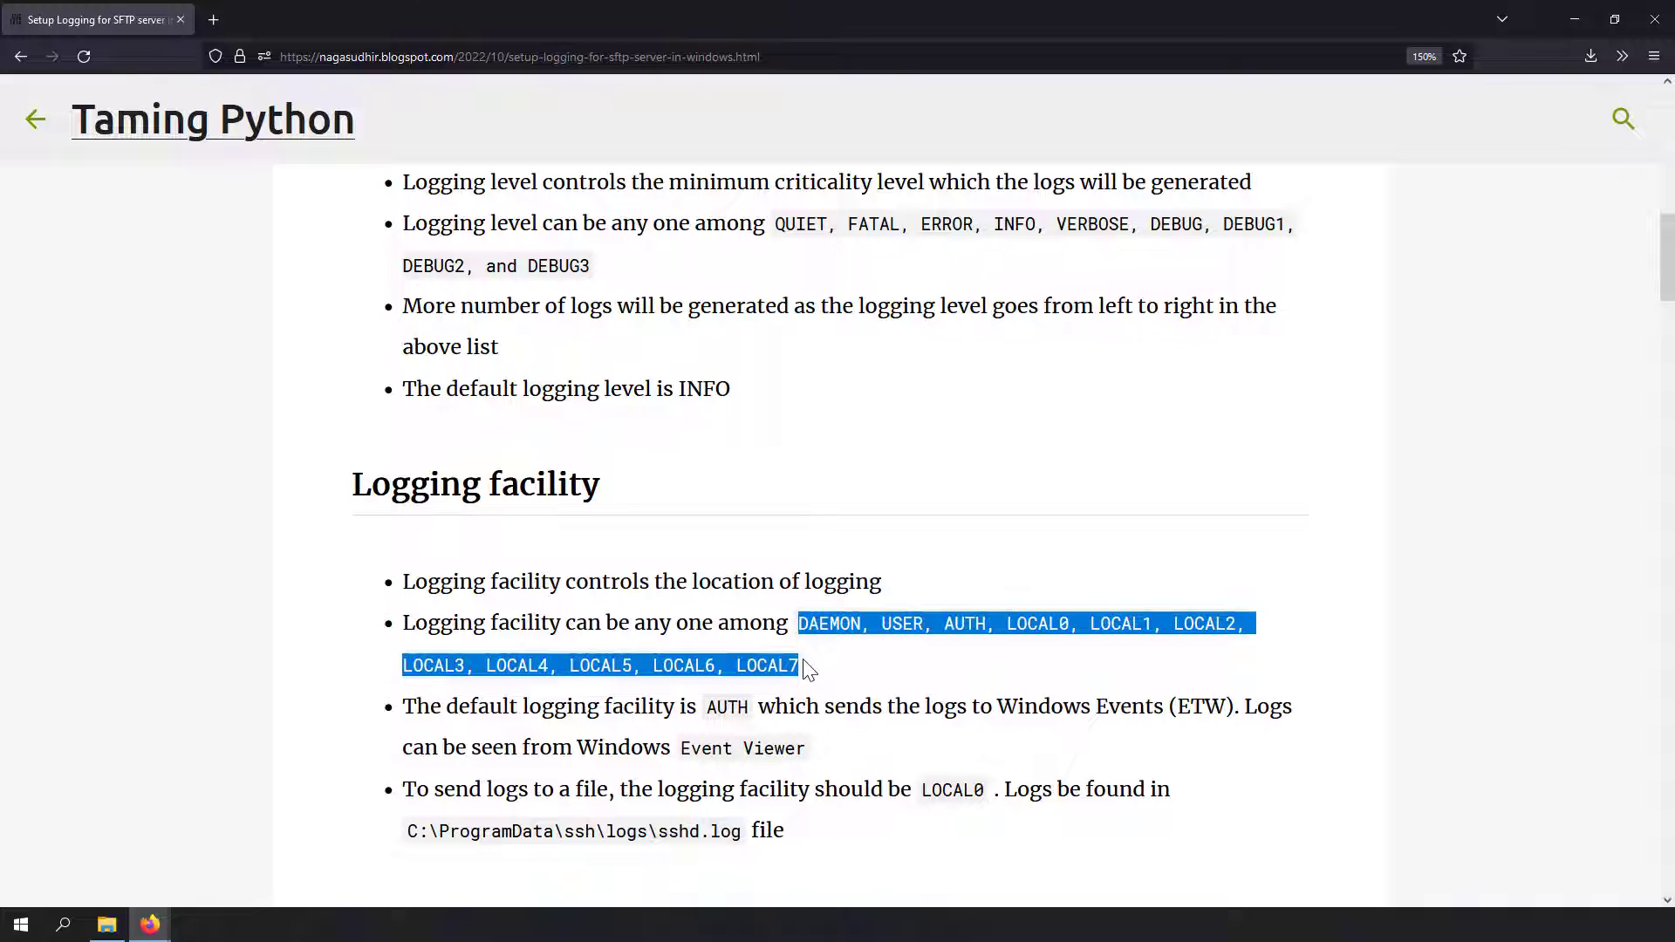
{"action": "left_click", "coordinate": [805, 661]}
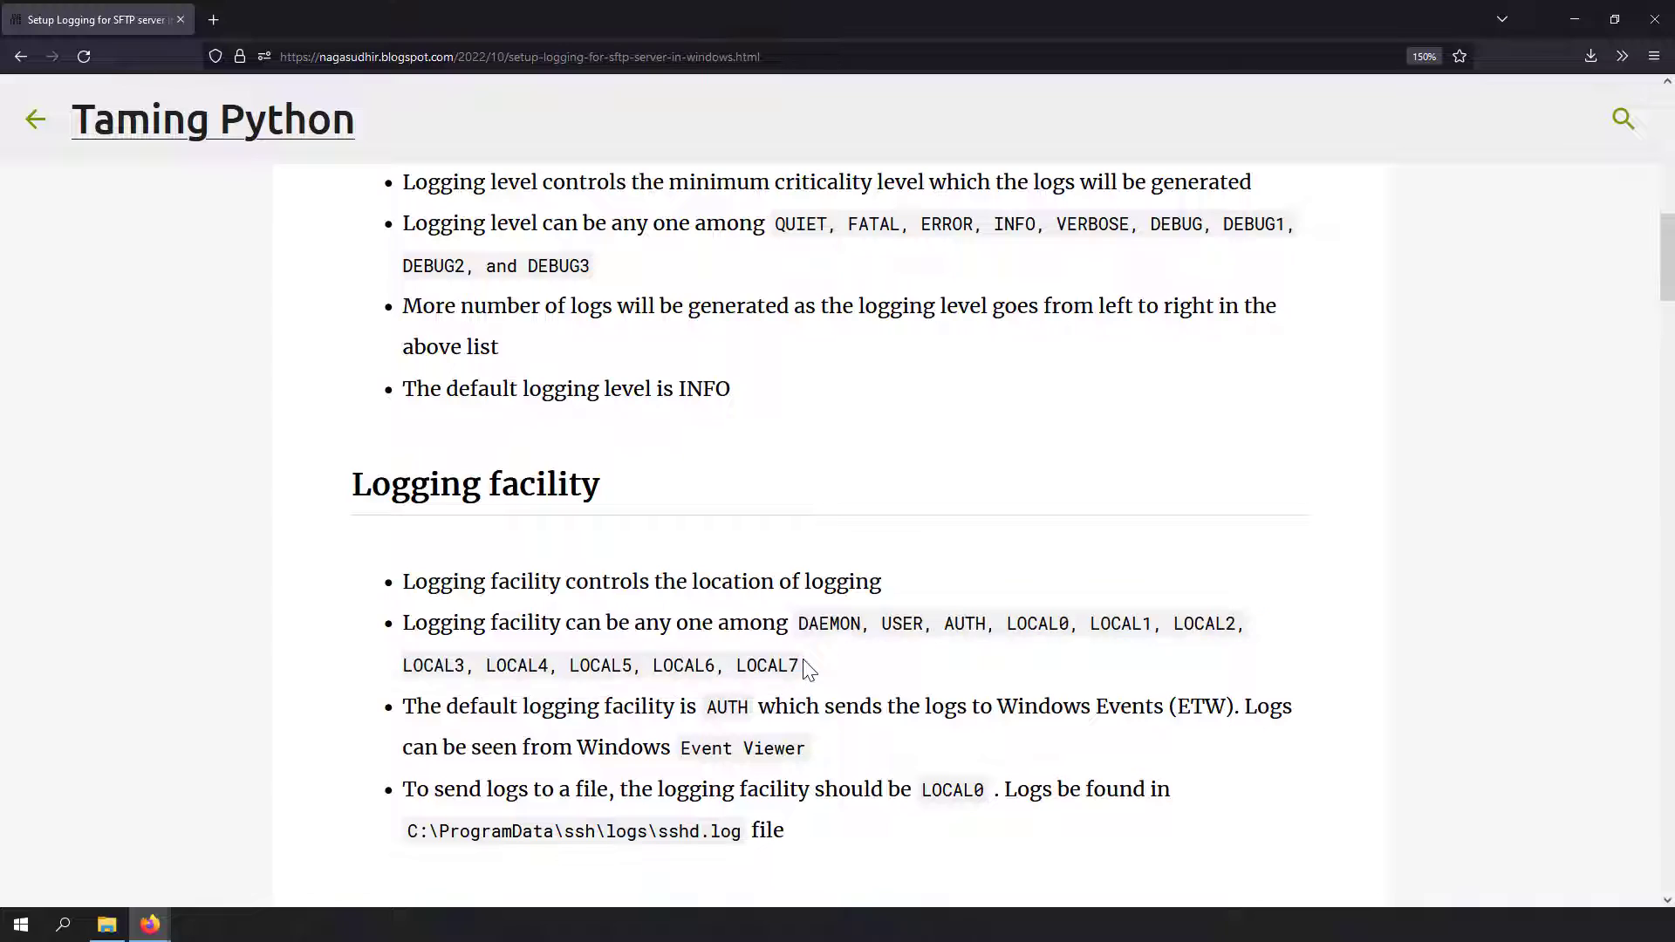
{"action": "double_click", "coordinate": [956, 623]}
{"action": "double_click", "coordinate": [1016, 623]}
{"action": "left_click_drag", "start_coordinate": [945, 623], "coordinate": [990, 623]}
{"action": "left_click_drag", "start_coordinate": [1010, 625], "coordinate": [1074, 625]}
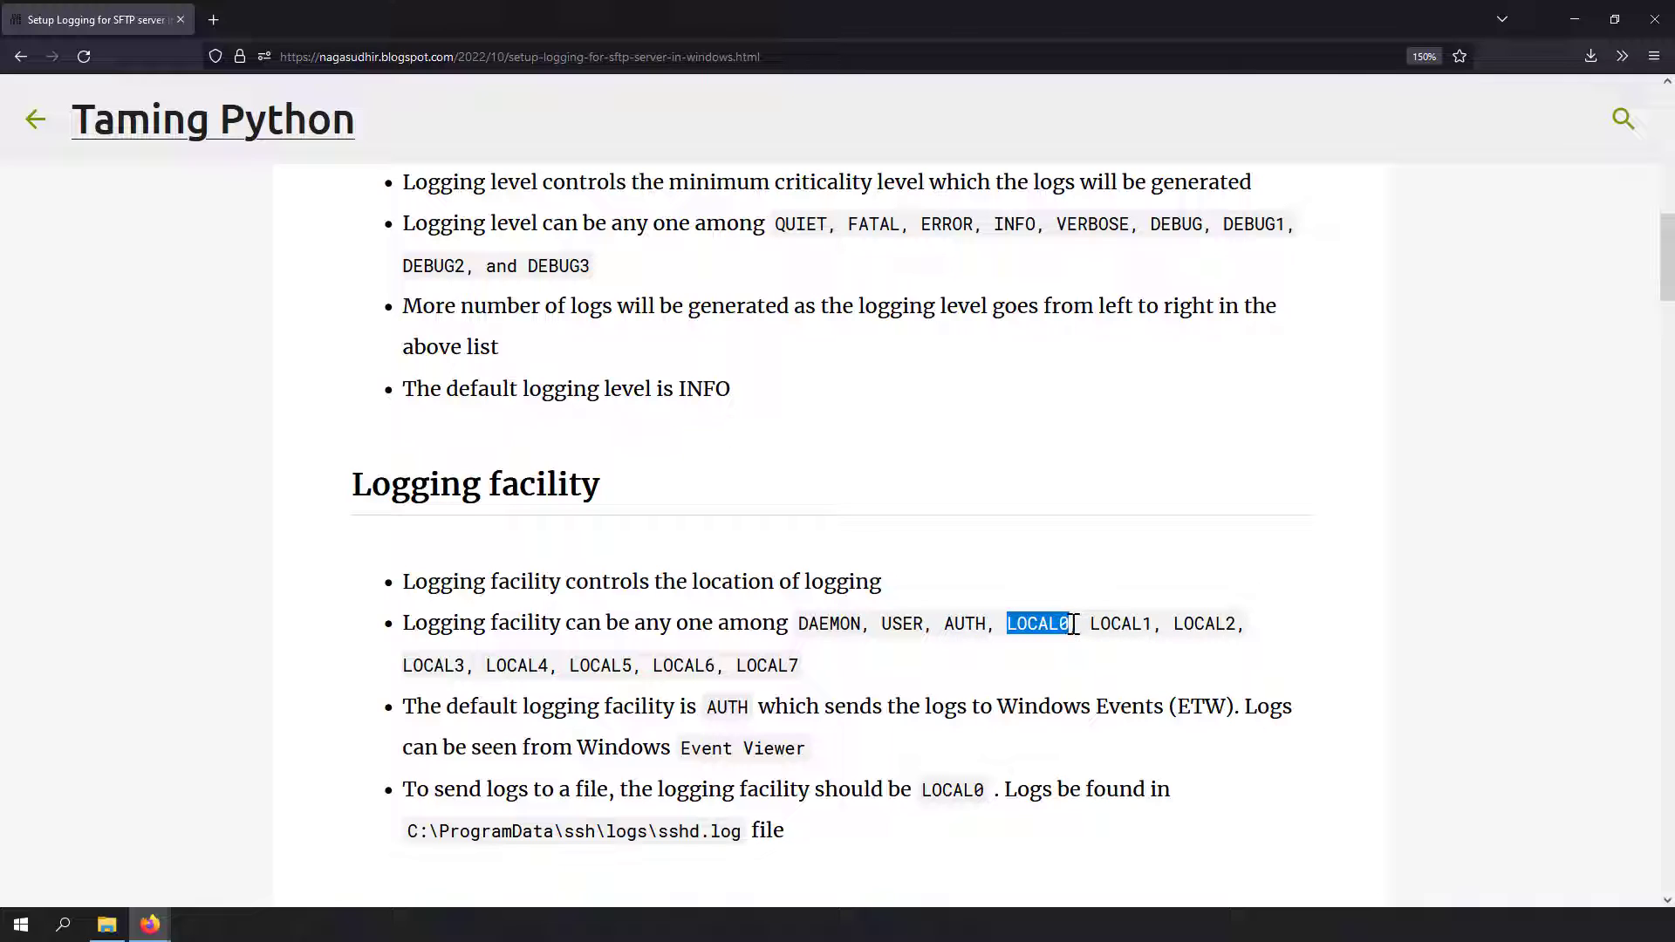
{"action": "left_click_drag", "start_coordinate": [410, 832], "coordinate": [741, 836]}
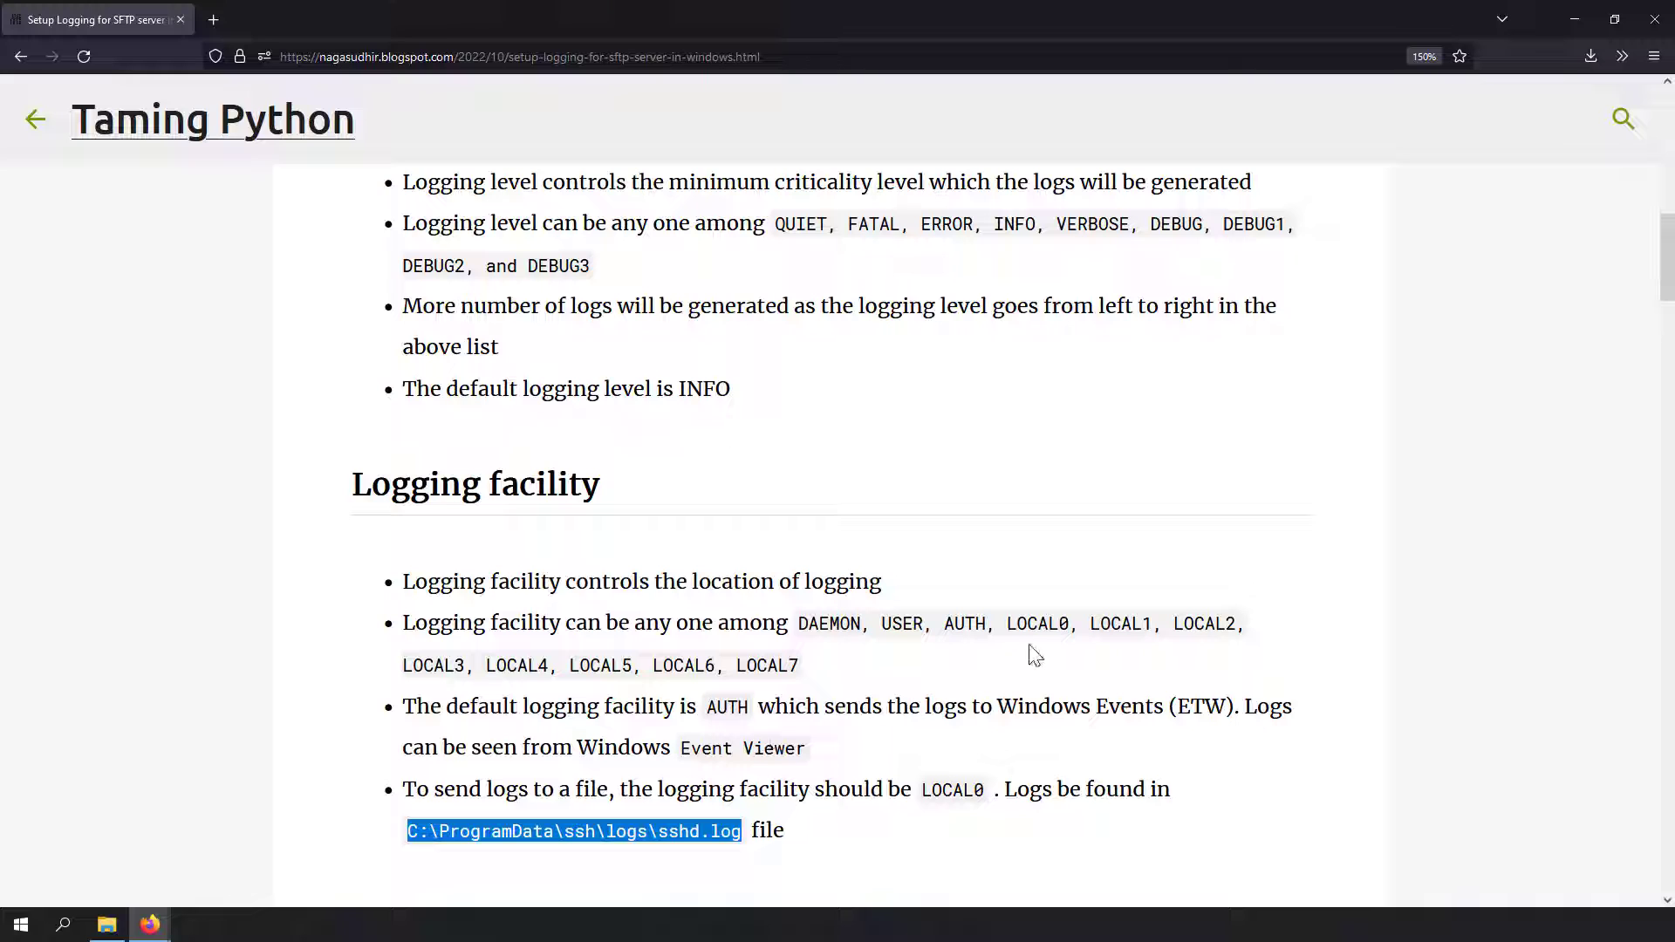
{"action": "left_click_drag", "start_coordinate": [1072, 624], "coordinate": [977, 625]}
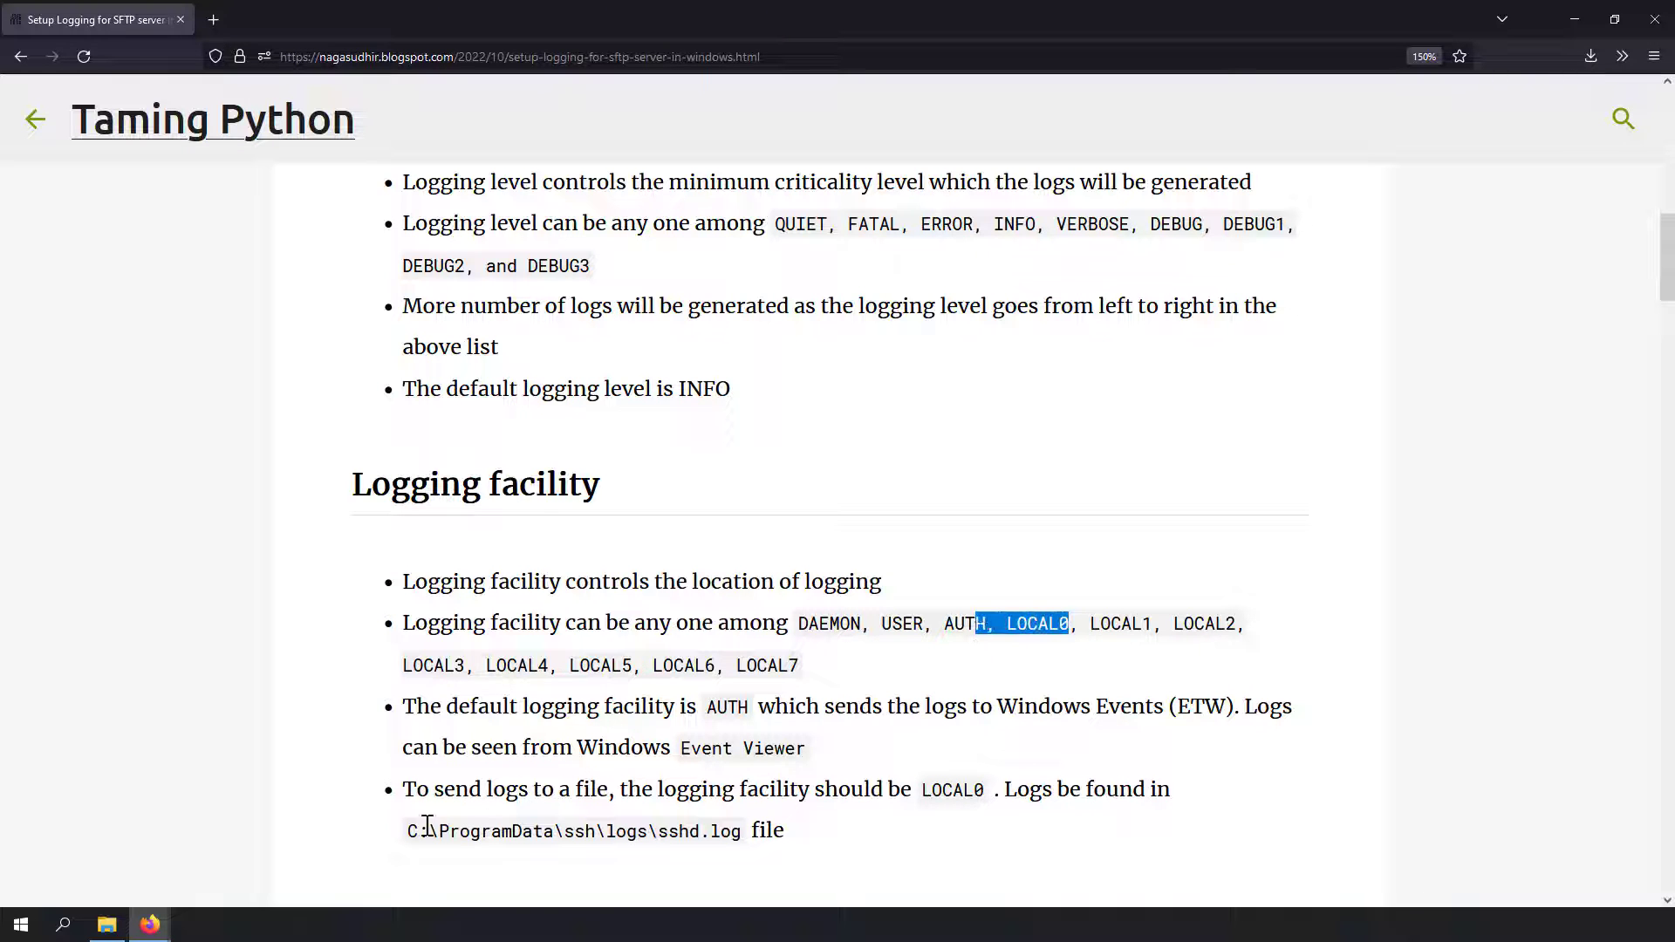
{"action": "left_click_drag", "start_coordinate": [427, 831], "coordinate": [741, 833]}
{"action": "scroll", "coordinate": [744, 643], "scroll_direction": "up", "scroll_amount": 2}
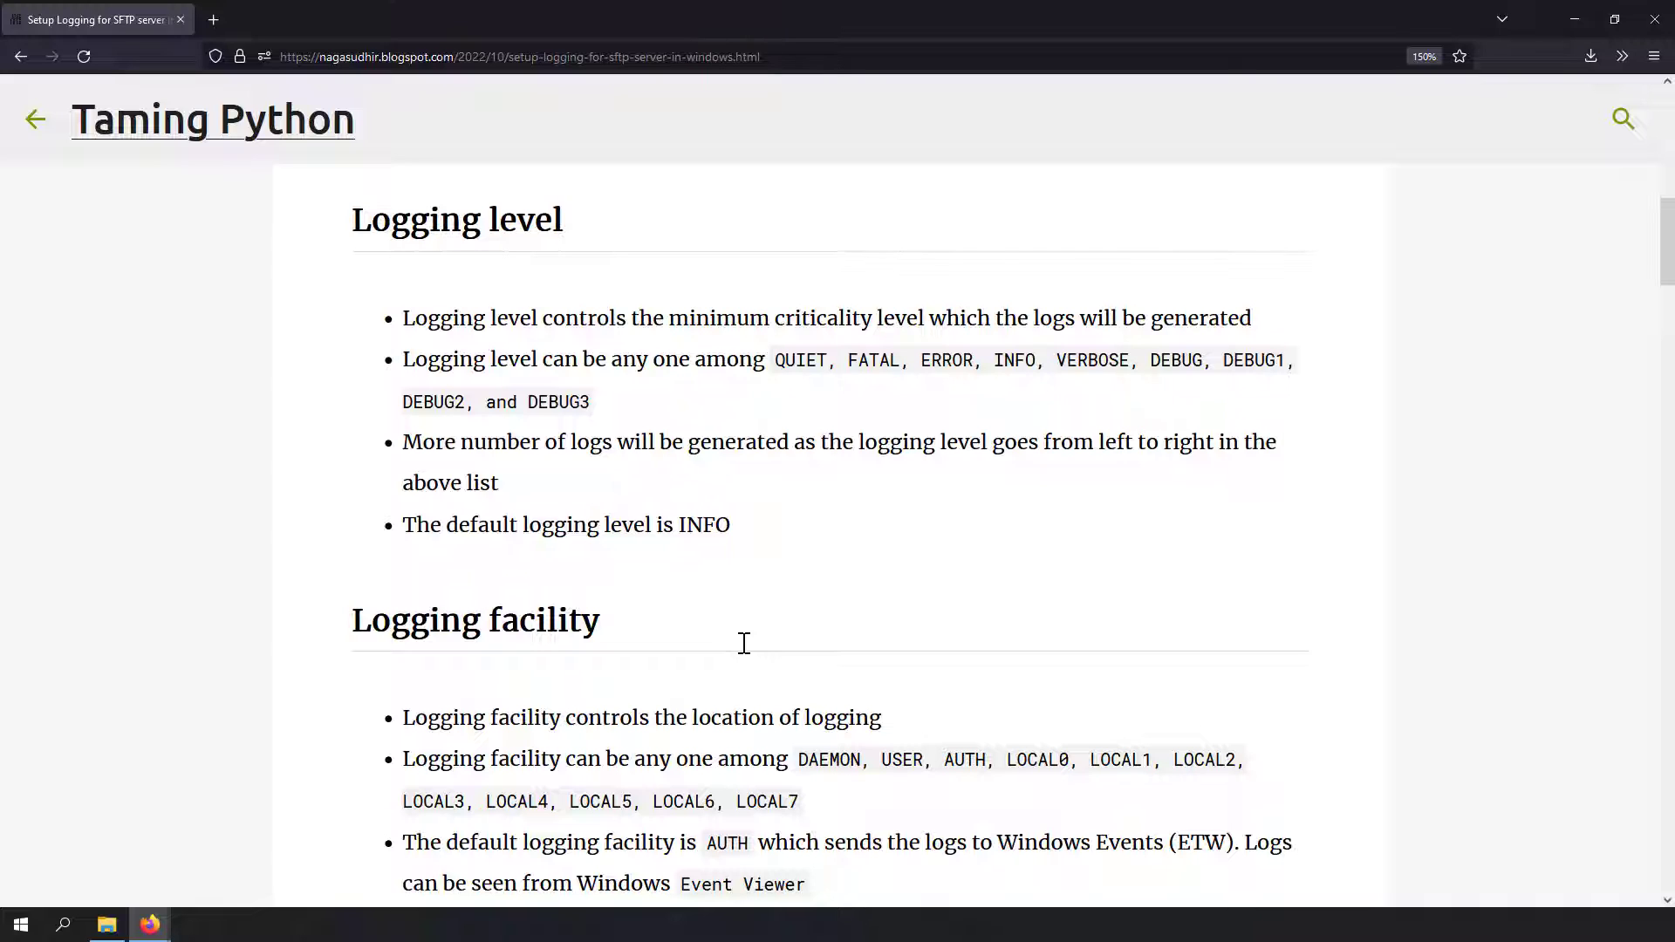
Examine the Logging level section, highlighting the levels from QUIET to DEBUG3 and comparing INFO and VERBOSE
{"action": "left_click_drag", "start_coordinate": [774, 358], "coordinate": [643, 404]}
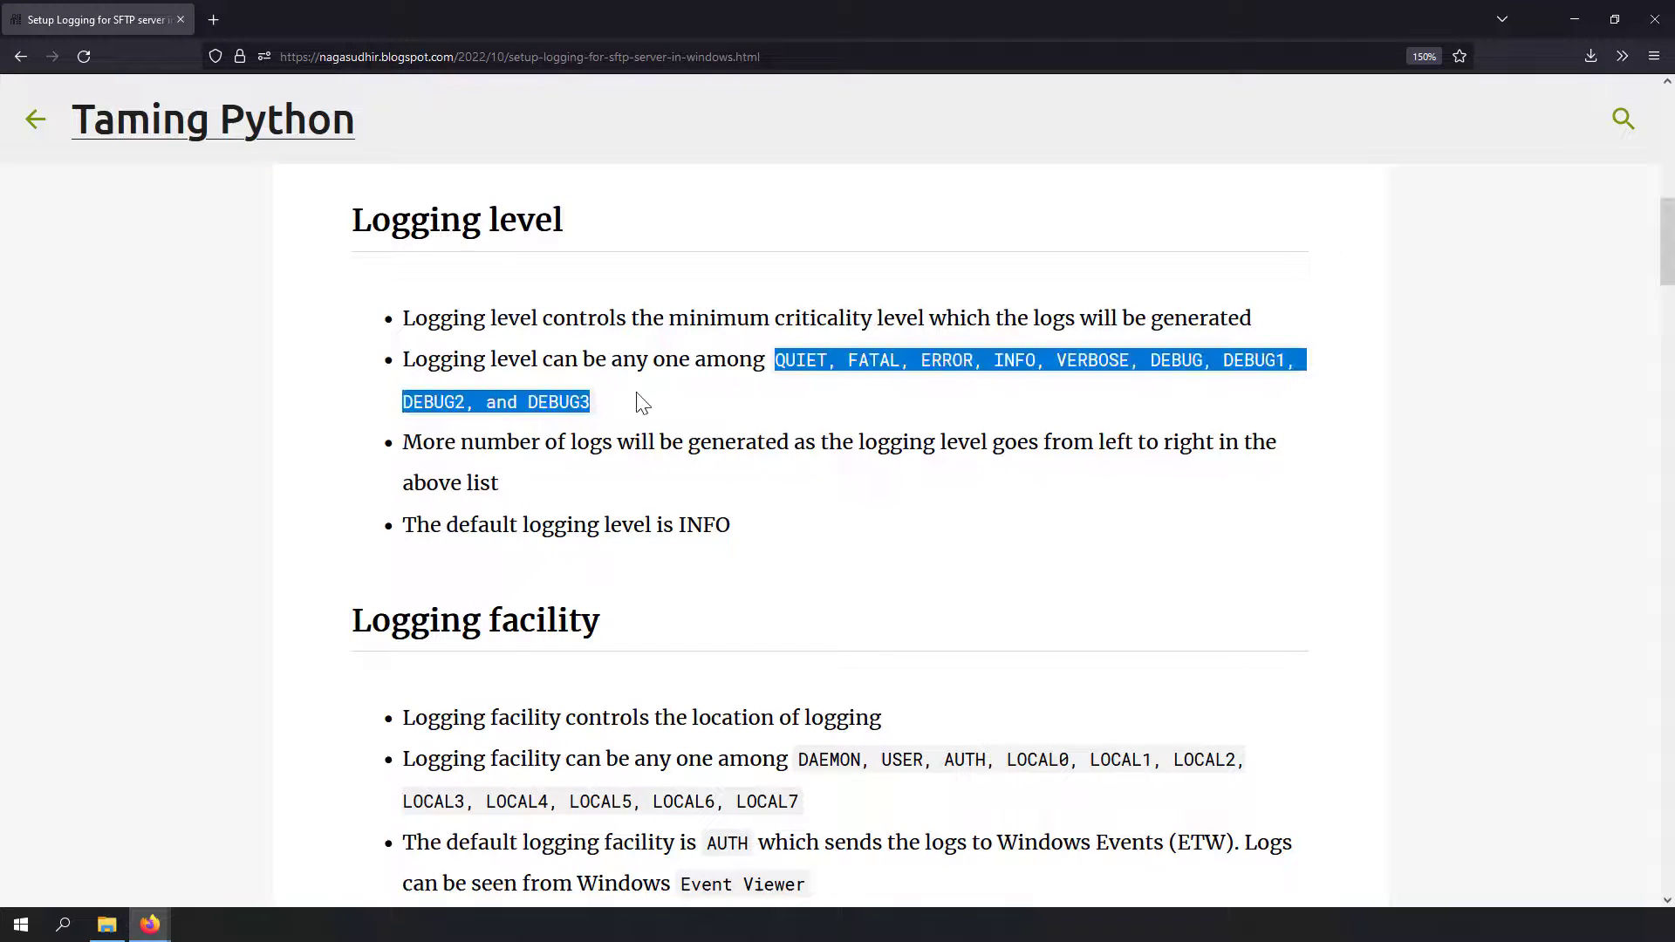
{"action": "left_click", "coordinate": [644, 404]}
{"action": "left_click_drag", "start_coordinate": [785, 359], "coordinate": [830, 361]}
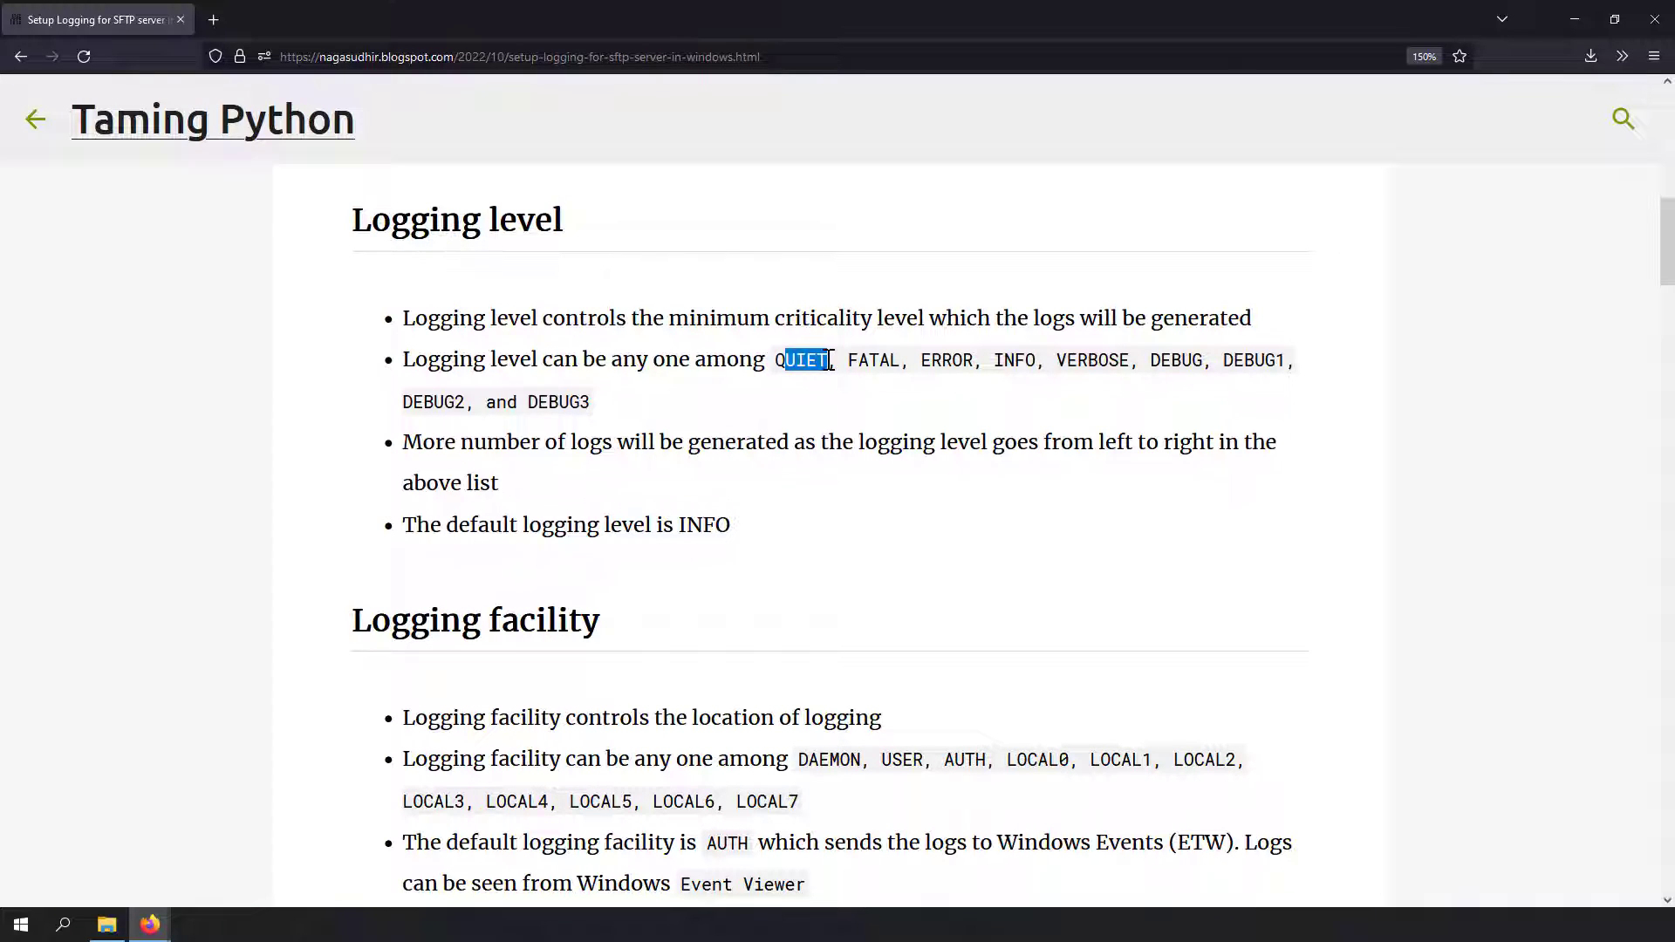
{"action": "left_click_drag", "start_coordinate": [593, 404], "coordinate": [530, 407]}
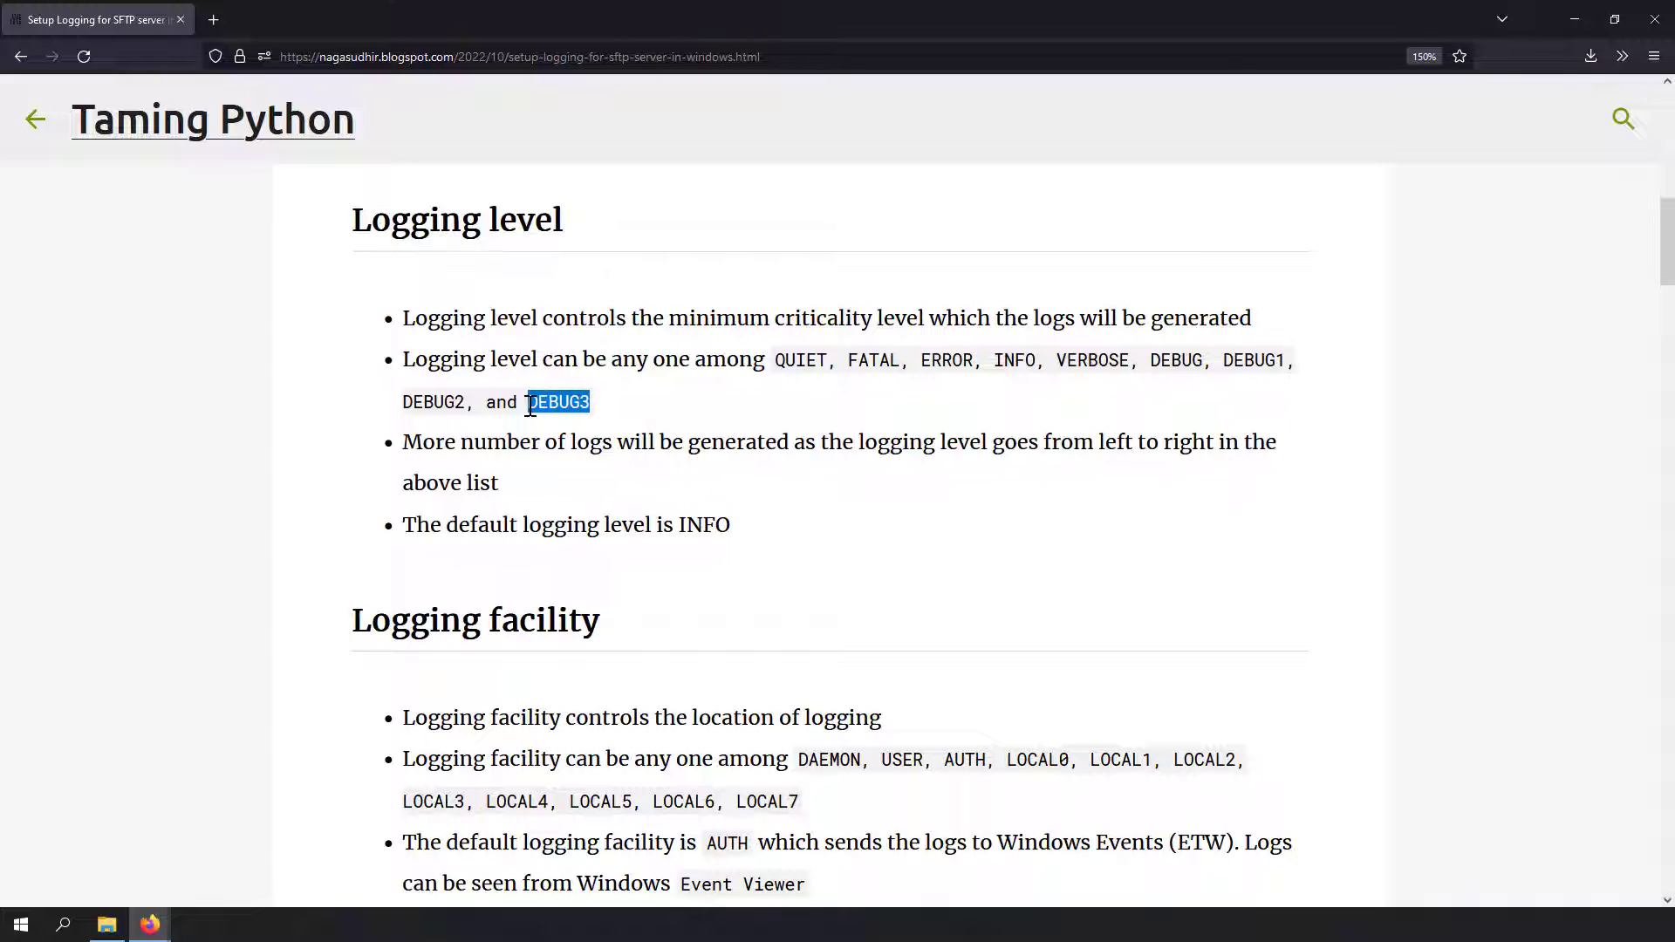
{"action": "left_click", "coordinate": [530, 407]}
{"action": "left_click_drag", "start_coordinate": [534, 407], "coordinate": [592, 404]}
{"action": "left_click_drag", "start_coordinate": [1000, 361], "coordinate": [776, 358]}
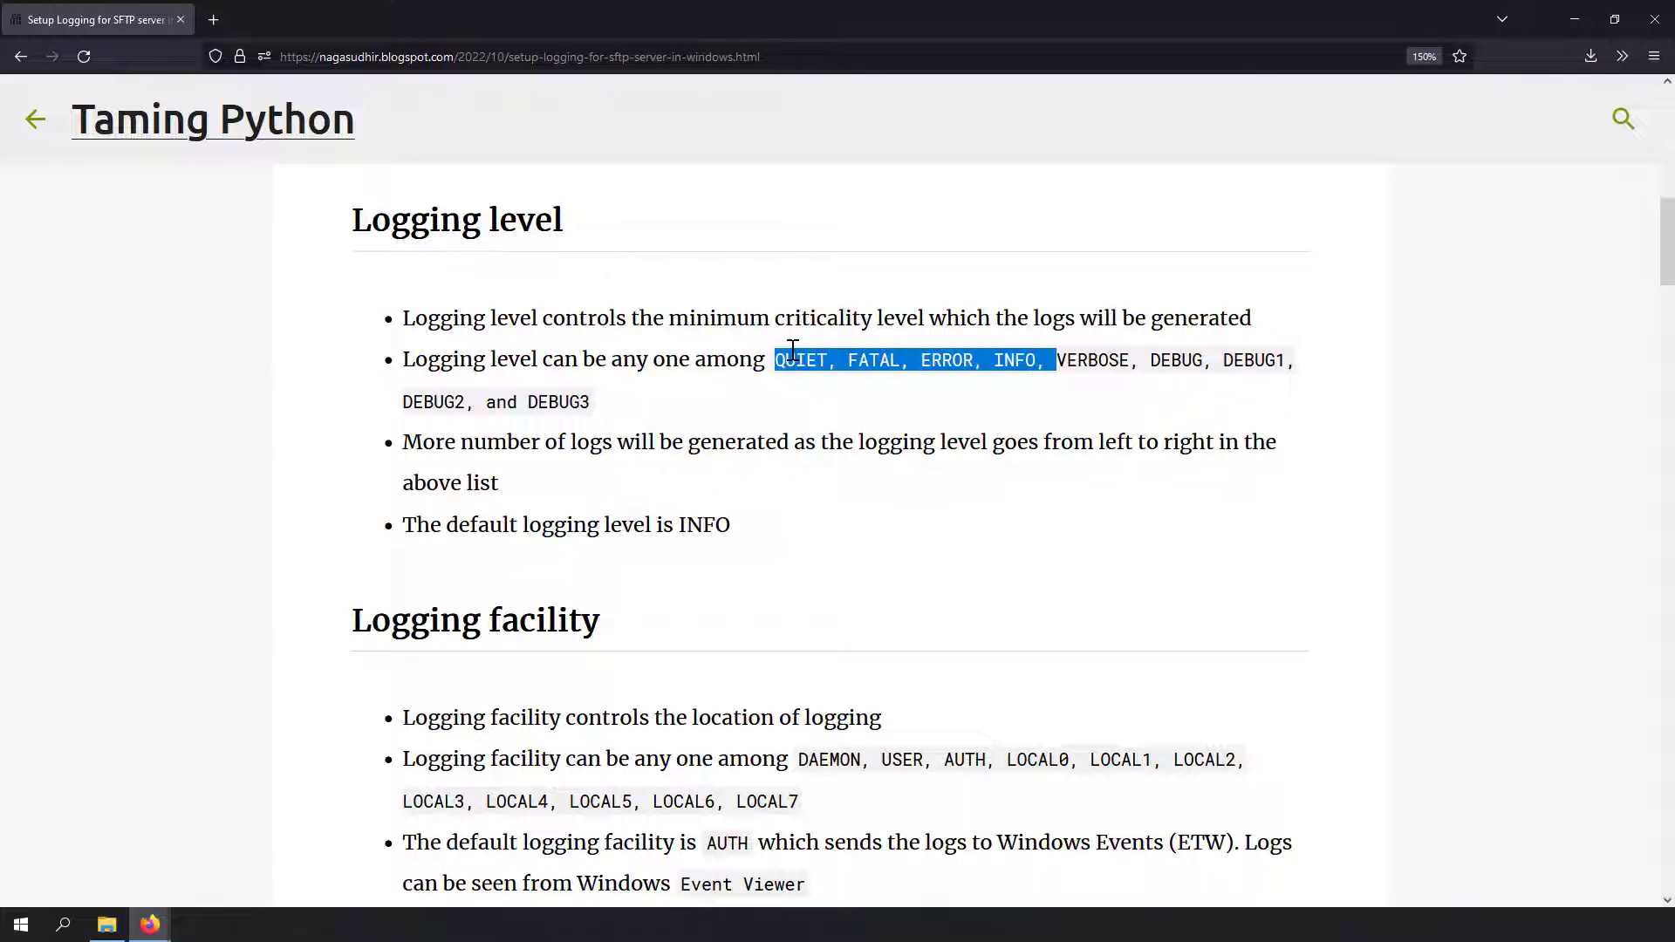
{"action": "left_click", "coordinate": [1054, 361]}
{"action": "left_click_drag", "start_coordinate": [1055, 361], "coordinate": [591, 401]}
{"action": "left_click", "coordinate": [1086, 445]}
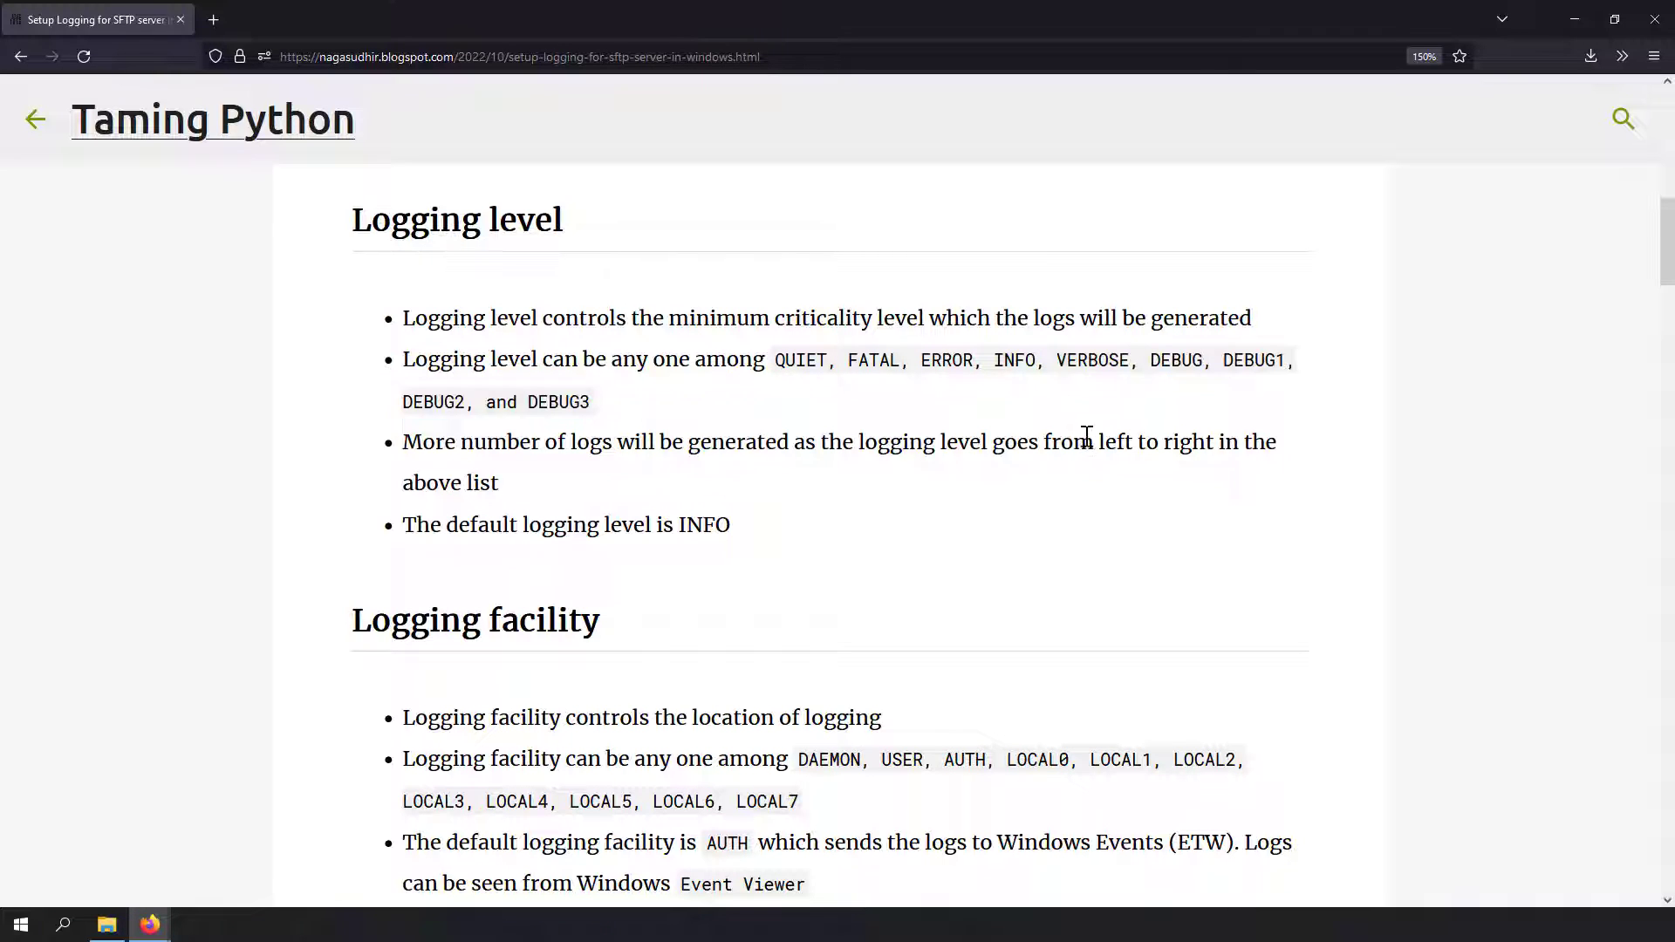
{"action": "left_click_drag", "start_coordinate": [1068, 360], "coordinate": [1124, 373]}
{"action": "left_click_drag", "start_coordinate": [1000, 367], "coordinate": [1037, 363]}
{"action": "left_click_drag", "start_coordinate": [1037, 361], "coordinate": [773, 344]}
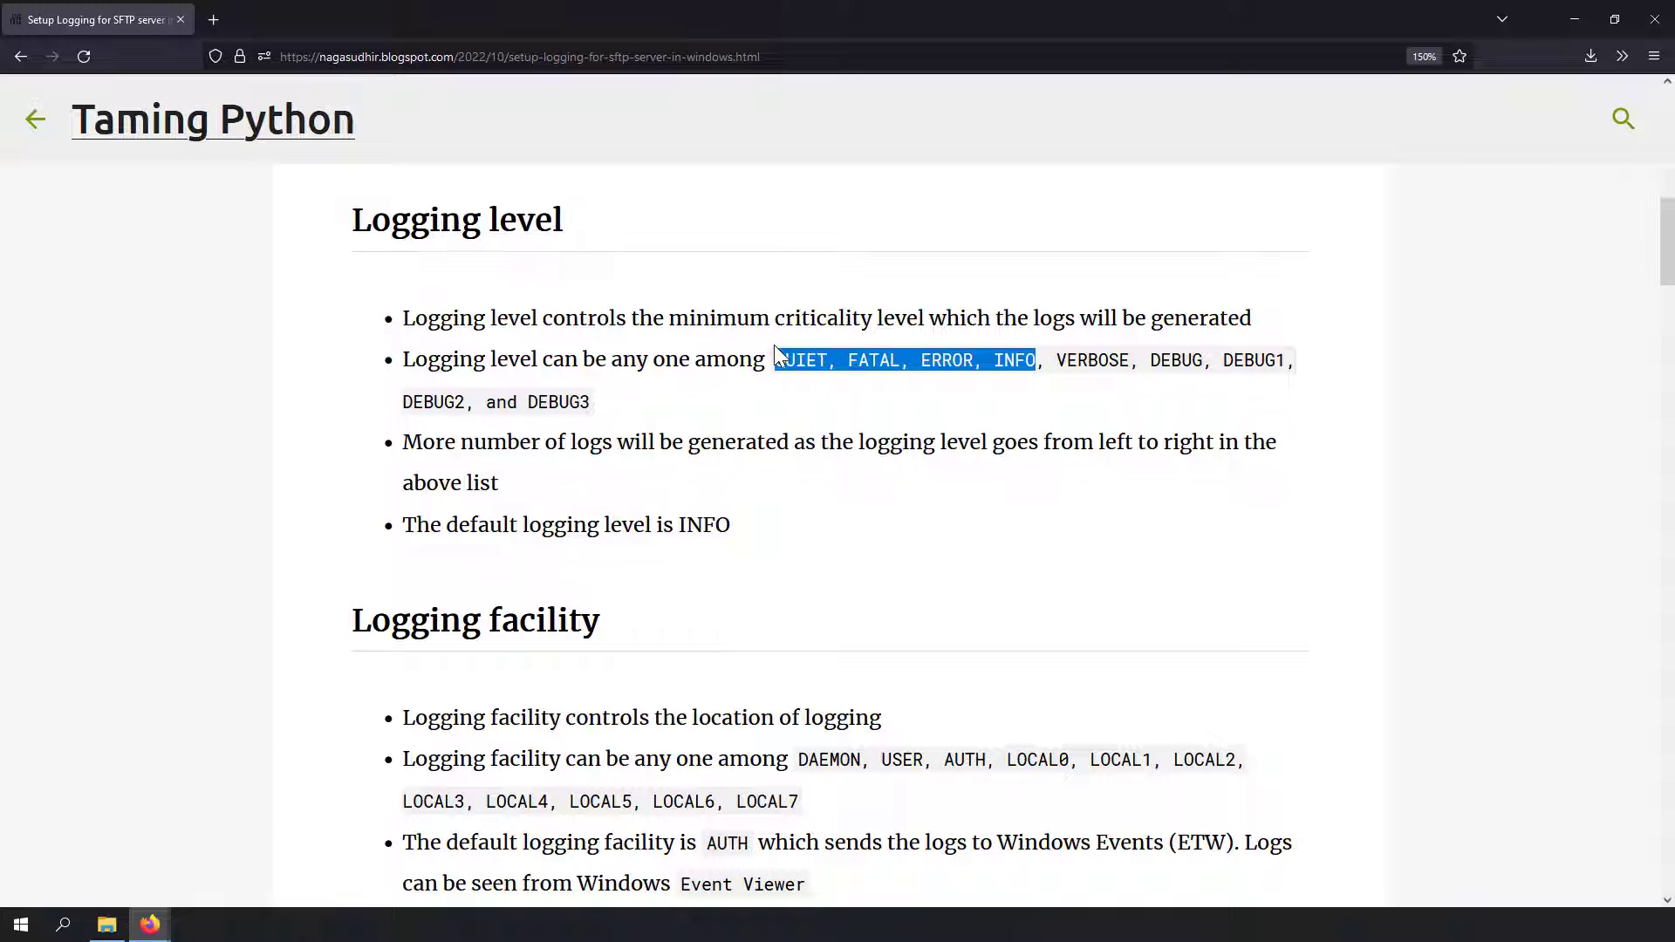
{"action": "scroll", "coordinate": [784, 469], "scroll_direction": "down", "scroll_amount": 5}
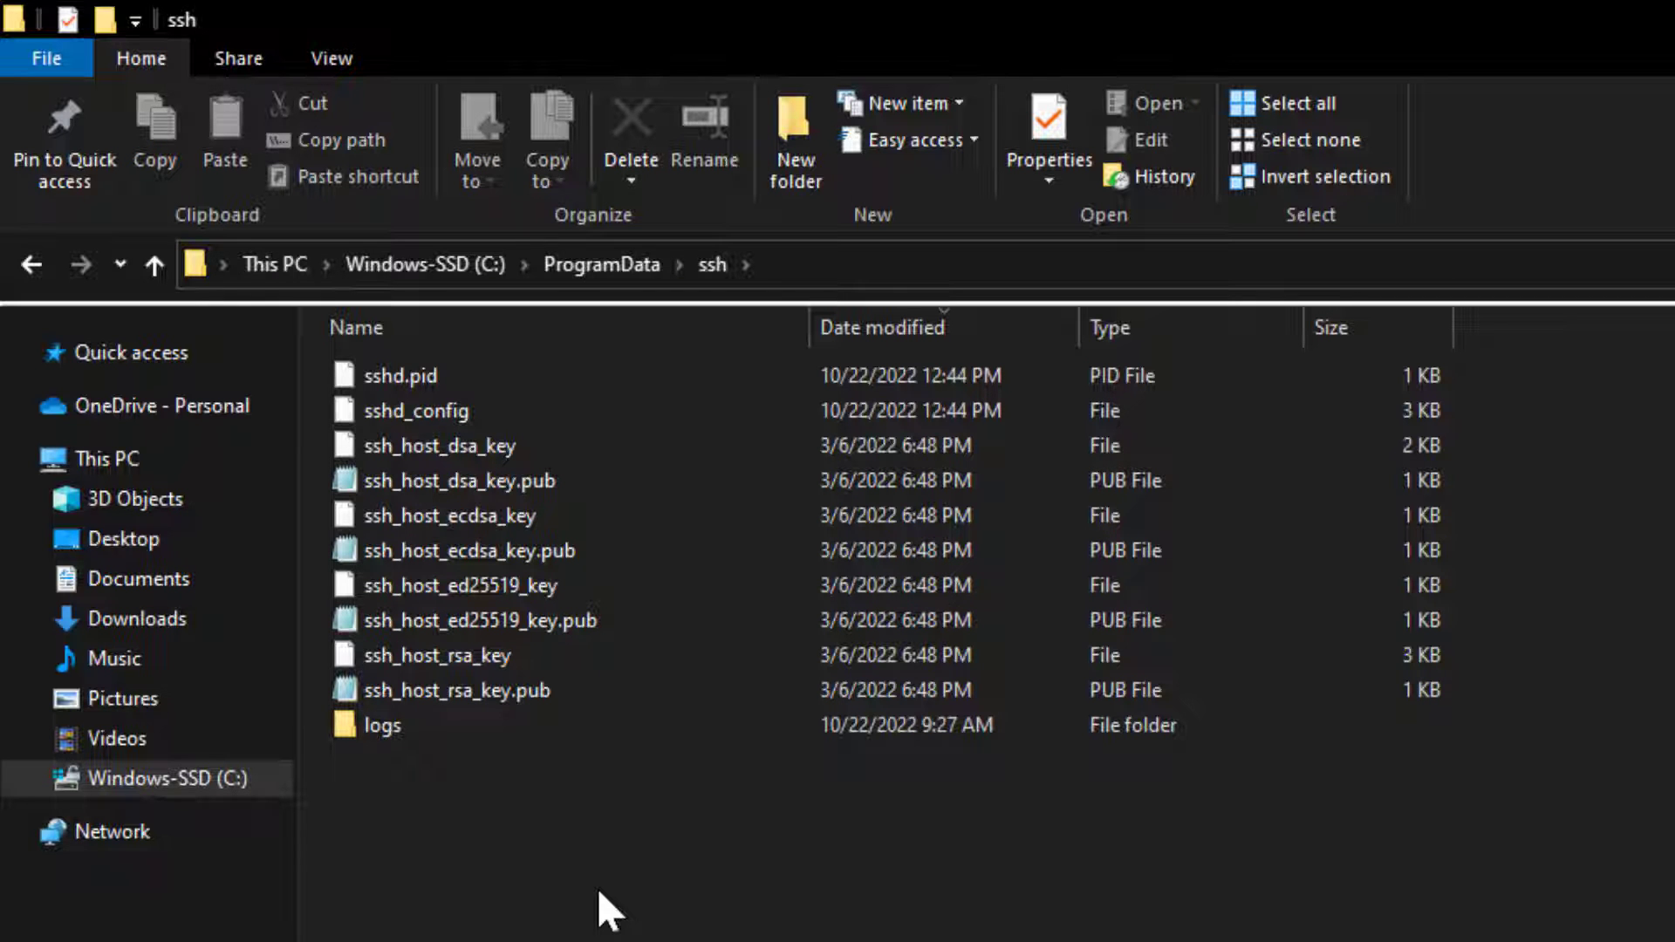
In File Explorer, check the full path of the ssh folder and select the sshd_config file
{"action": "left_click", "coordinate": [762, 278]}
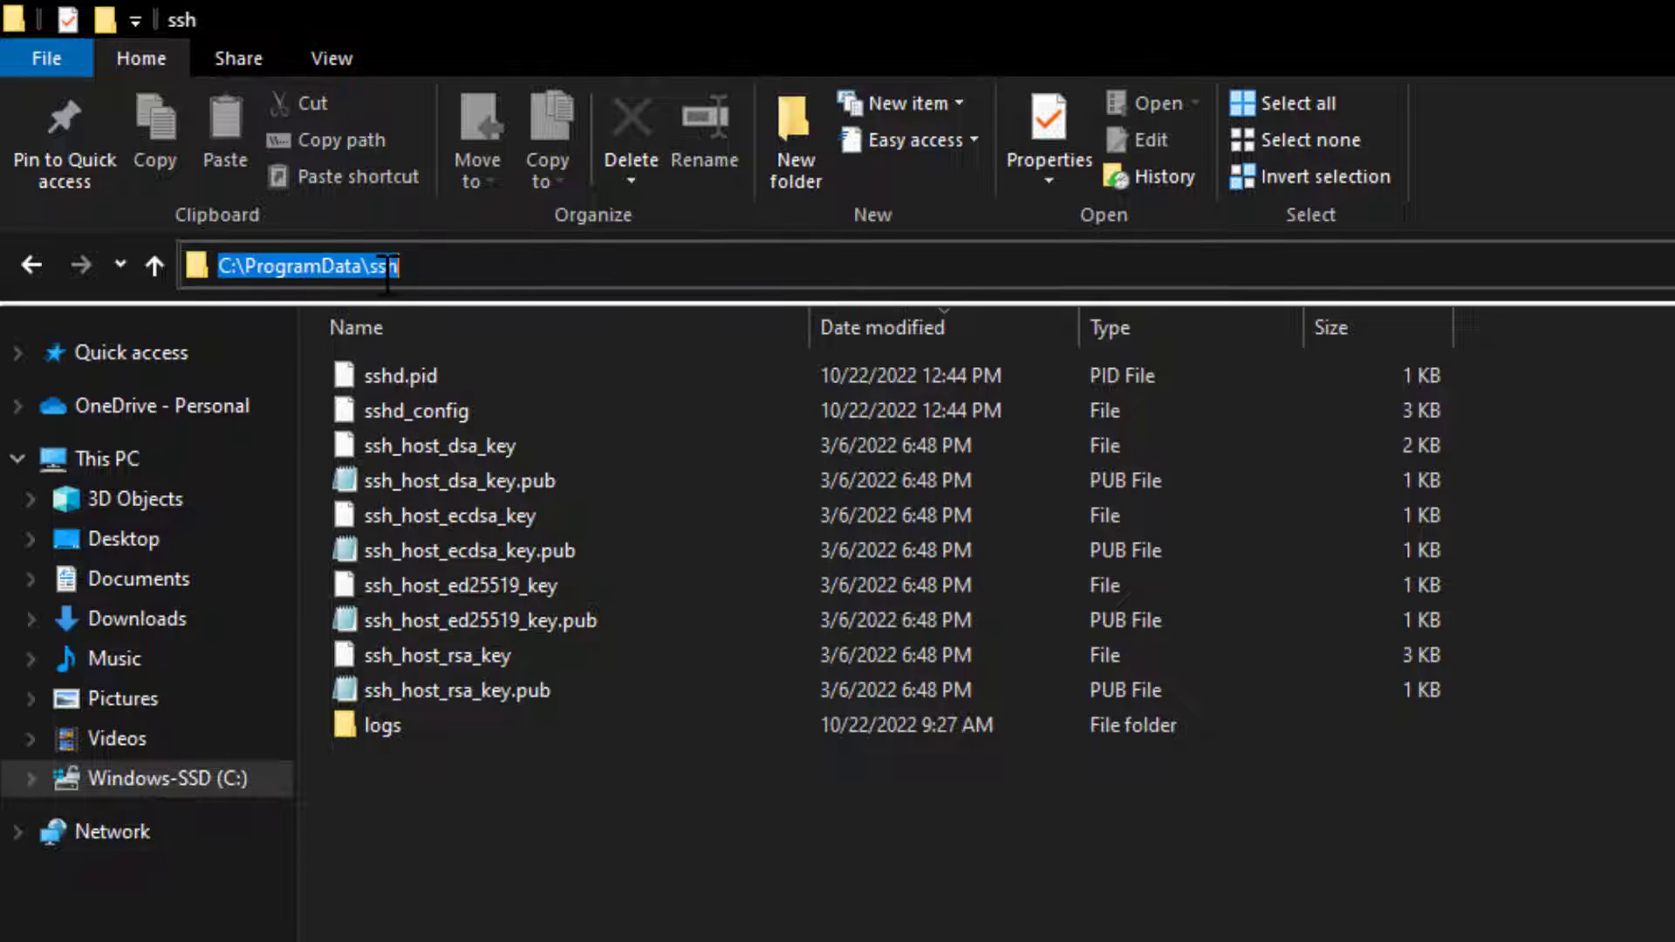
{"action": "left_click", "coordinate": [423, 275]}
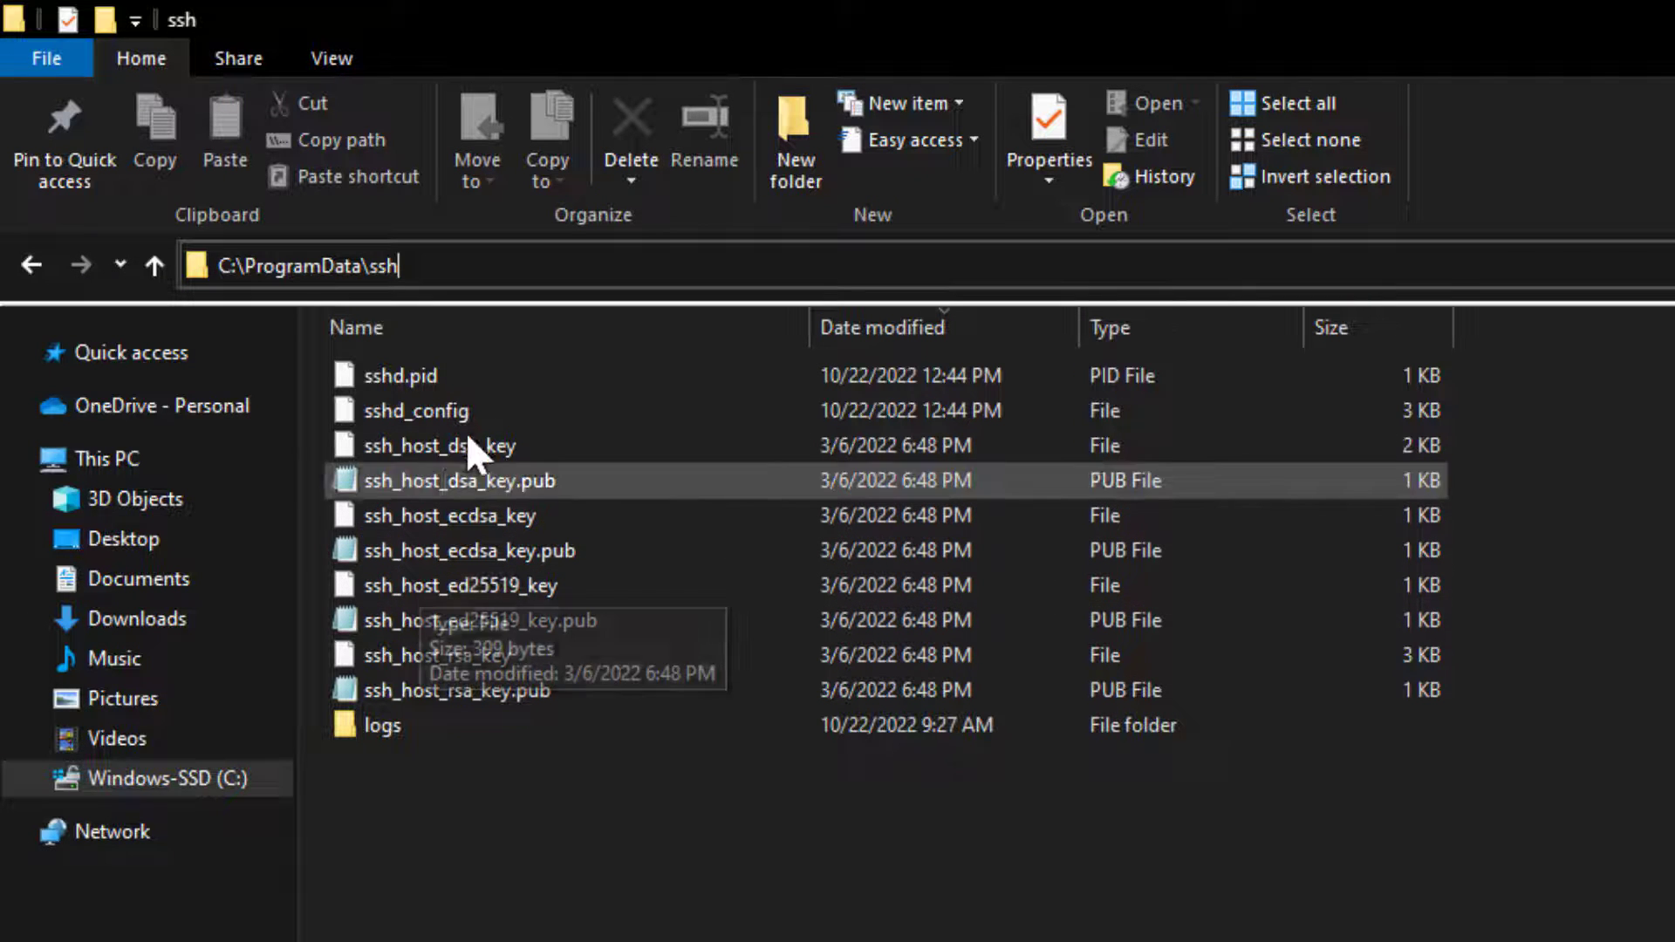
{"action": "left_click", "coordinate": [474, 405]}
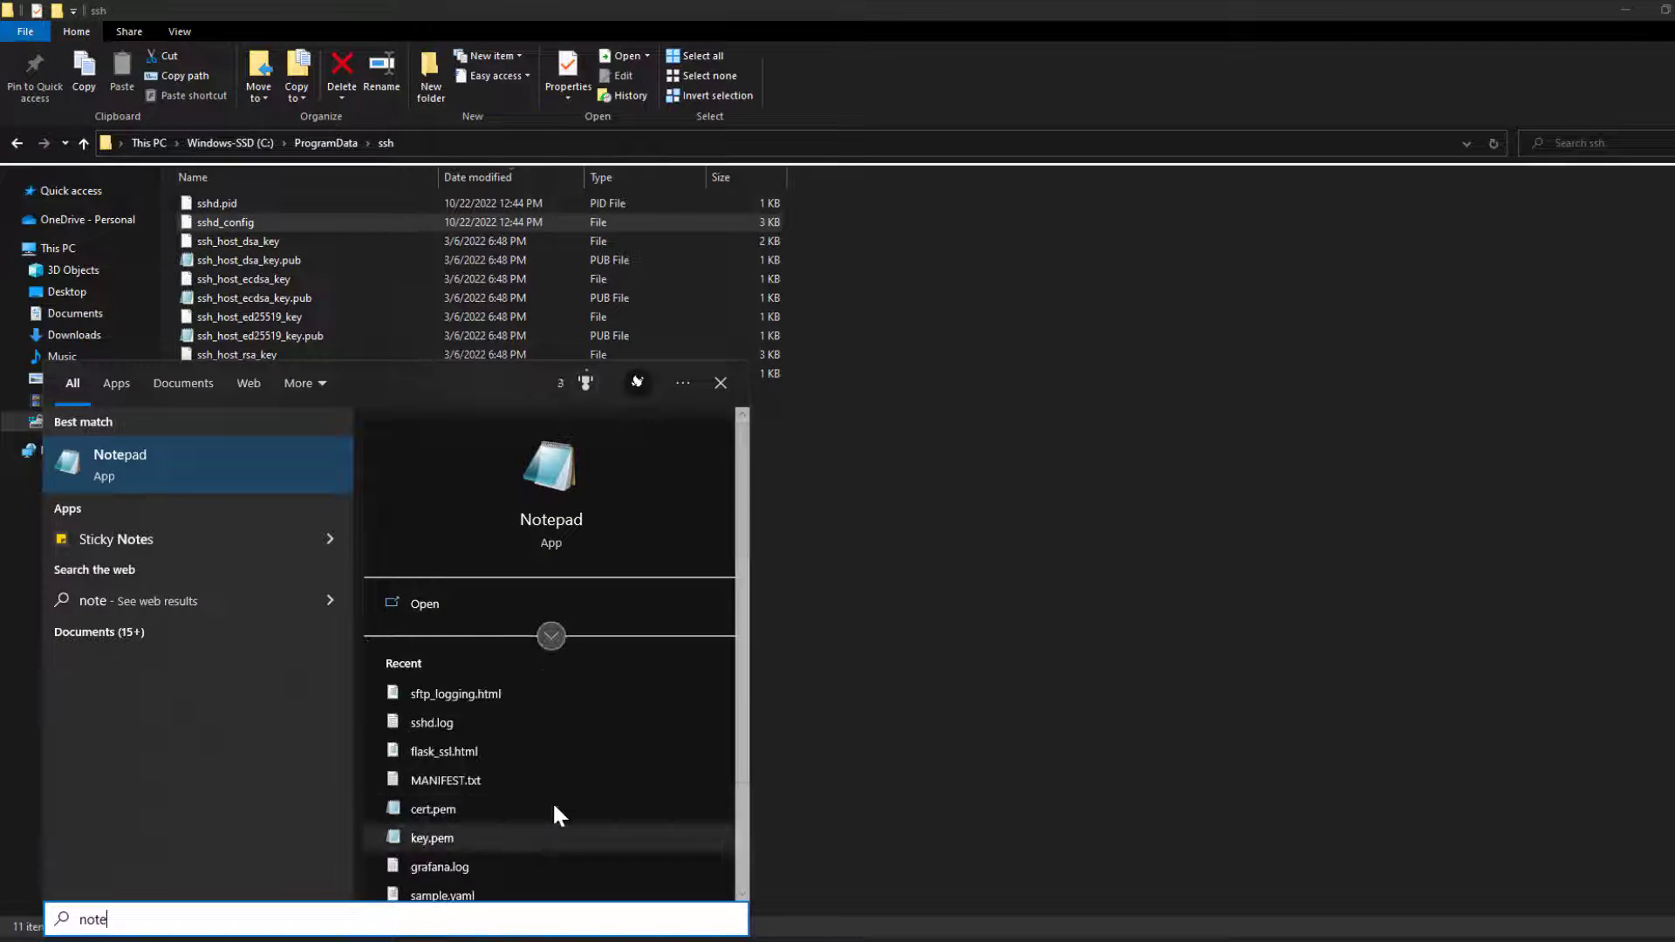
Run Notepad as administrator and open sshd_config from C:\ProgramData\ssh with all file types listed
{"action": "left_click", "coordinate": [544, 632]}
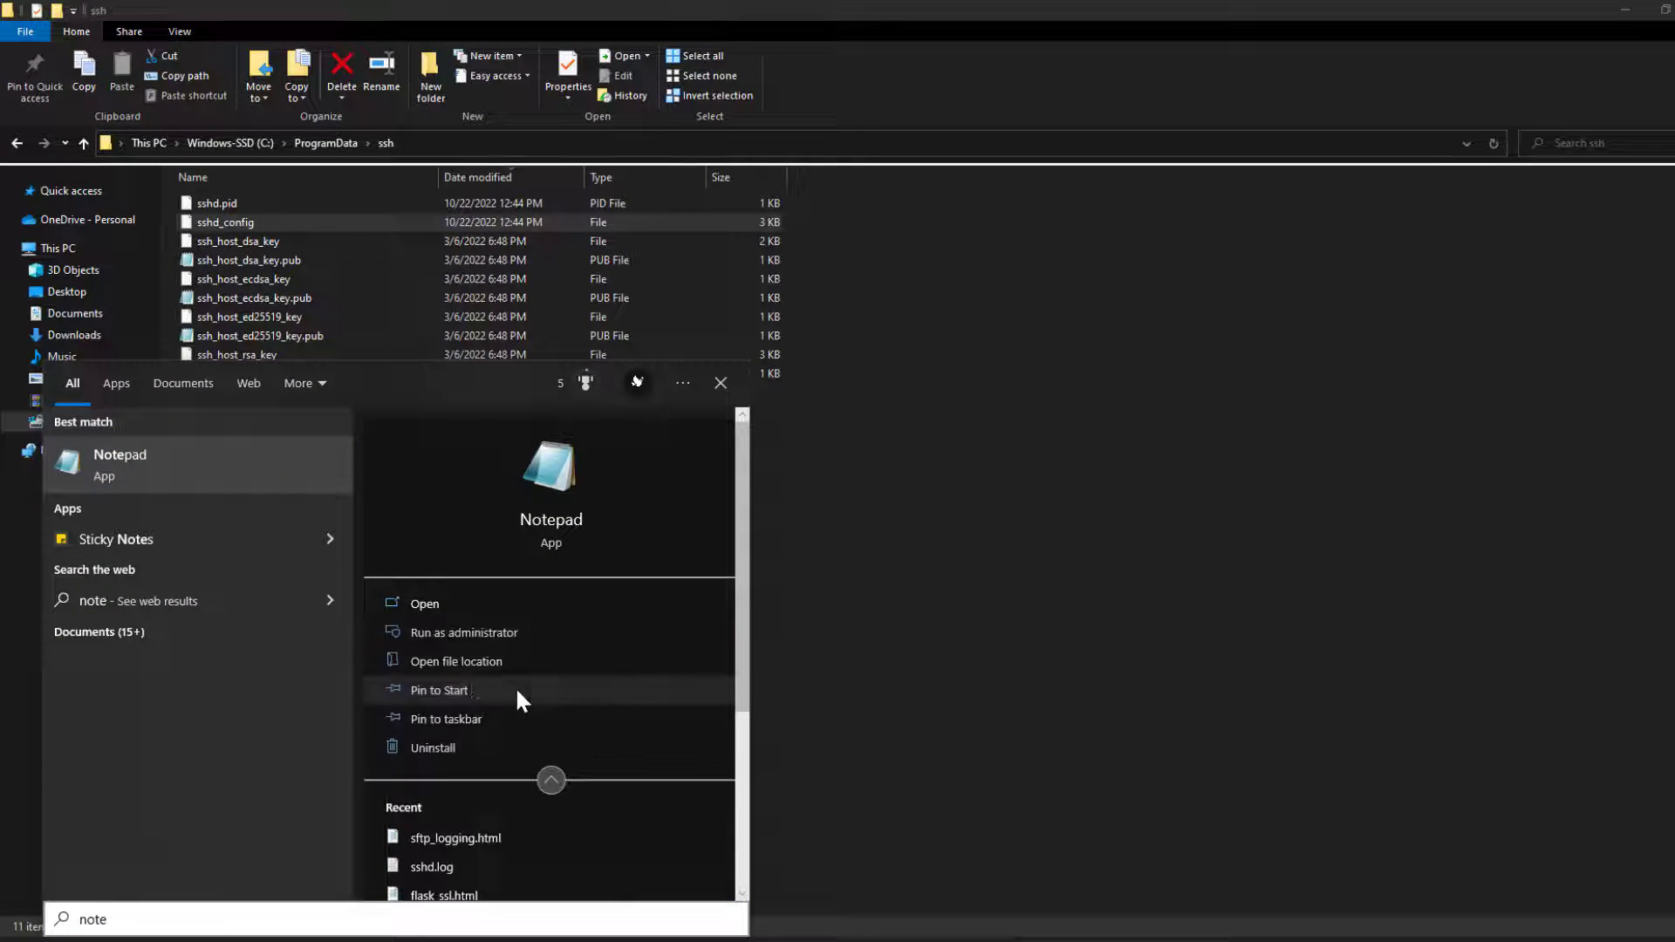
{"action": "left_click", "coordinate": [515, 632]}
{"action": "left_click", "coordinate": [618, 322]}
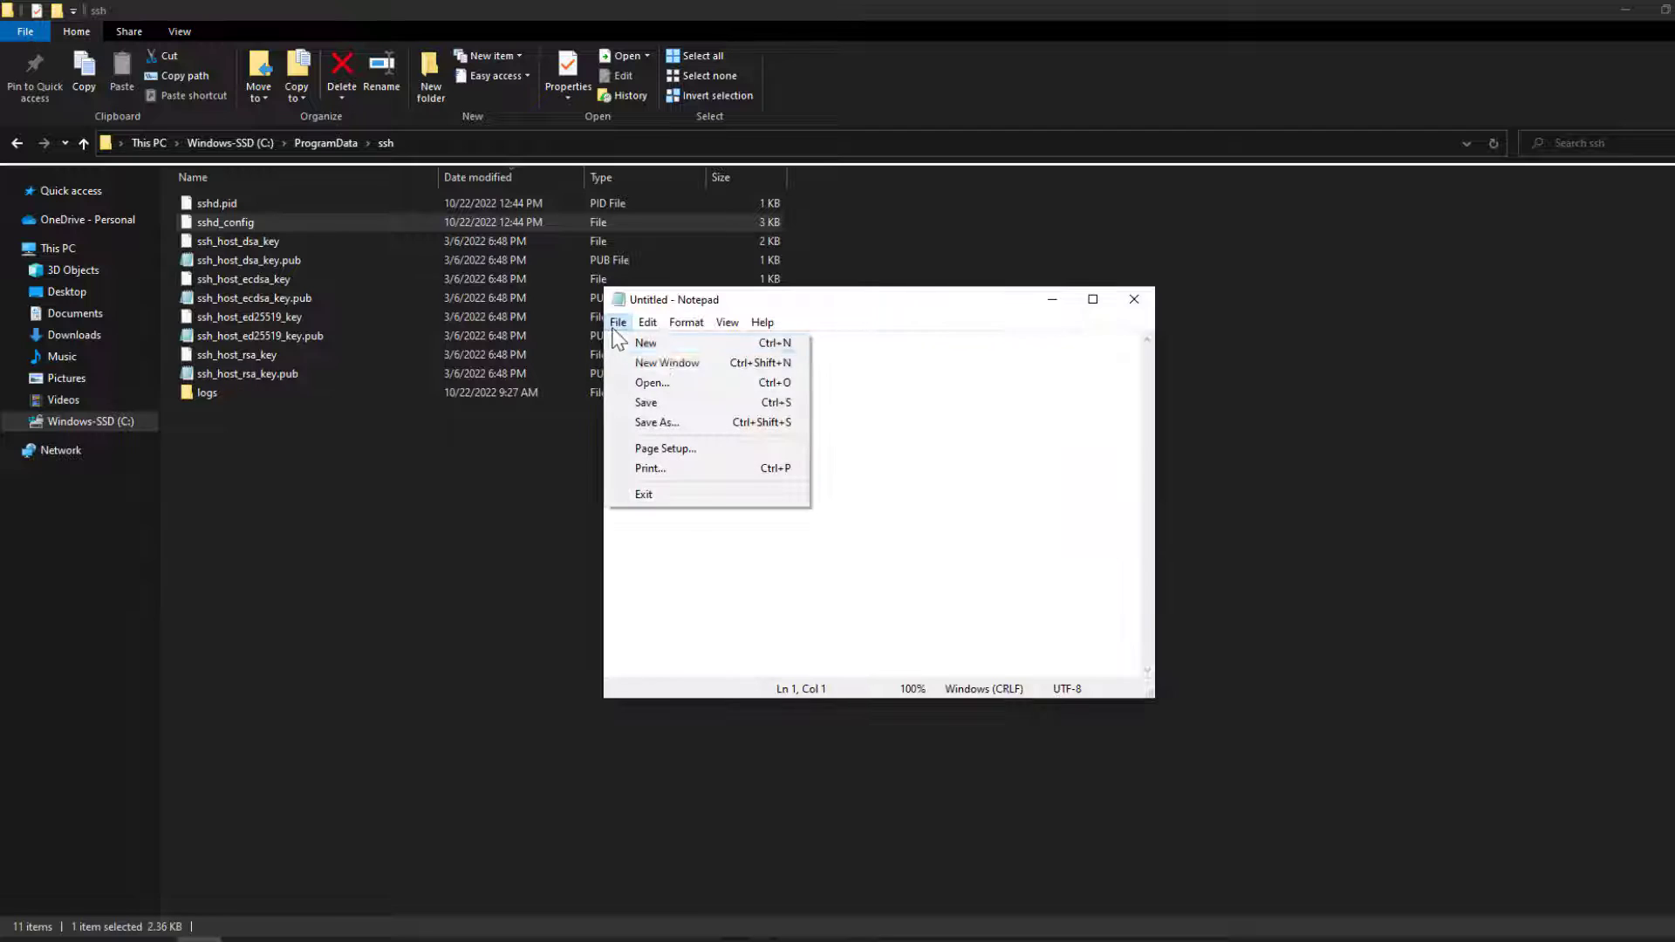
{"action": "left_click", "coordinate": [685, 380]}
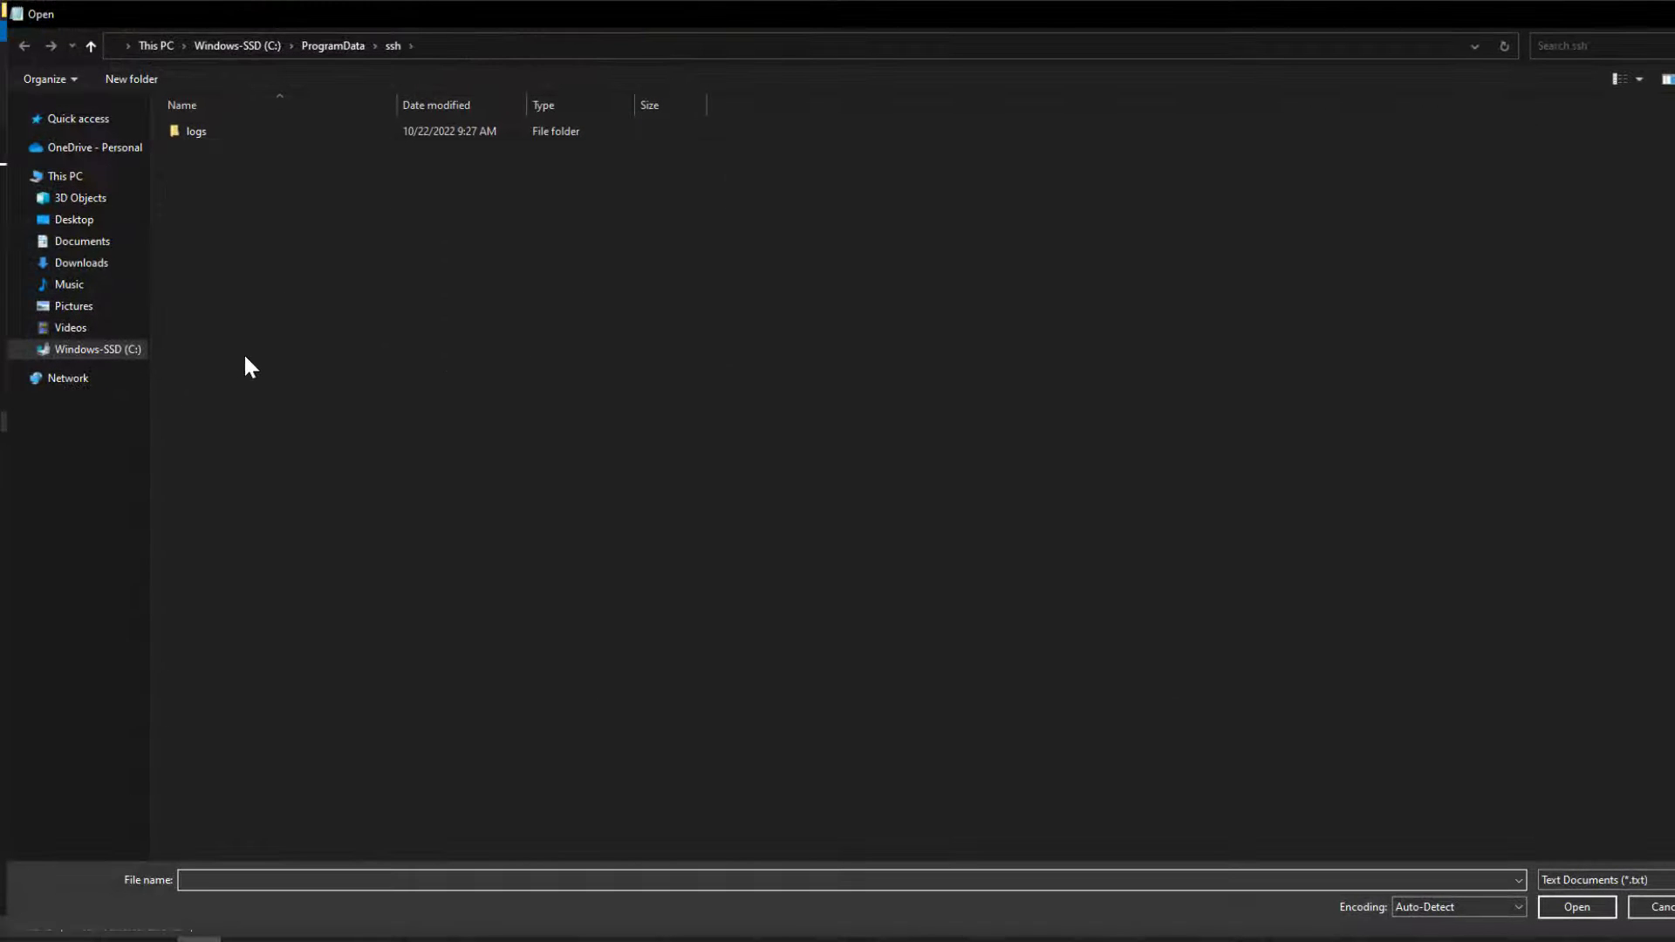
{"action": "left_click", "coordinate": [1610, 877]}
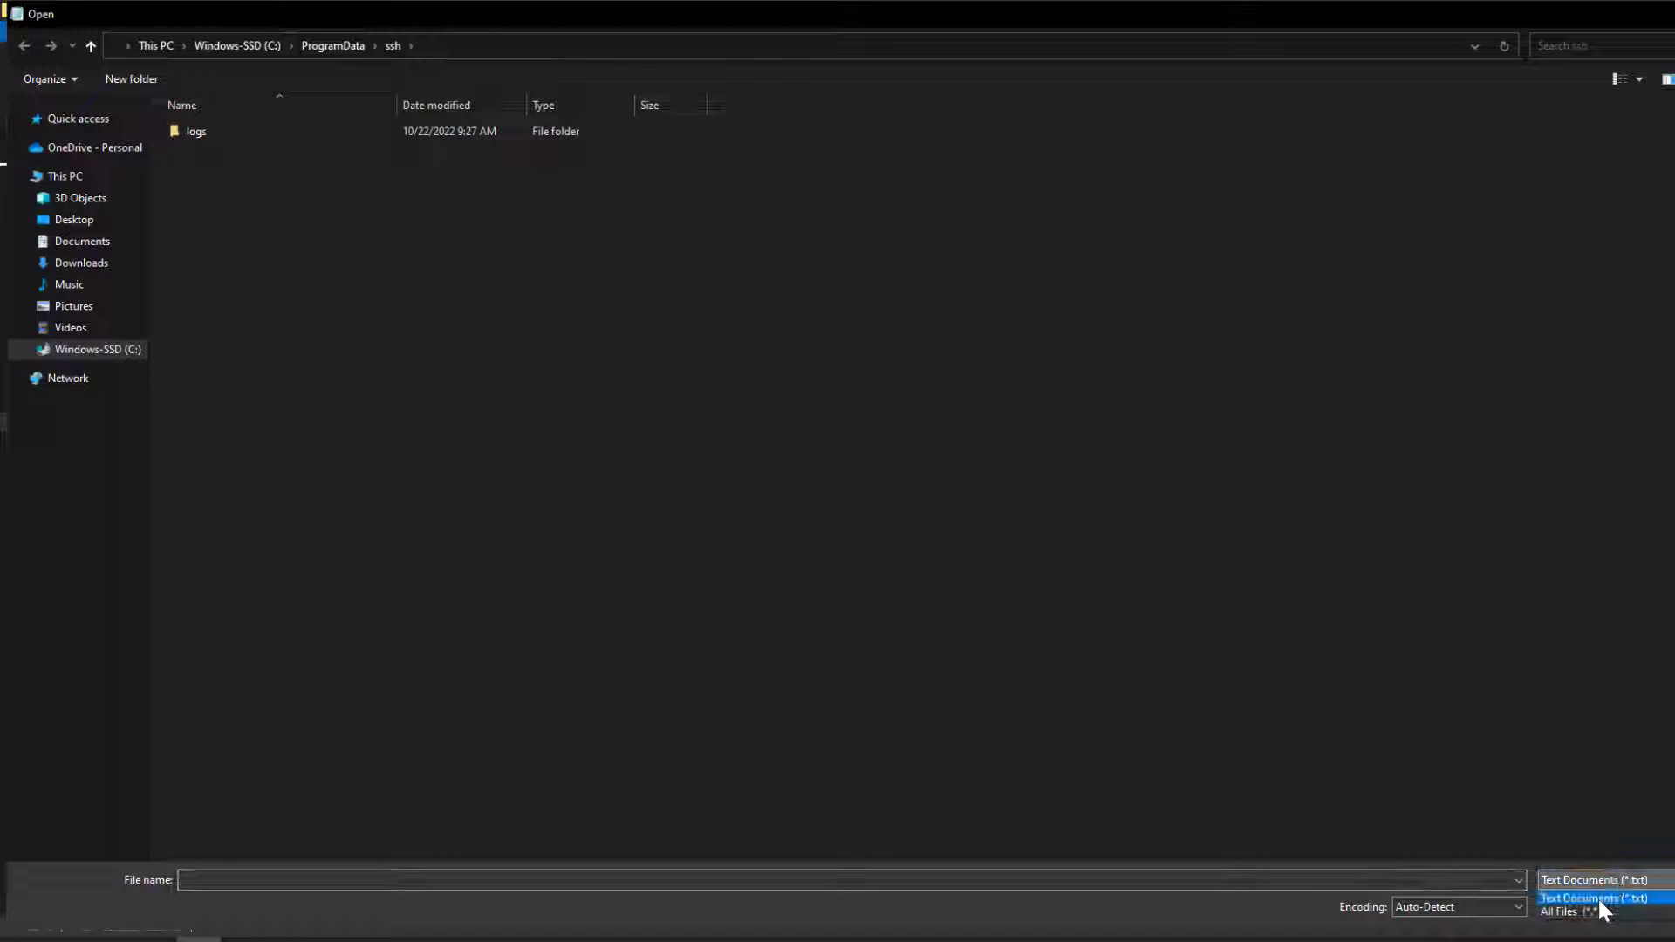
{"action": "left_click", "coordinate": [1602, 911]}
{"action": "left_click", "coordinate": [546, 44]}
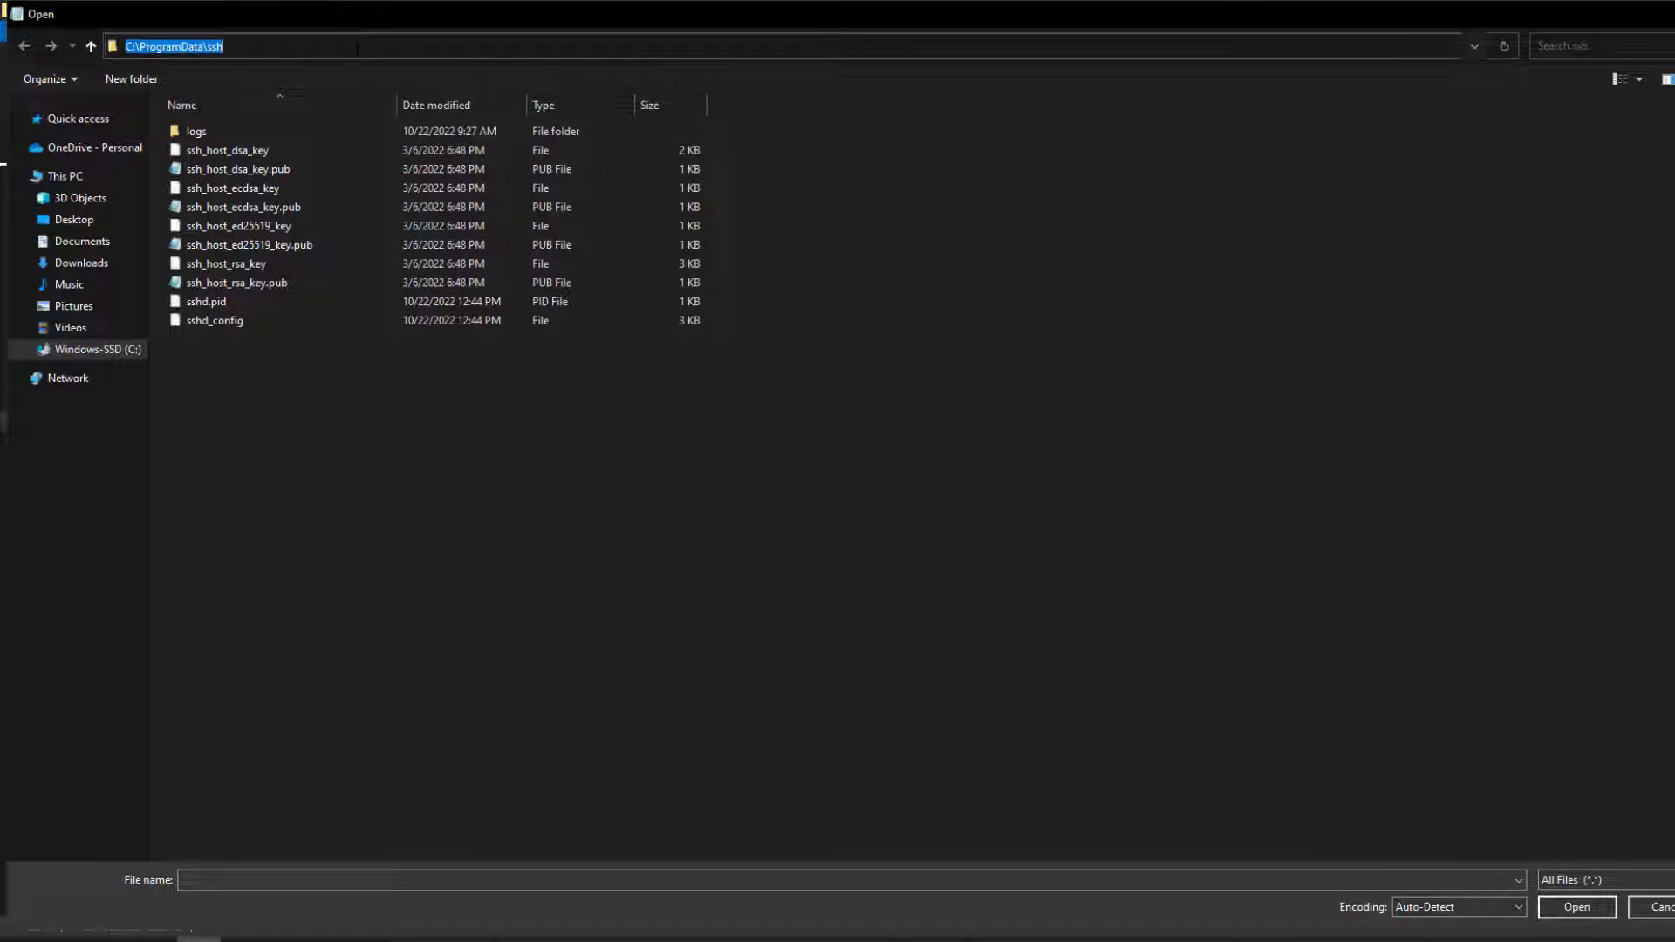
{"action": "left_click", "coordinate": [171, 47]}
{"action": "left_click_drag", "start_coordinate": [171, 47], "coordinate": [224, 46]}
{"action": "left_click", "coordinate": [375, 485]}
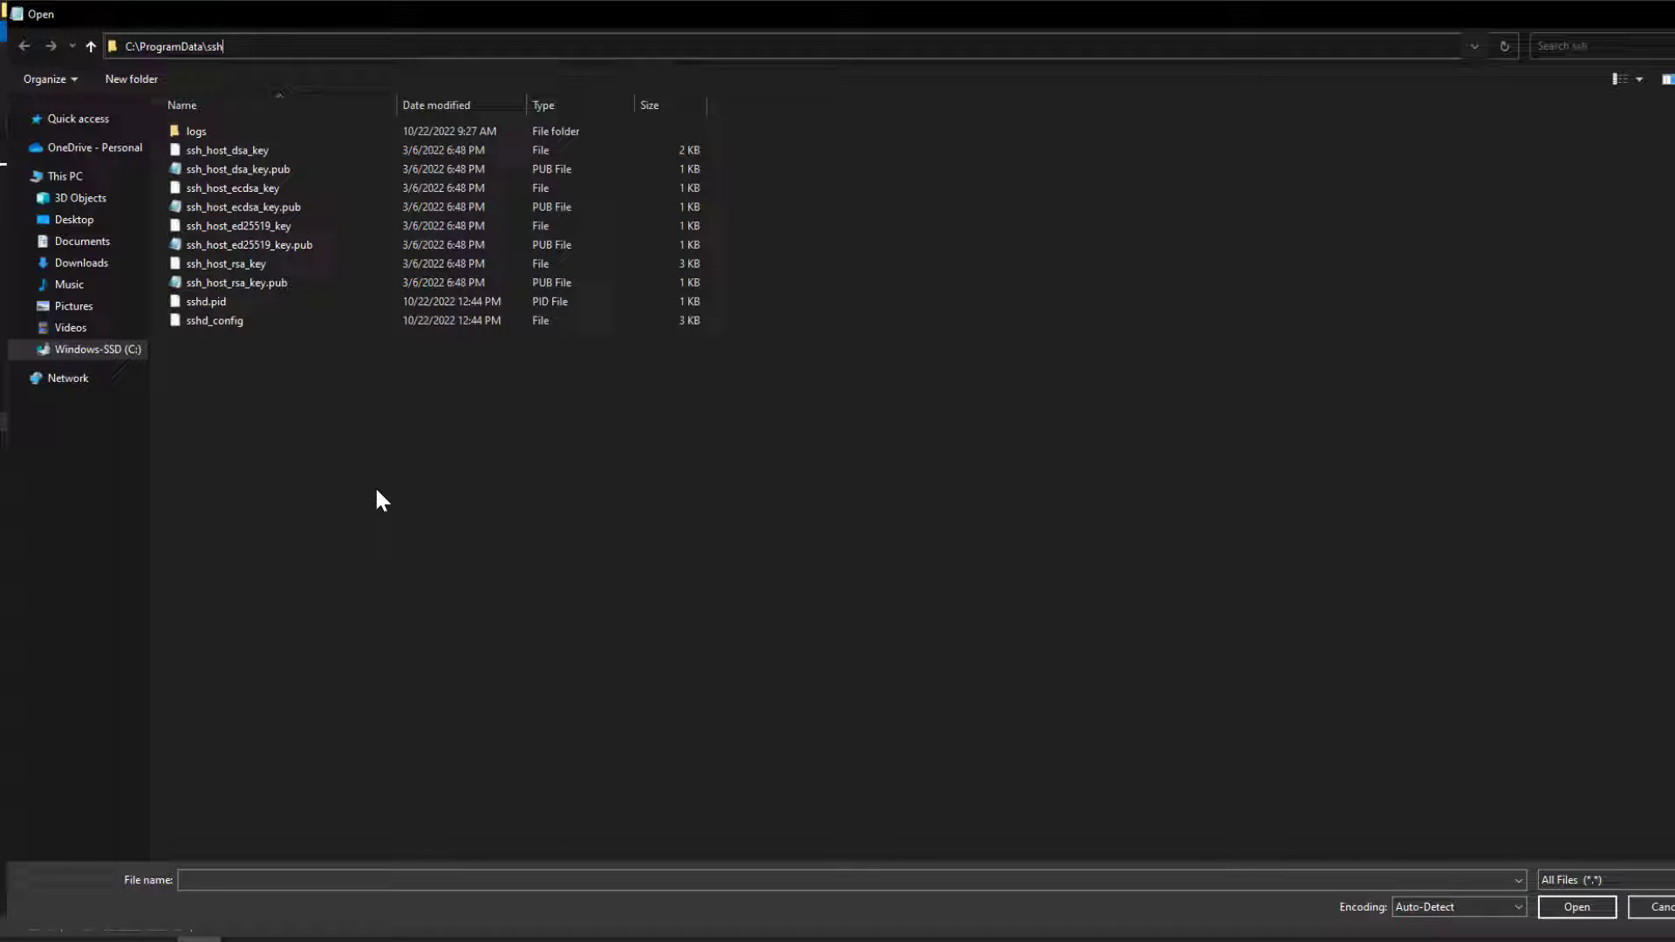
{"action": "double_click", "coordinate": [251, 330]}
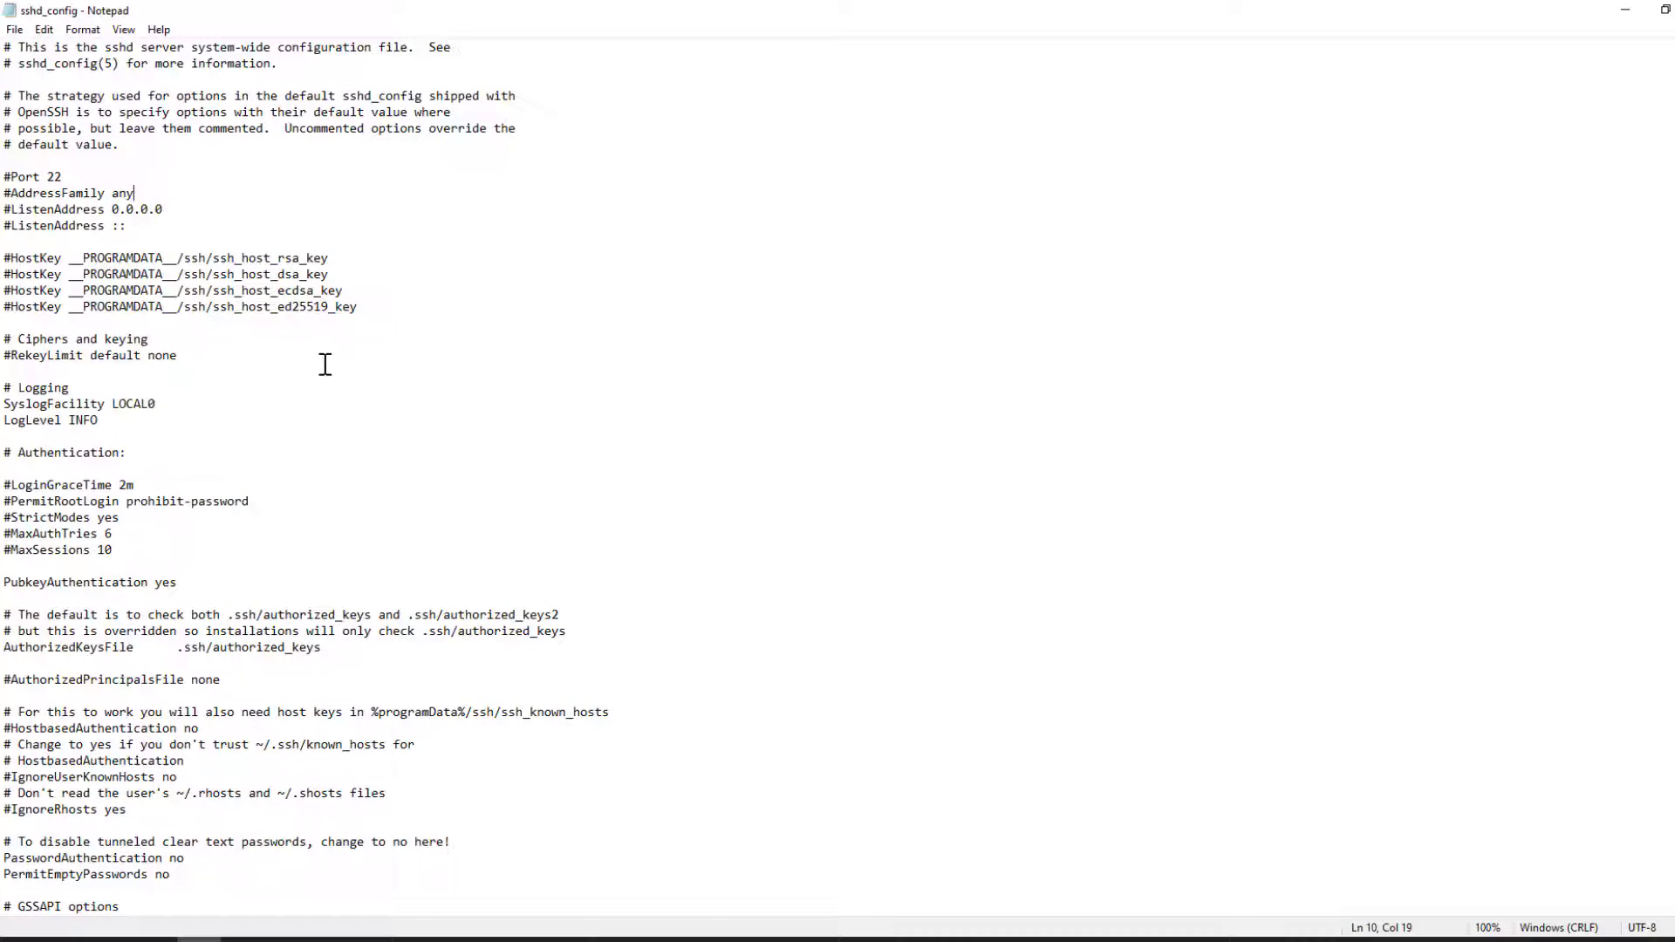
Comment out the SyslogFacility LOCAL0 and LogLevel INFO lines in the Logging section with "# "
{"action": "scroll", "coordinate": [326, 363], "scroll_direction": "up", "scroll_amount": 5}
{"action": "left_click_drag", "start_coordinate": [163, 465], "coordinate": [5, 441]}
{"action": "left_click", "coordinate": [6, 441]}
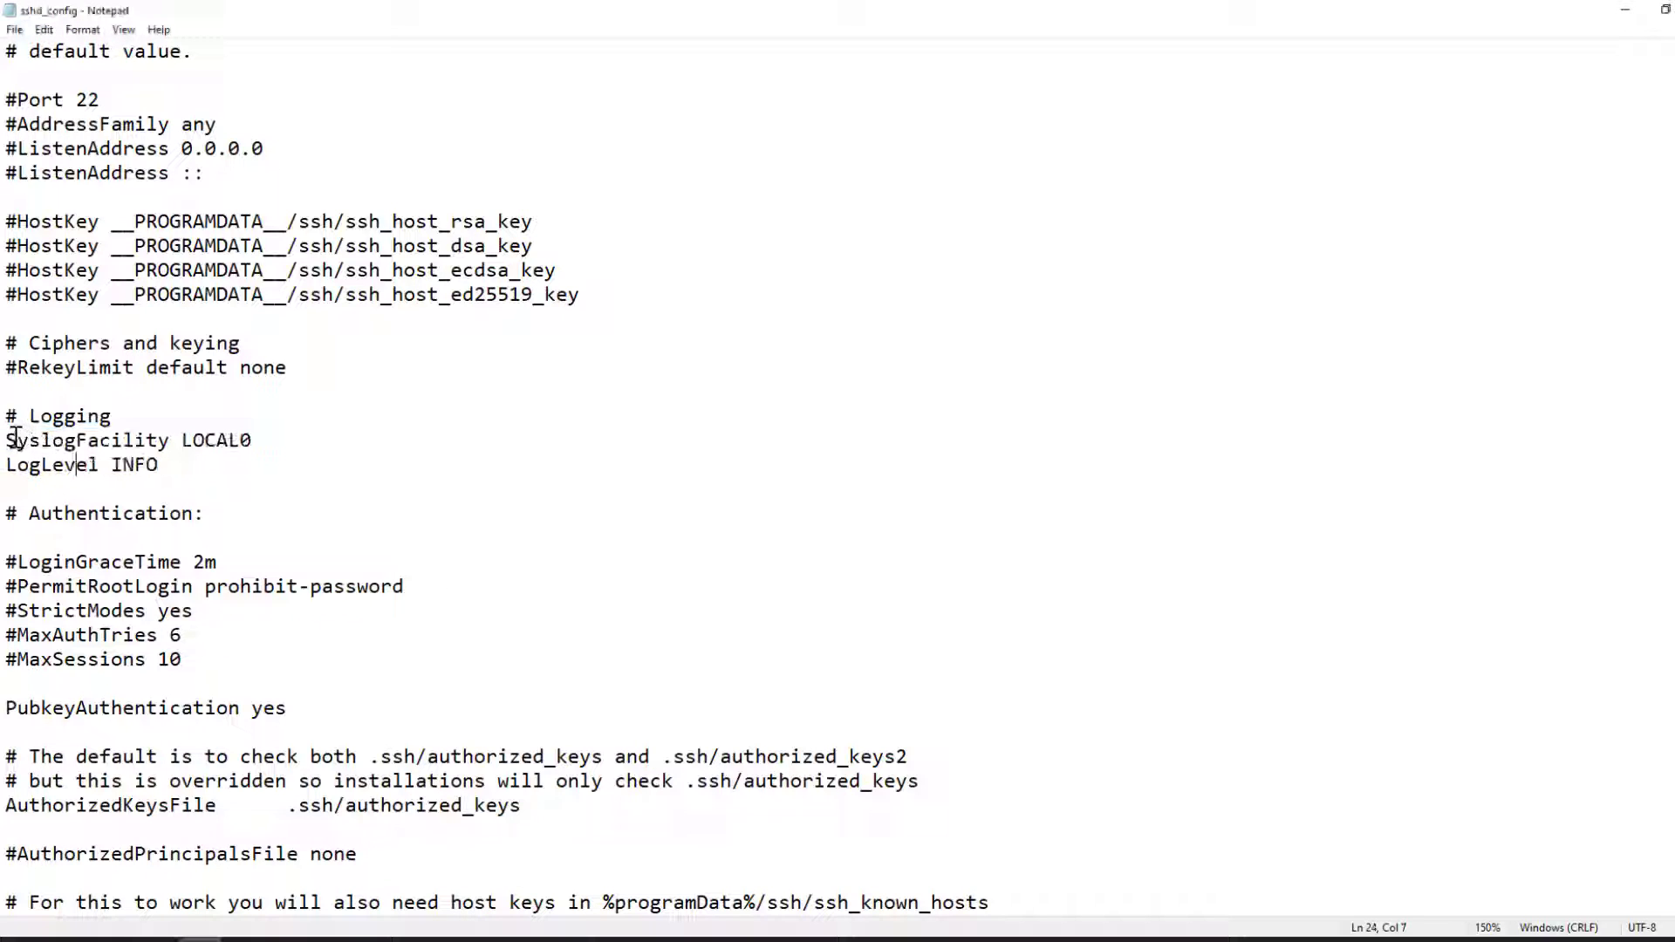
{"action": "type", "text": "# SyslogFacility LOCAL0 # LogLevel INFO"}
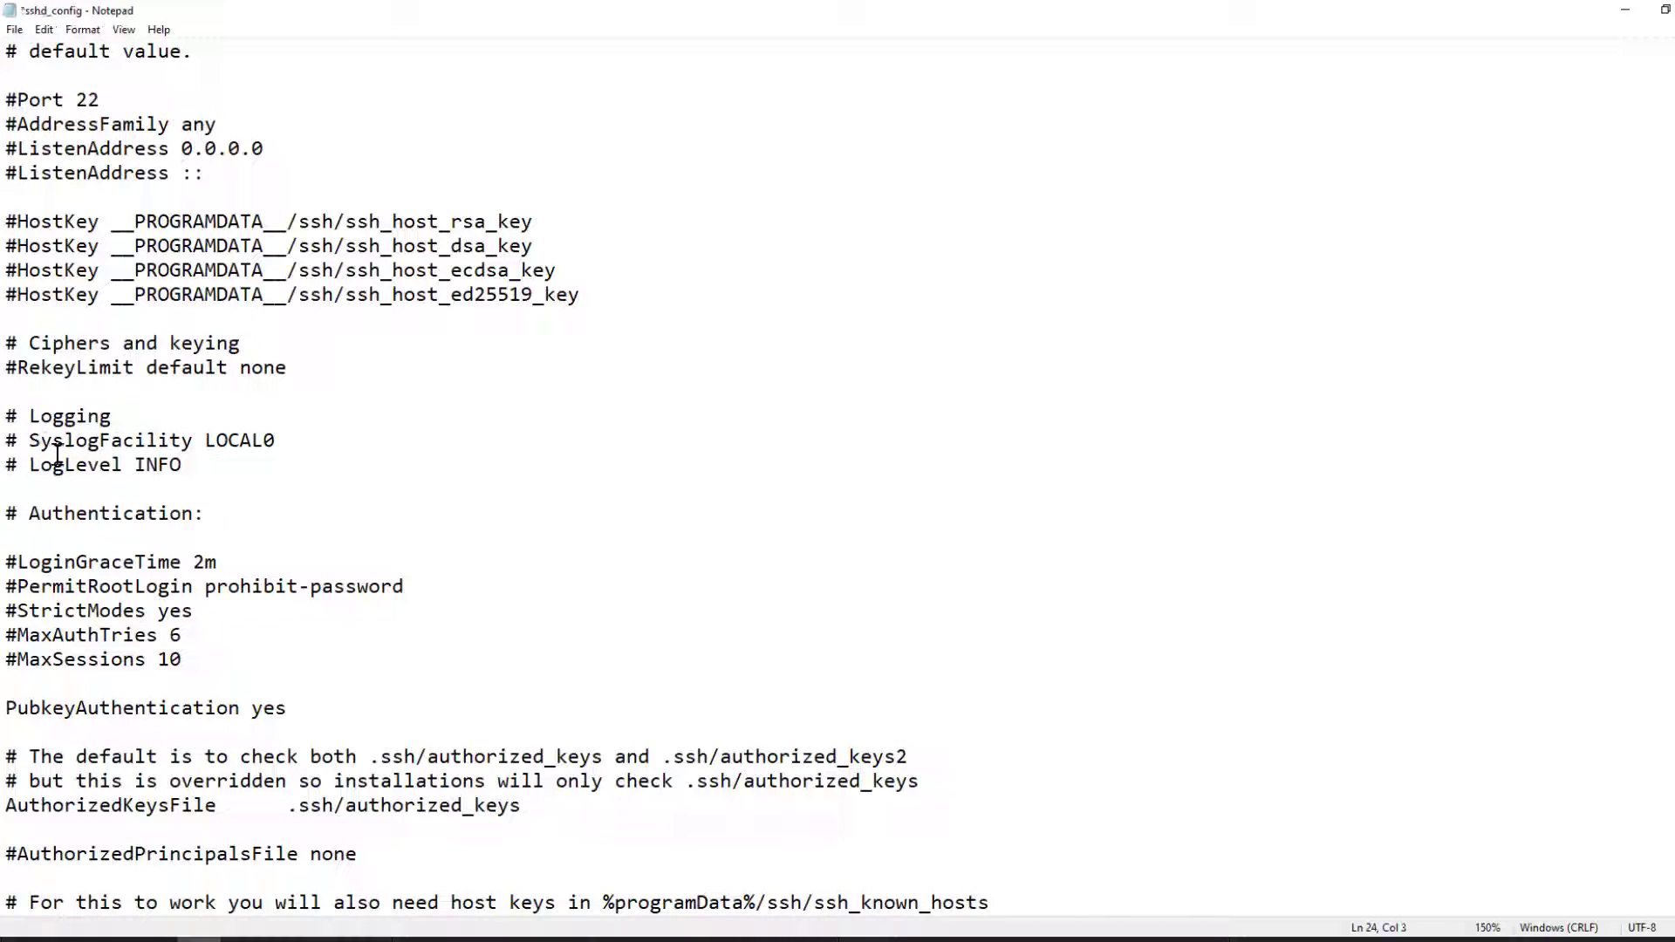
Uncomment the SyslogFacility and LogLevel lines in the Logging section of sshd_config
{"action": "left_click_drag", "start_coordinate": [28, 441], "coordinate": [3, 443]}
{"action": "key", "text": "Delete"}
{"action": "key", "text": "BackSpace"}
{"action": "key", "text": "BackSpace"}
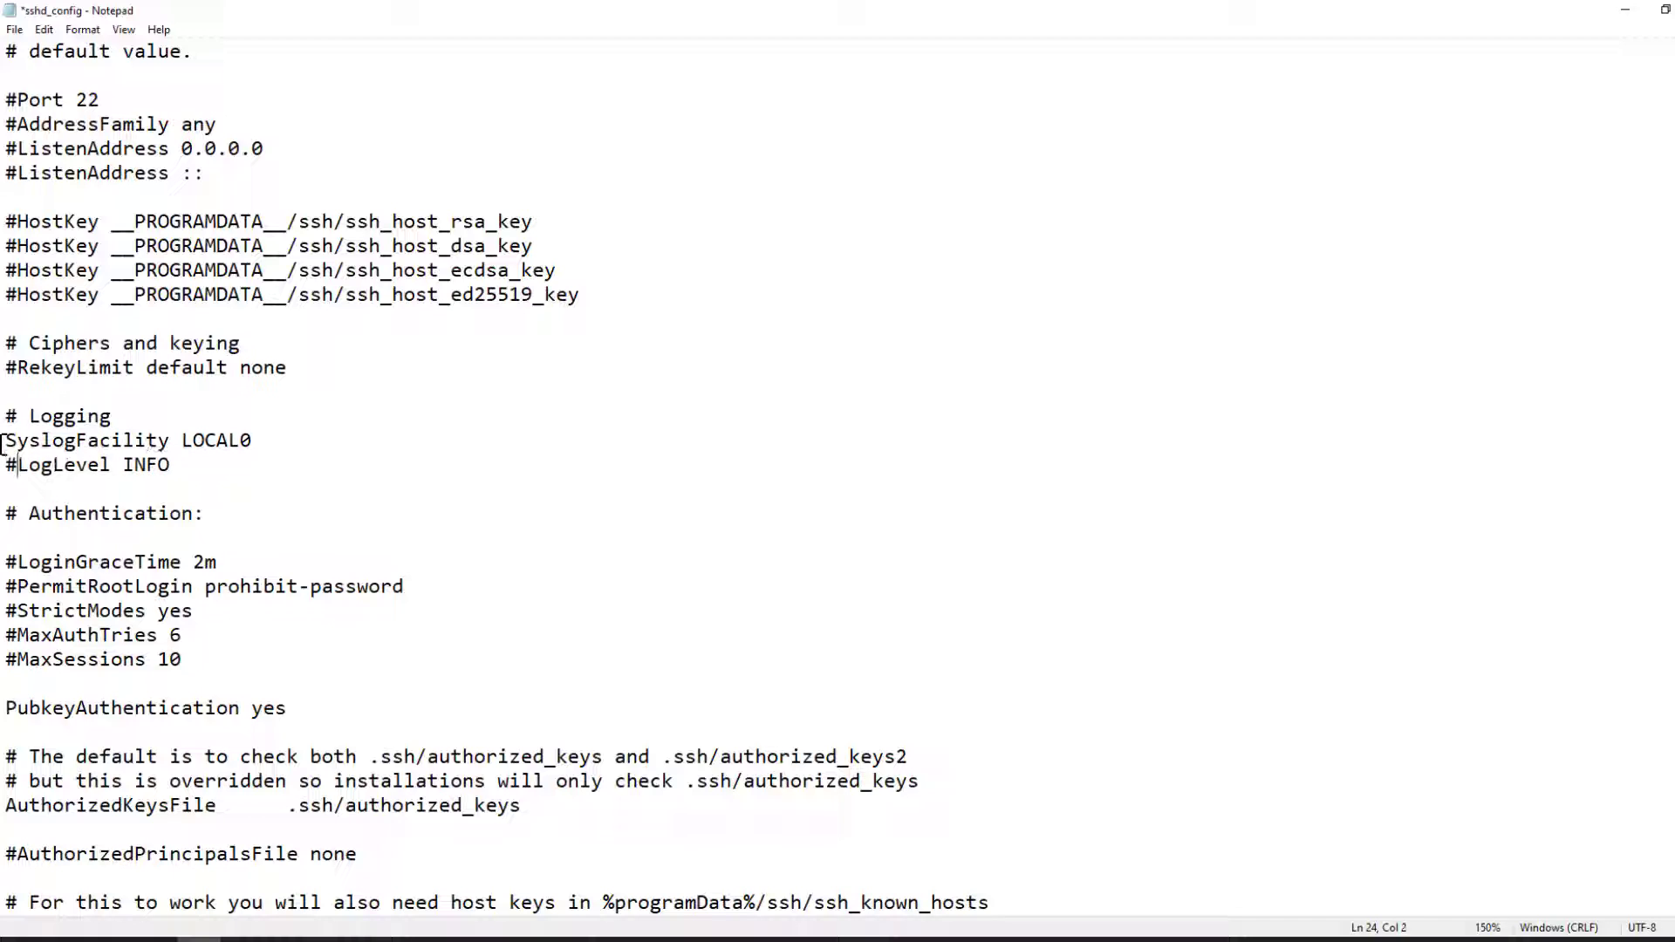
Set SyslogFacility to AUTH, save sshd_config, check the two logging lines and close the file
{"action": "left_click", "coordinate": [112, 440]}
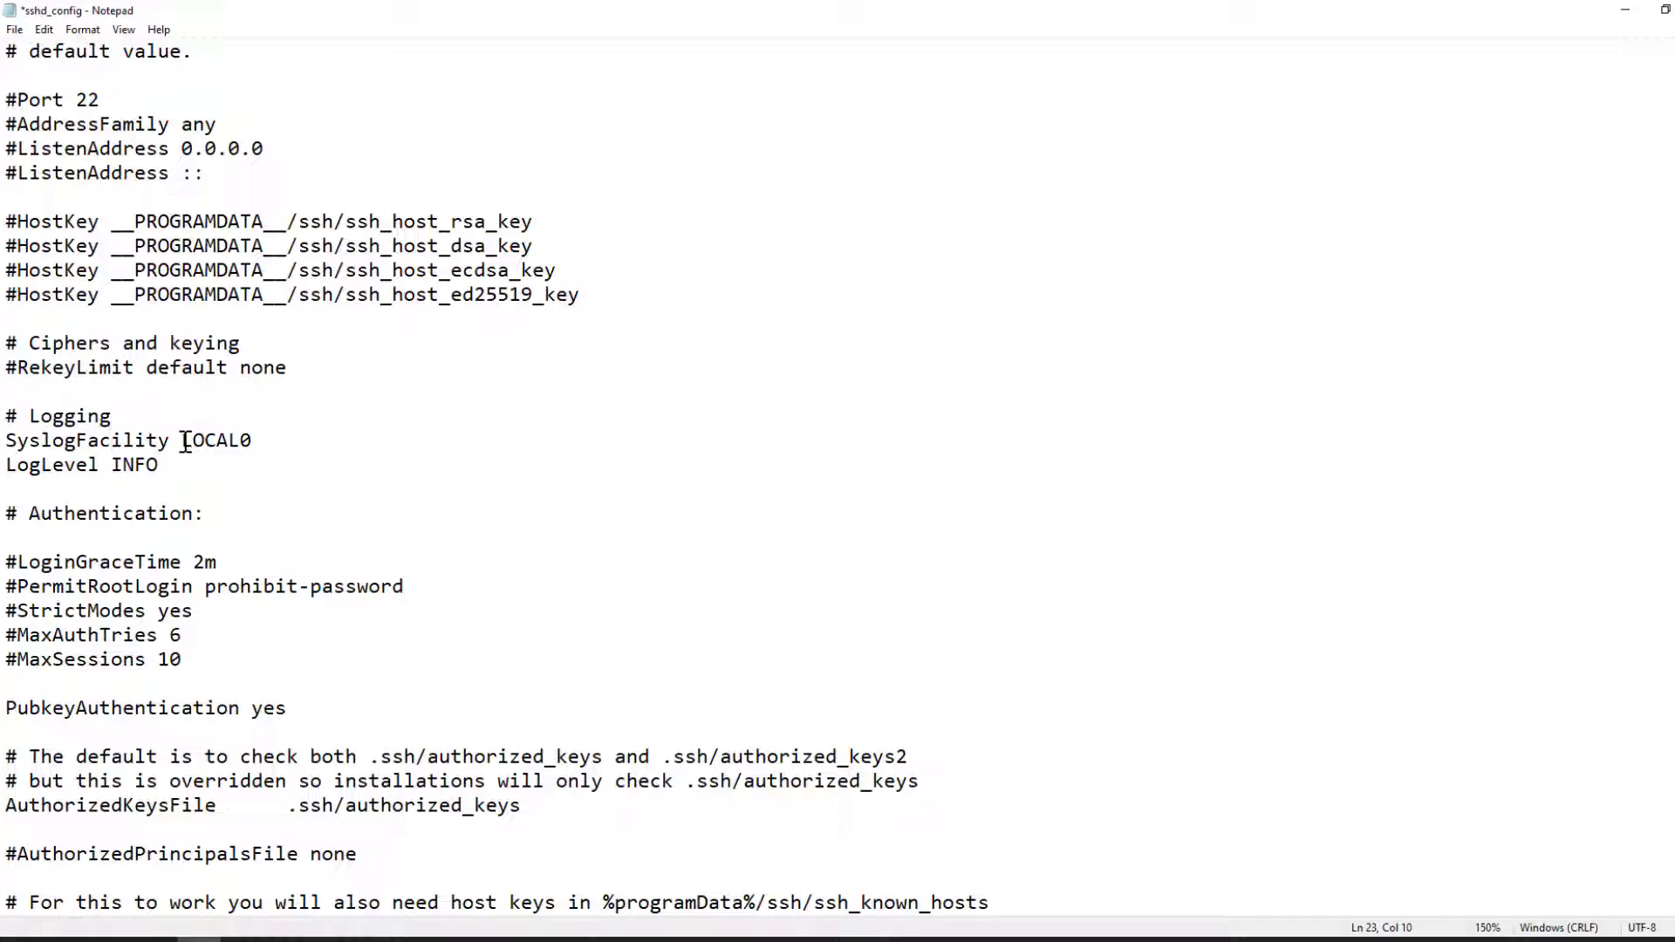
{"action": "left_click_drag", "start_coordinate": [183, 441], "coordinate": [274, 442]}
{"action": "type", "text": "AUTH"}
{"action": "key", "text": "ctrl+s"}
{"action": "left_click_drag", "start_coordinate": [53, 440], "coordinate": [4, 464]}
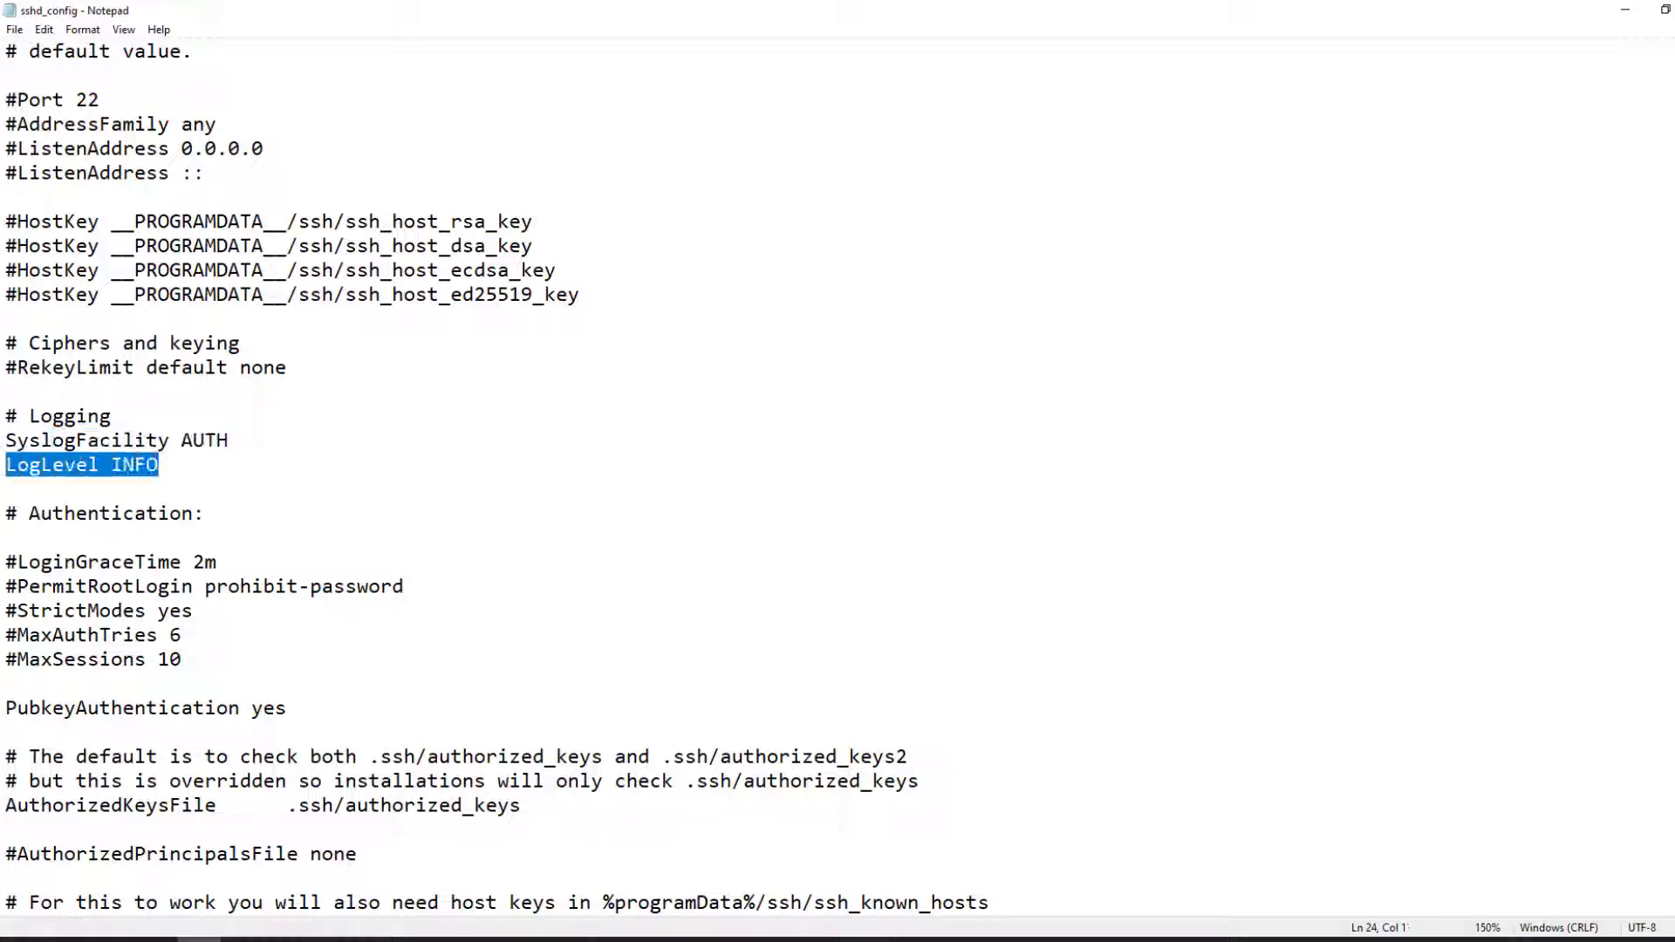
{"action": "left_click", "coordinate": [93, 464]}
{"action": "left_click", "coordinate": [99, 441]}
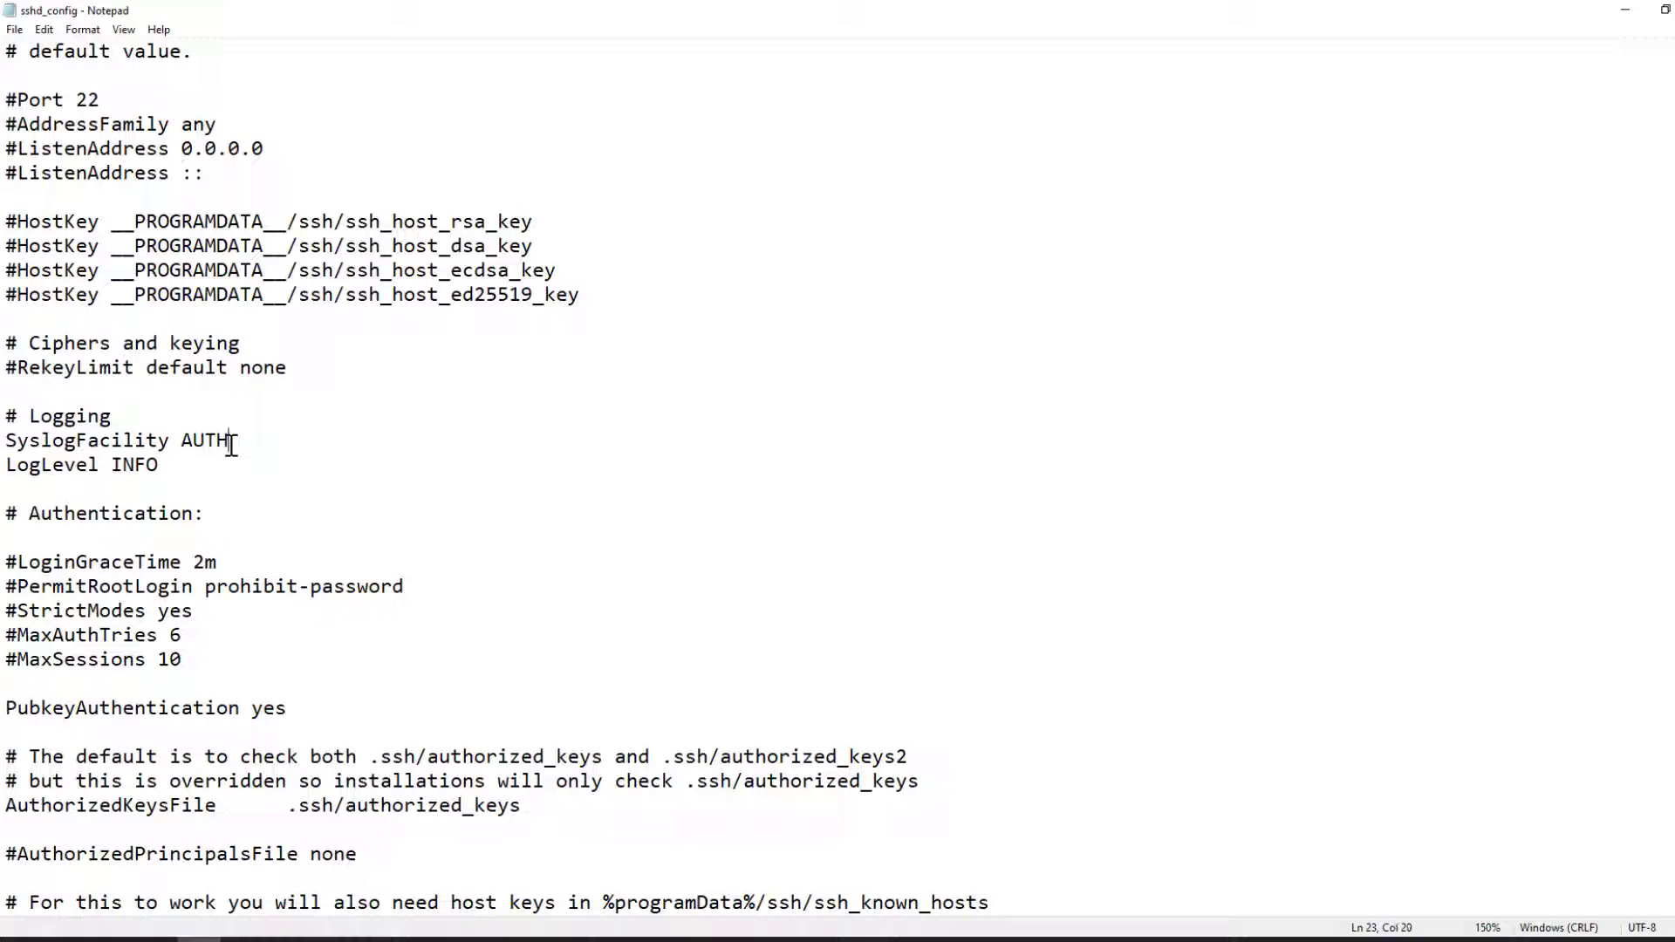
{"action": "left_click_drag", "start_coordinate": [231, 443], "coordinate": [186, 443]}
{"action": "left_click", "coordinate": [186, 456]}
{"action": "left_click", "coordinate": [1671, 9]}
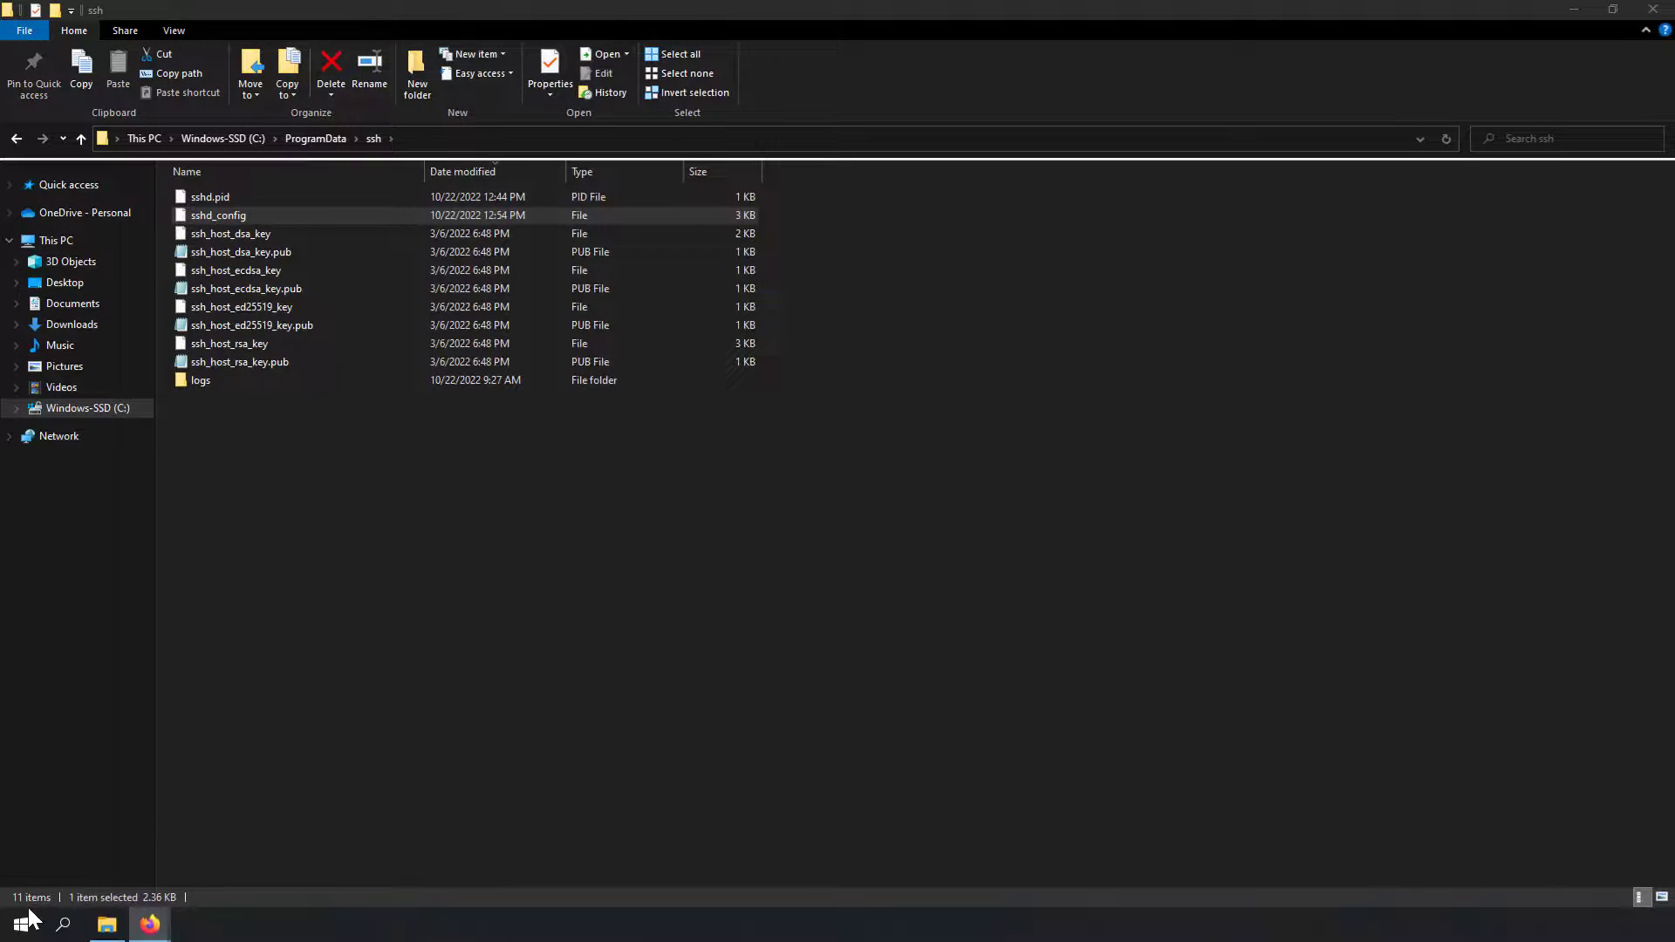
Open the Windows Services console and restart the OpenSSH SSH Server service
{"action": "left_click", "coordinate": [21, 925]}
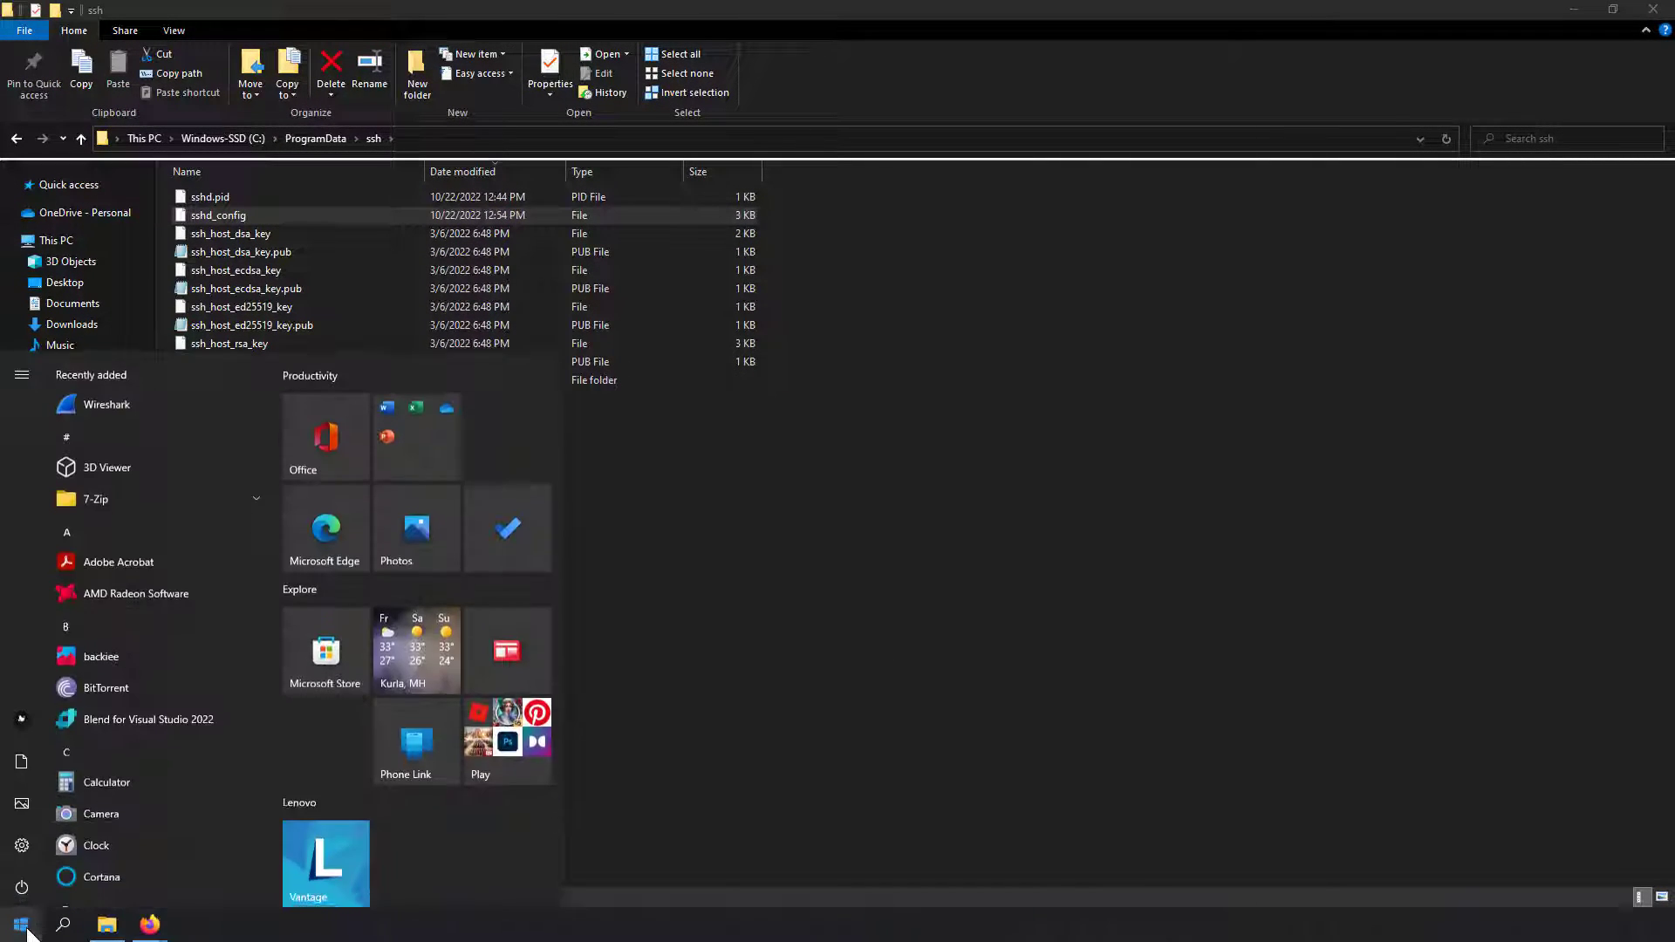
{"action": "type", "text": "serv"}
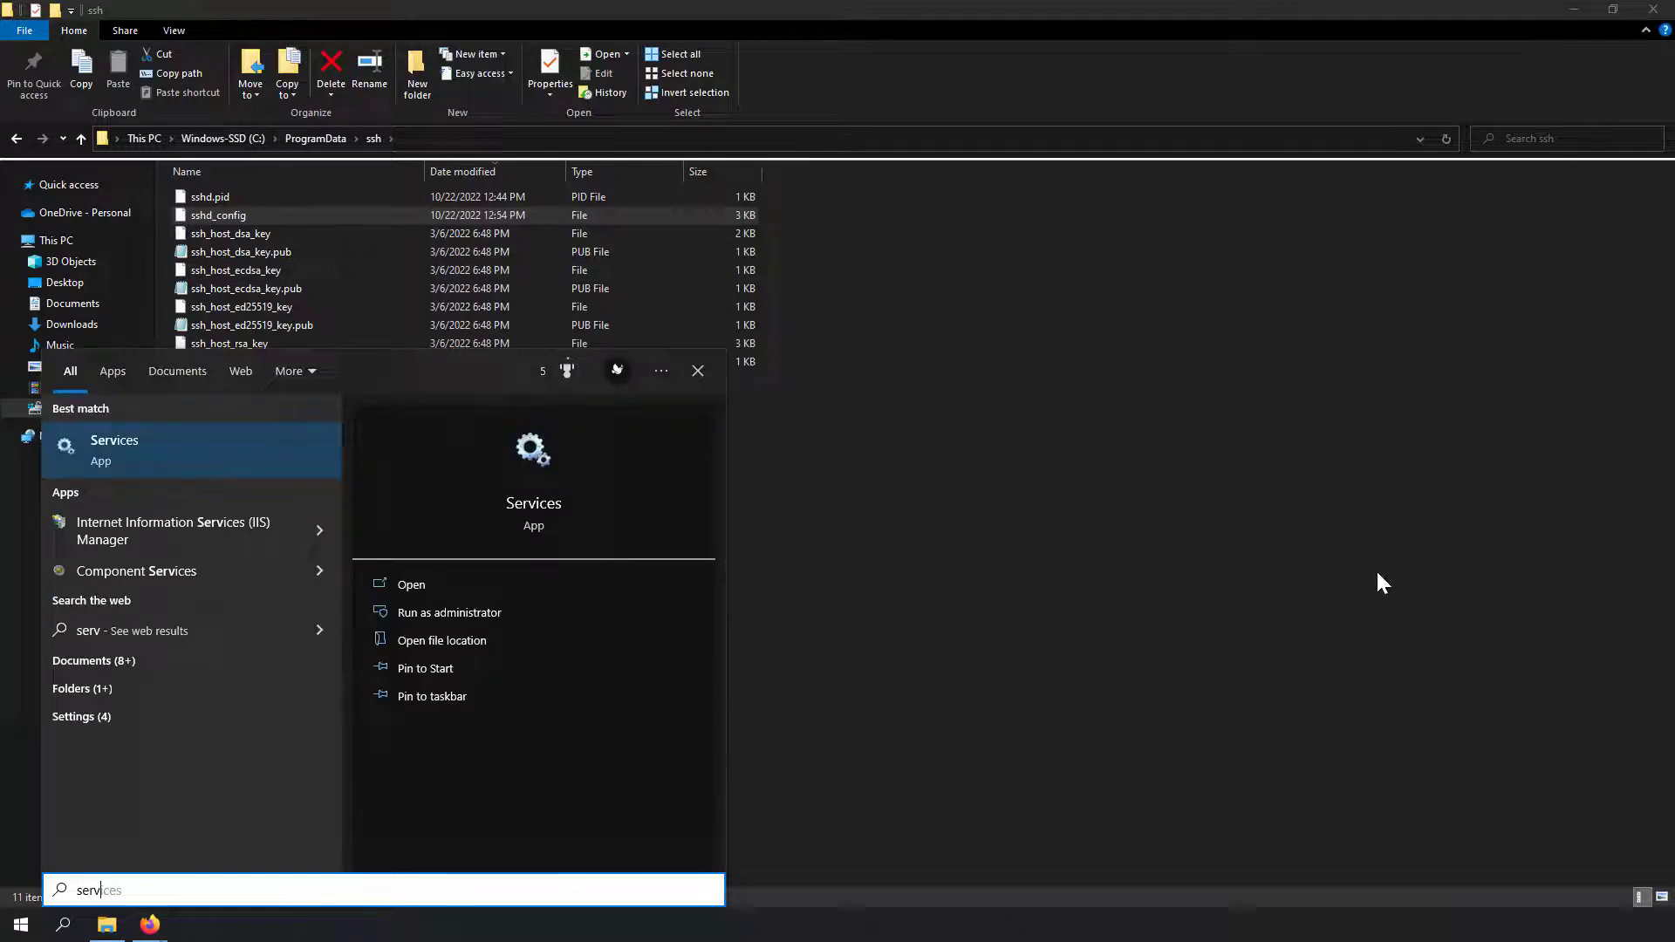
{"action": "left_click", "coordinate": [221, 459]}
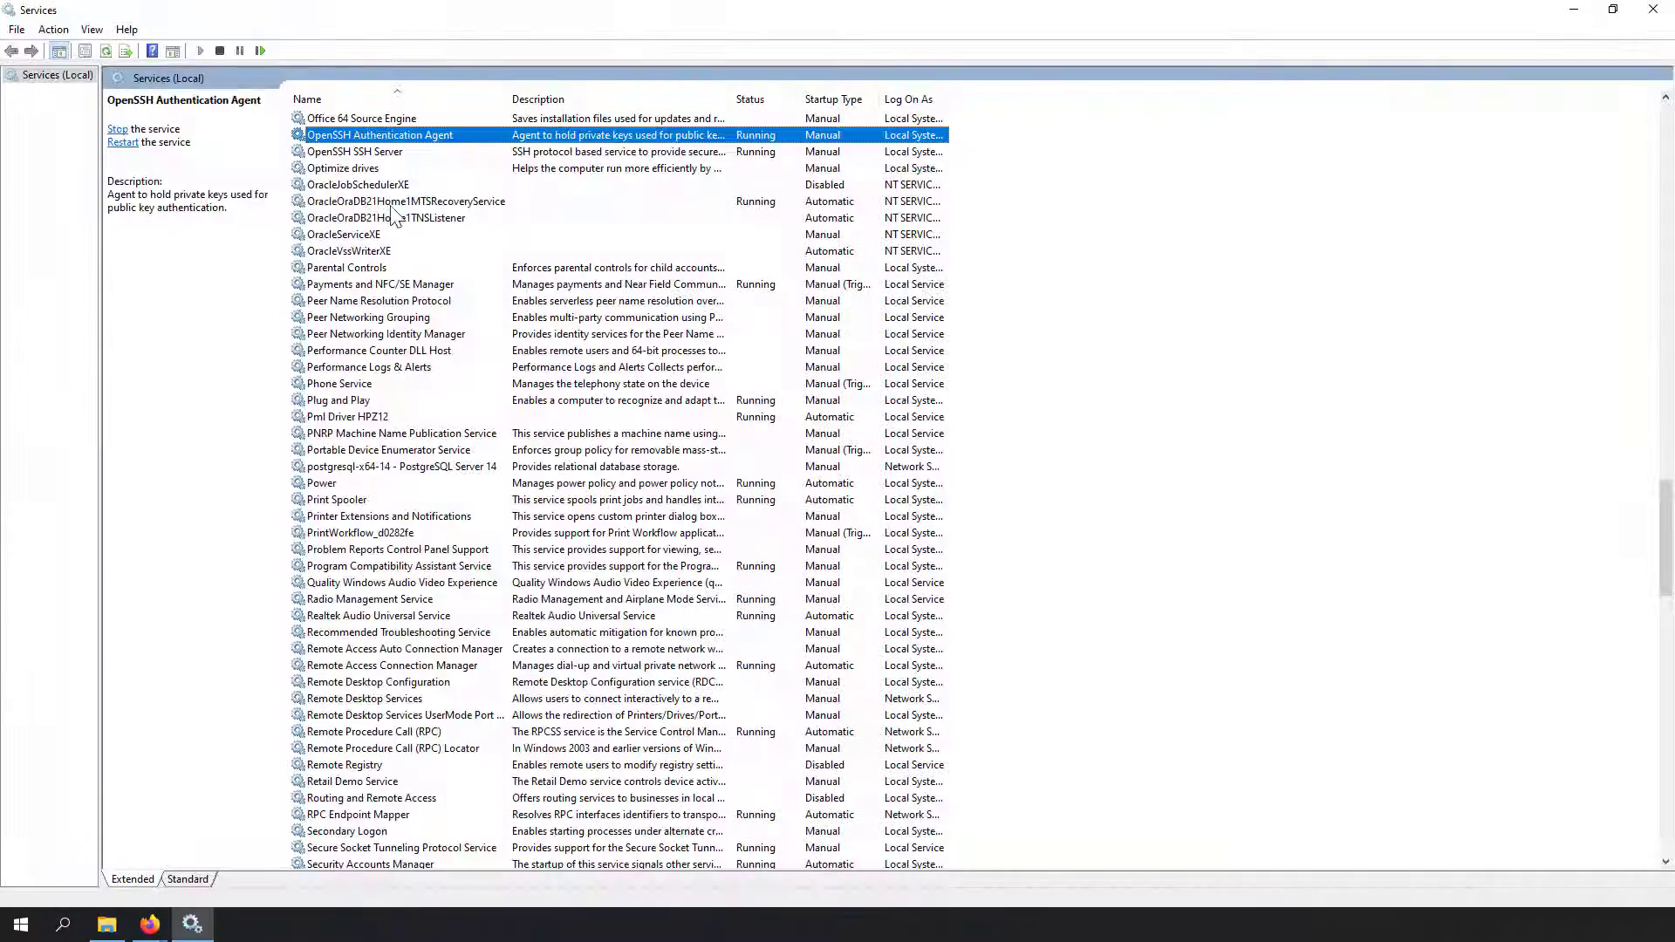
{"action": "left_click", "coordinate": [404, 151]}
{"action": "right_click", "coordinate": [408, 157]}
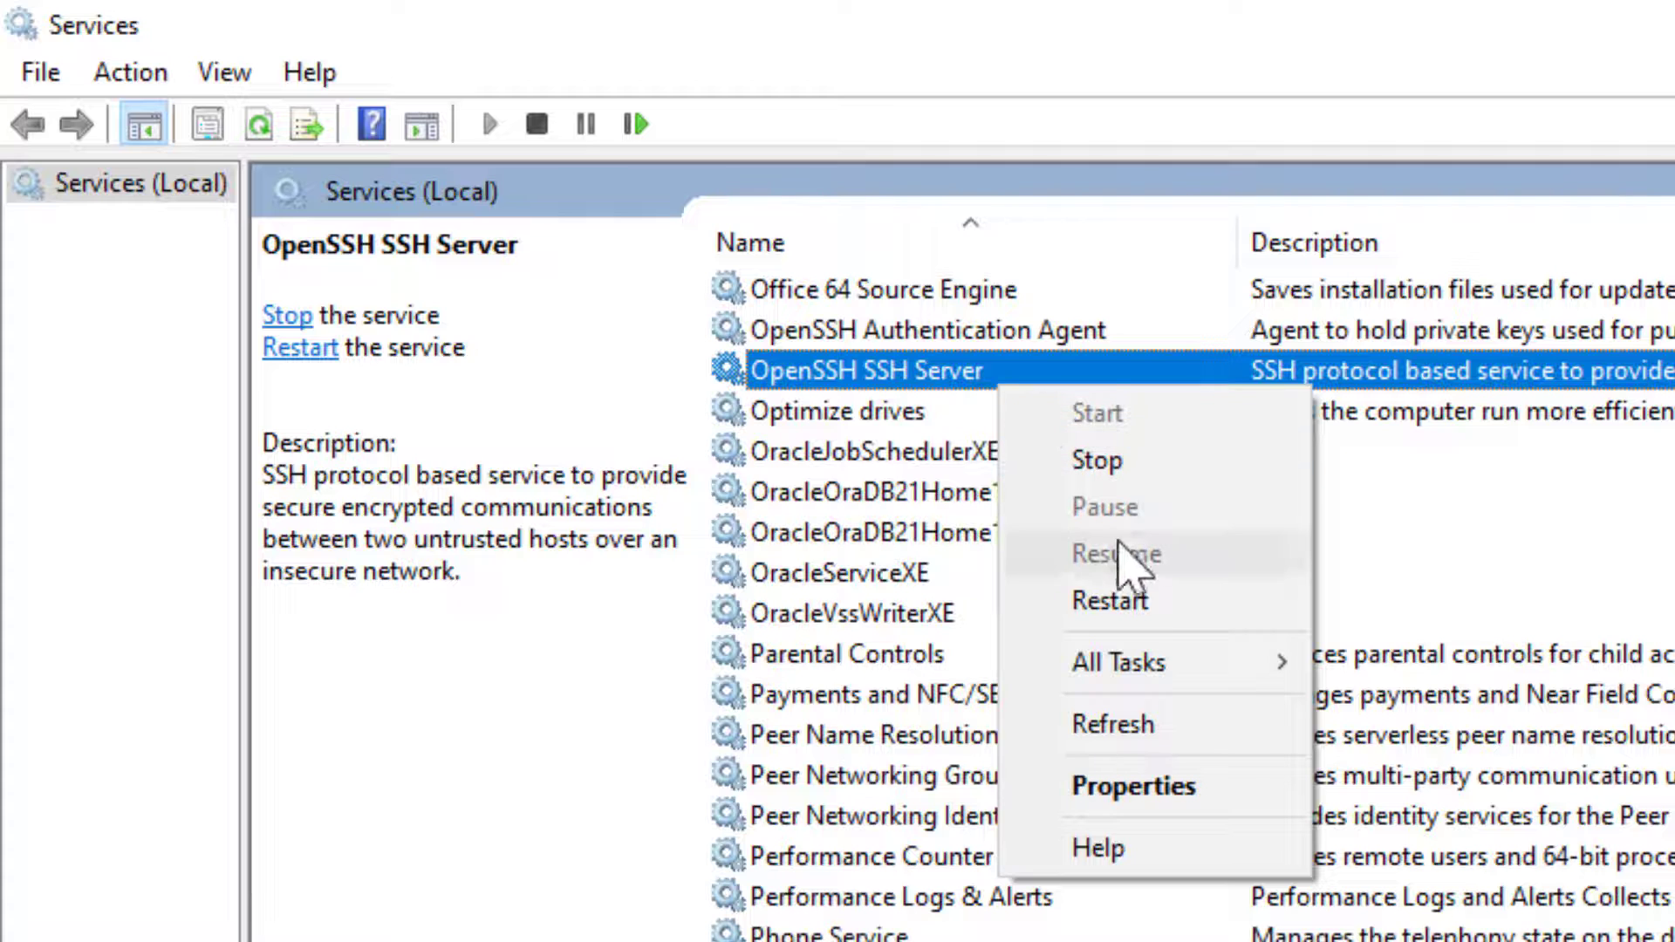
{"action": "left_click", "coordinate": [1134, 599]}
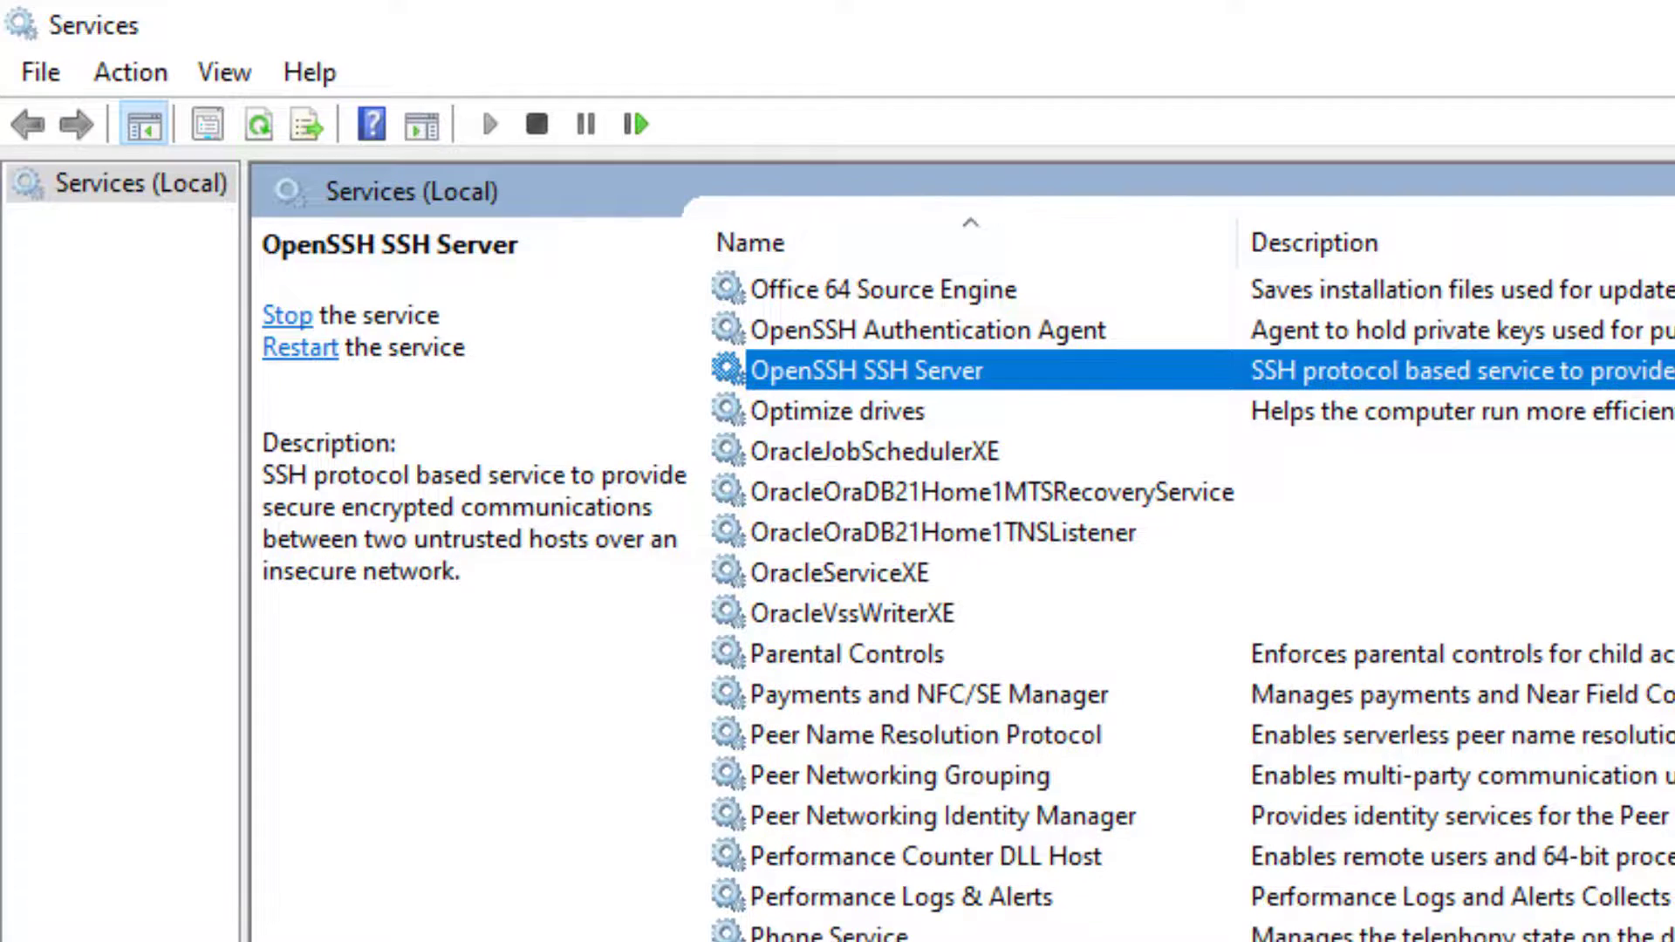
Launch WinSCP and fill in a new SFTP session with host localhost and the account's user name
{"action": "key", "text": "super"}
{"action": "type", "text": "winsc"}
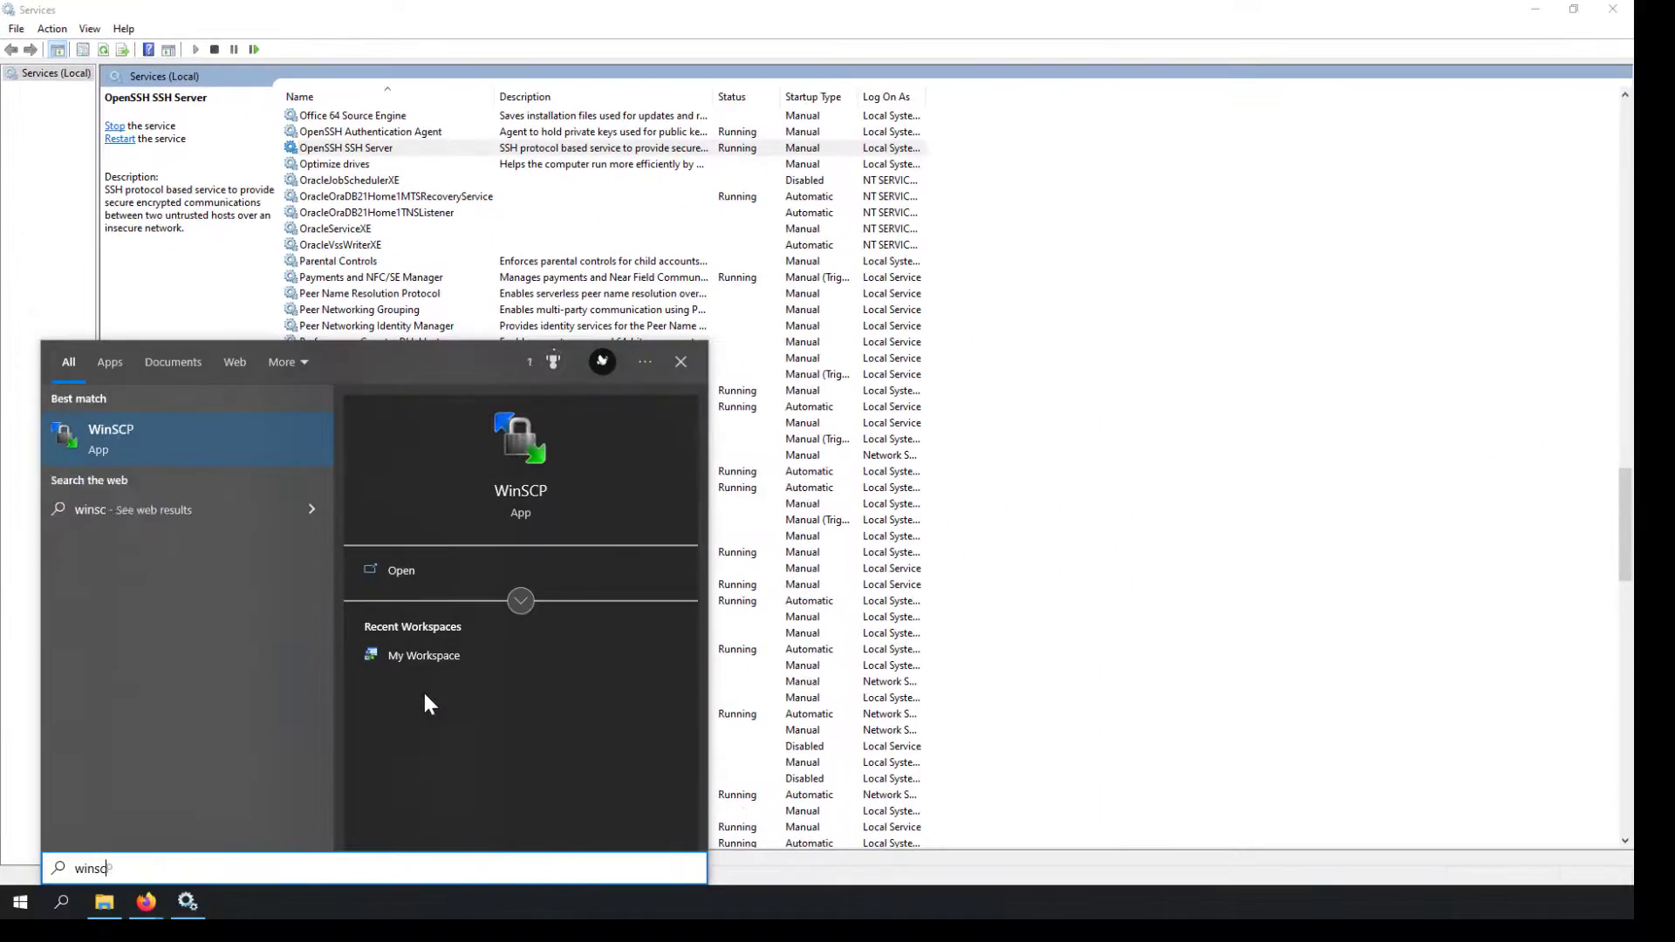
{"action": "left_click", "coordinate": [451, 568]}
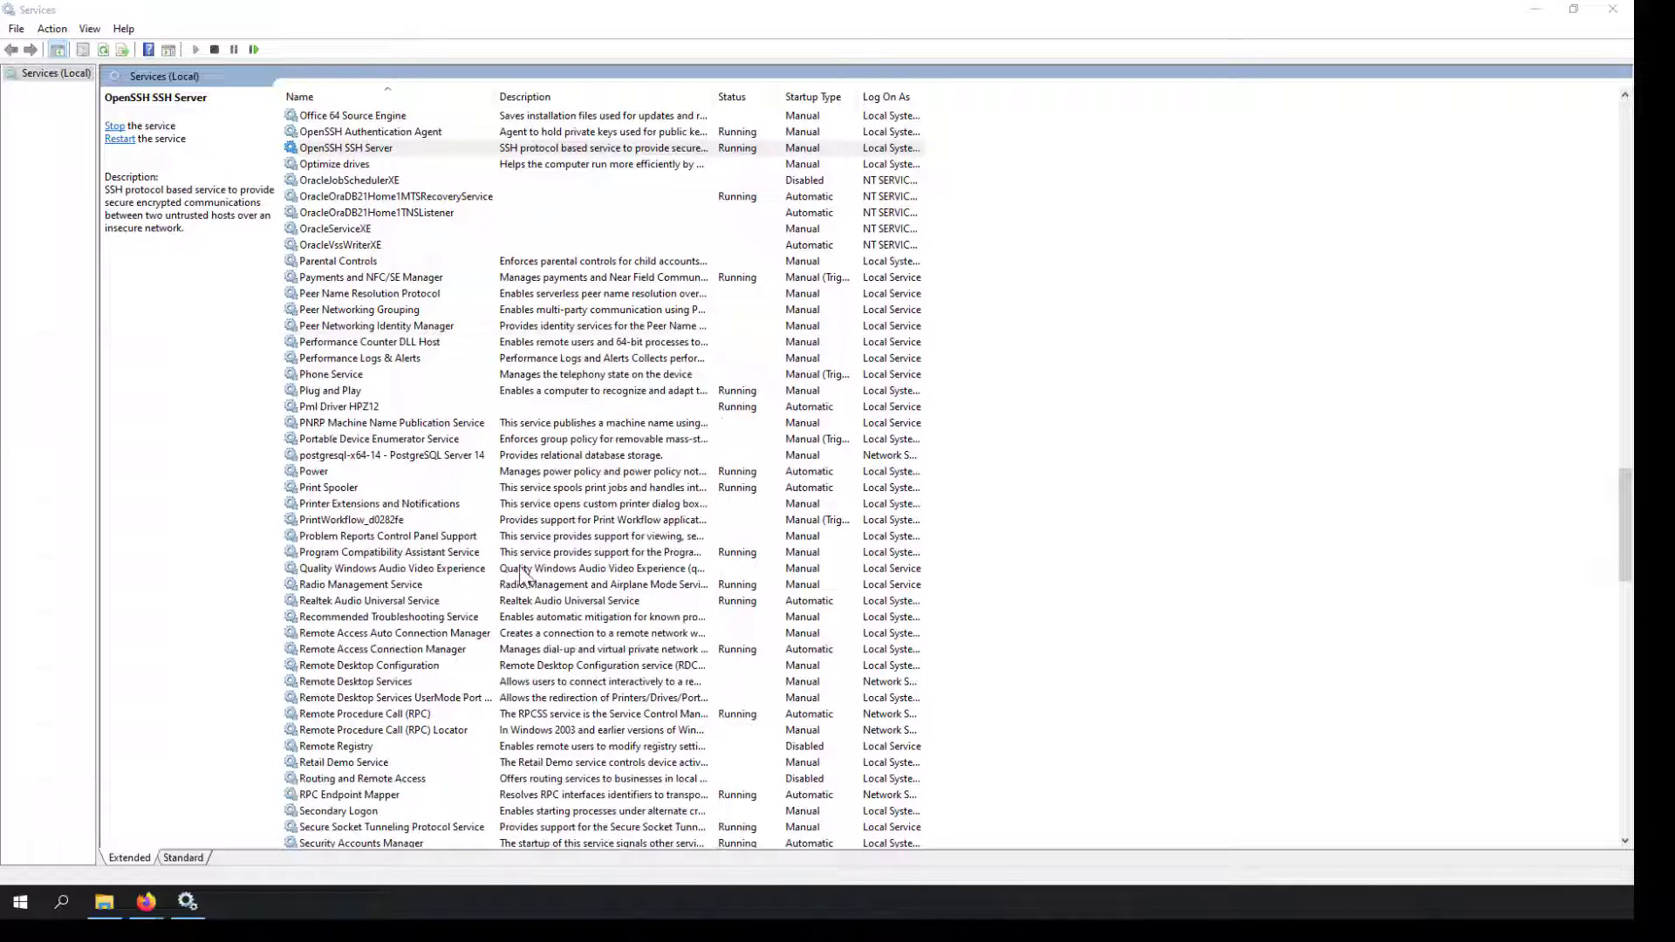
{"action": "left_click", "coordinate": [54, 52]}
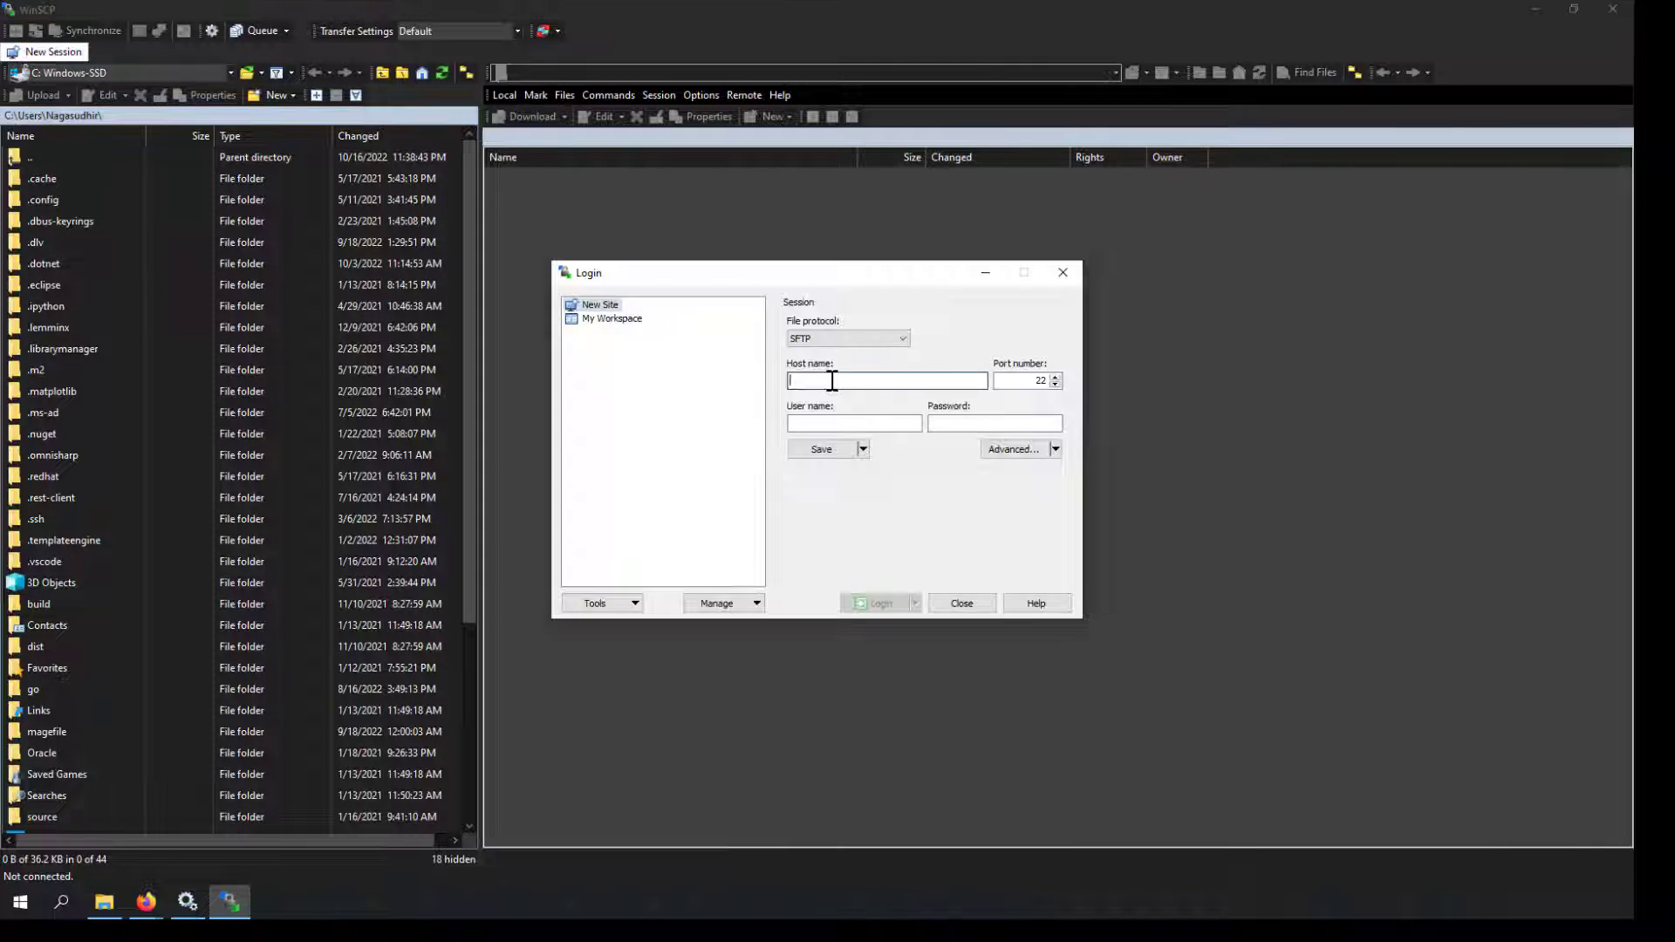
{"action": "type", "text": "localhost"}
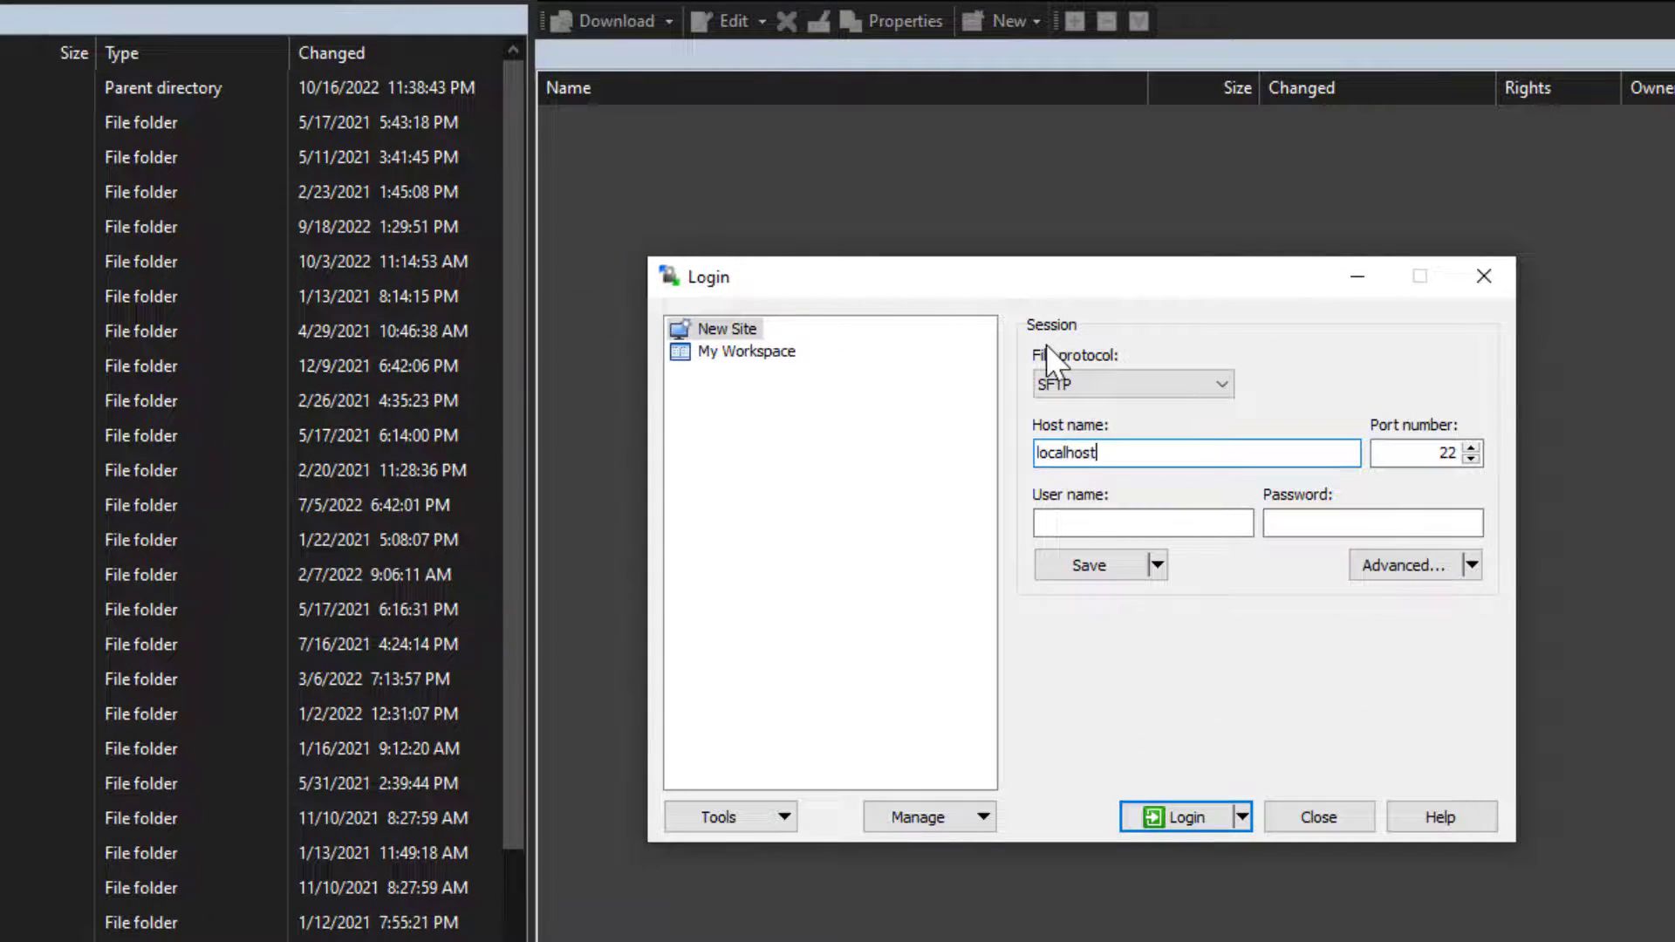
{"action": "left_click", "coordinate": [1150, 524]}
{"action": "type", "text": "N"}
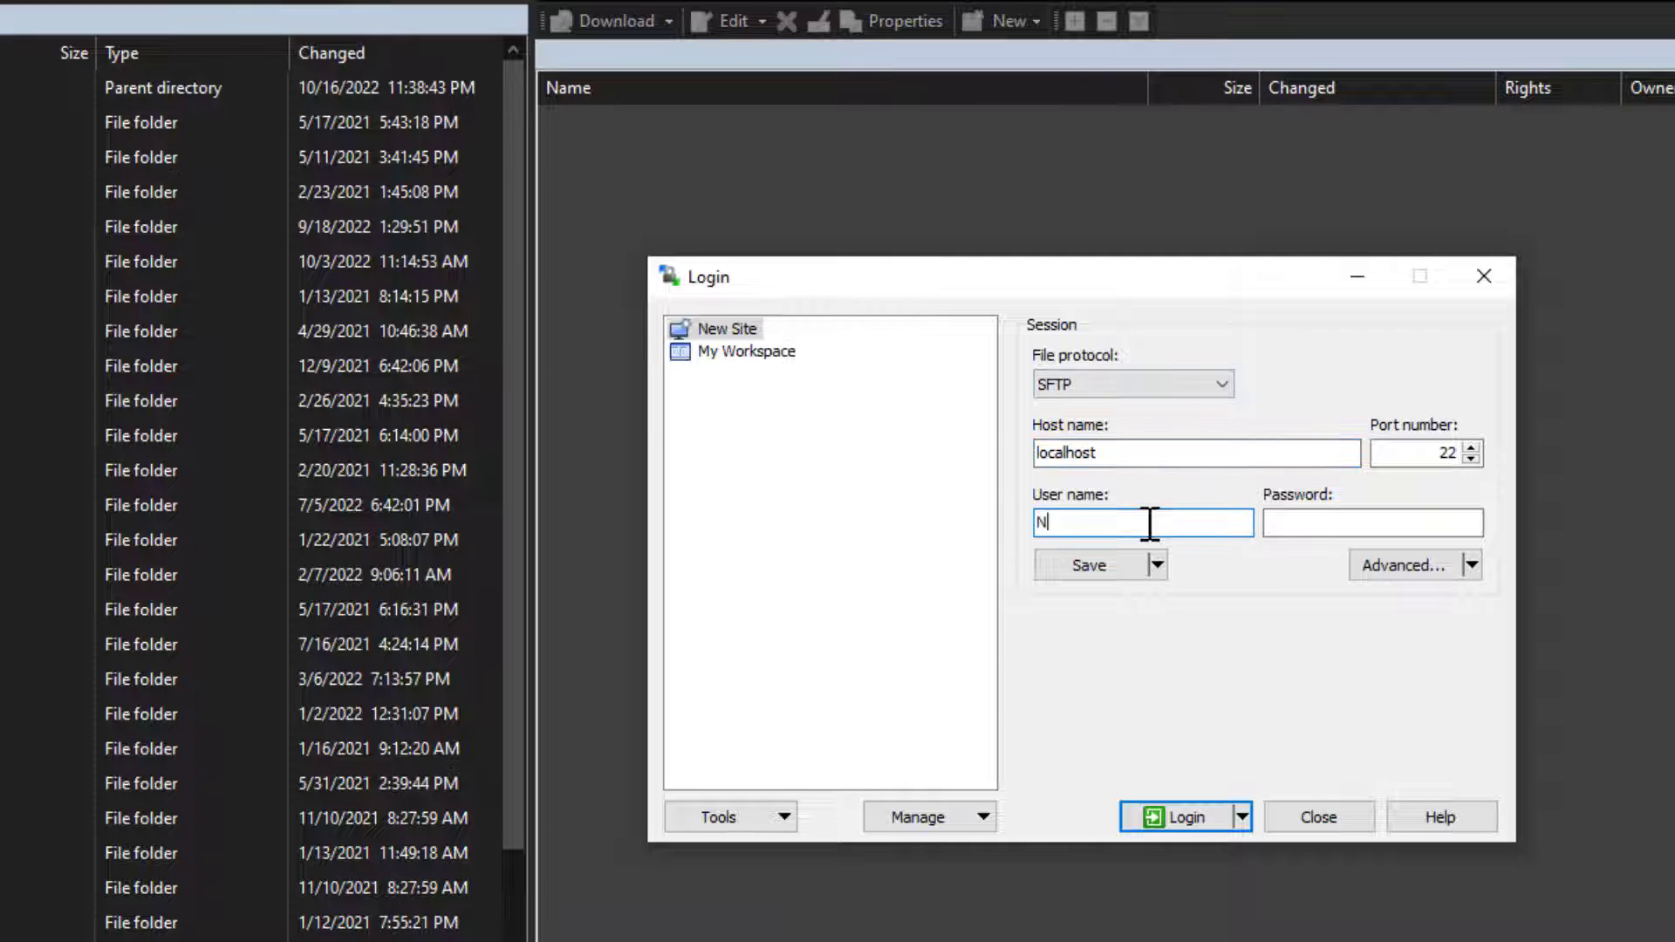
{"action": "type", "text": "agasuhd"}
{"action": "type", "text": "hgi"}
Select id_rsa.ppk as the private key file in the session's SSH authentication settings and log in
{"action": "left_click", "coordinate": [1421, 578]}
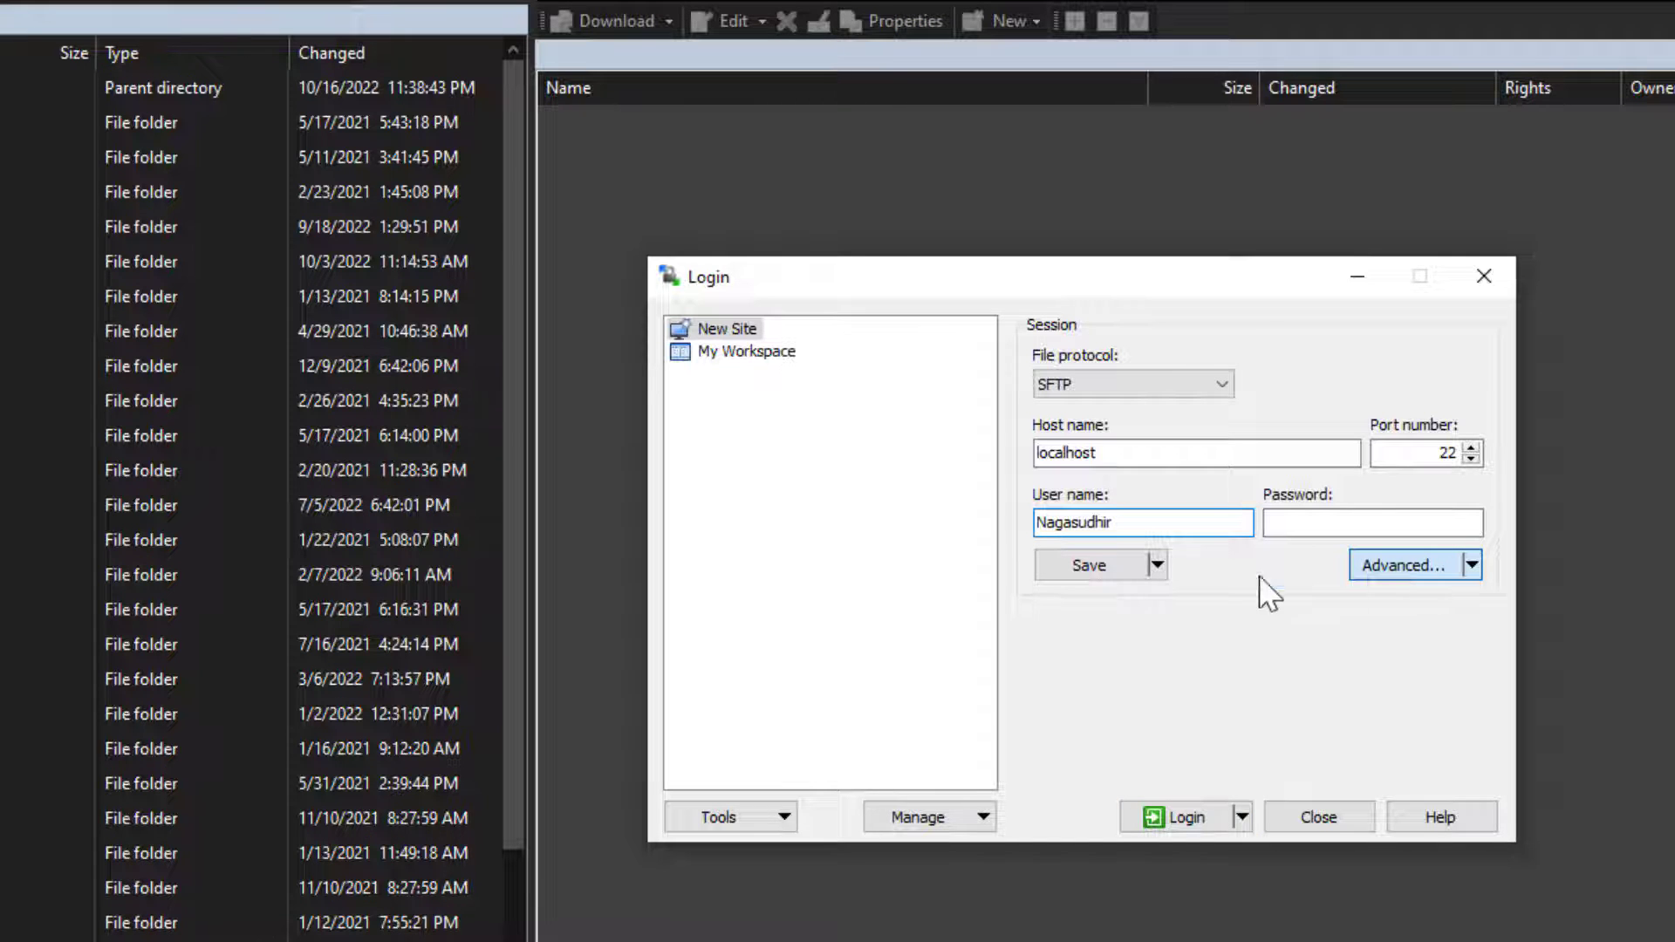
{"action": "left_click", "coordinate": [788, 541]}
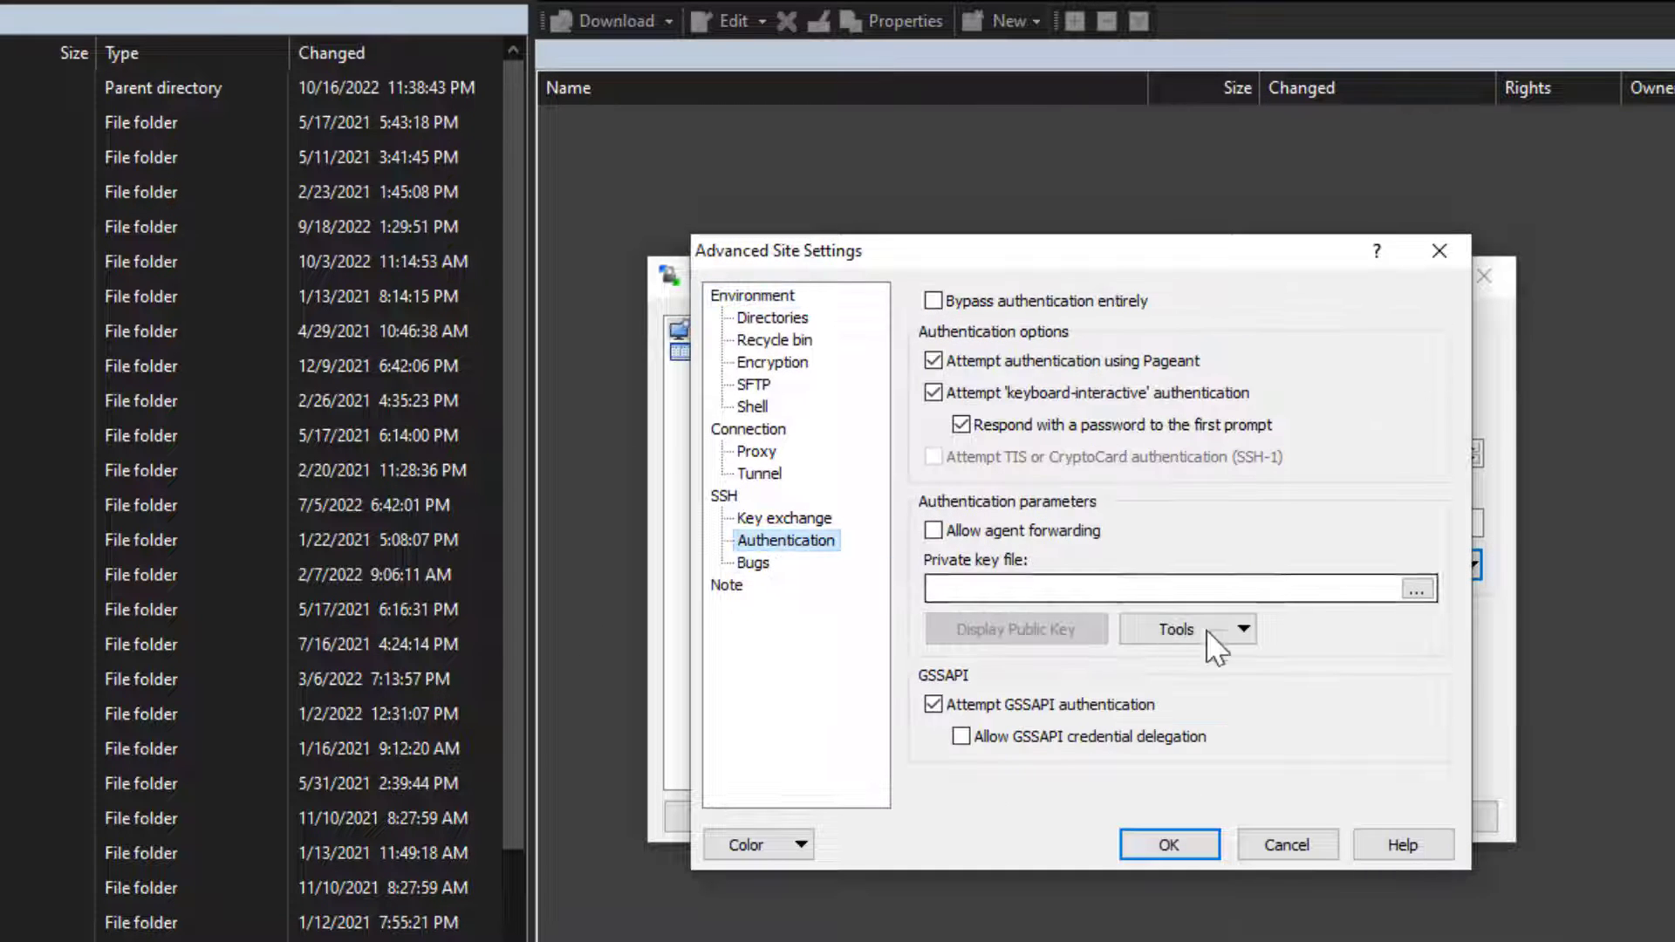
{"action": "left_click", "coordinate": [1414, 590]}
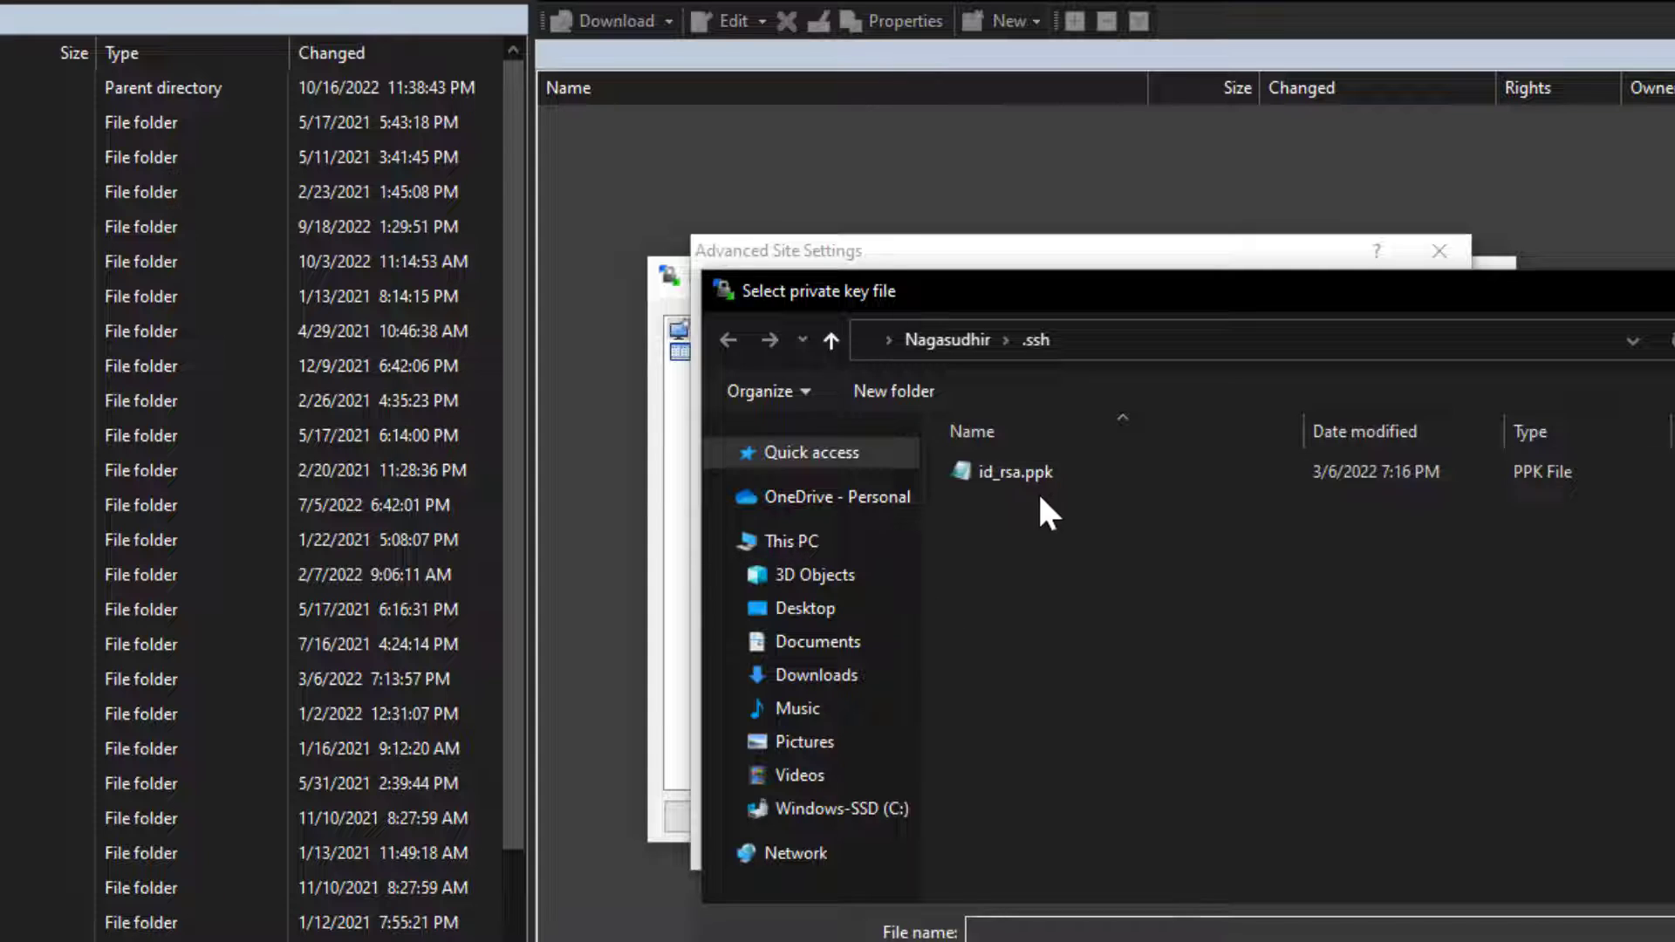
{"action": "double_click", "coordinate": [1049, 478]}
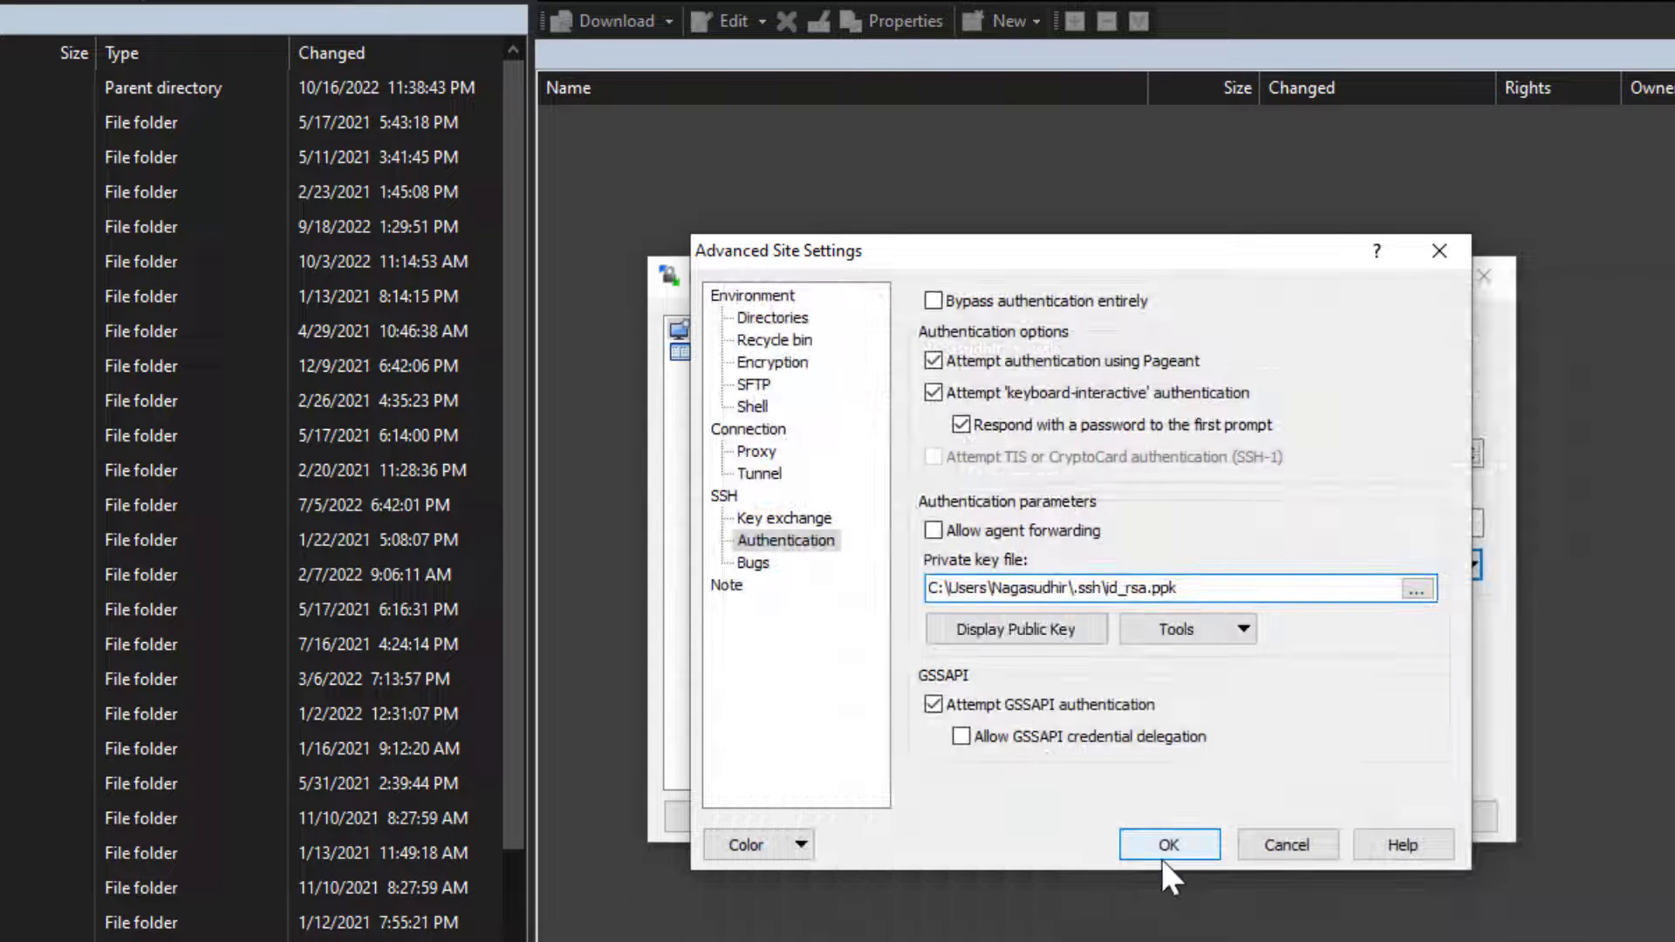
{"action": "left_click", "coordinate": [1168, 844]}
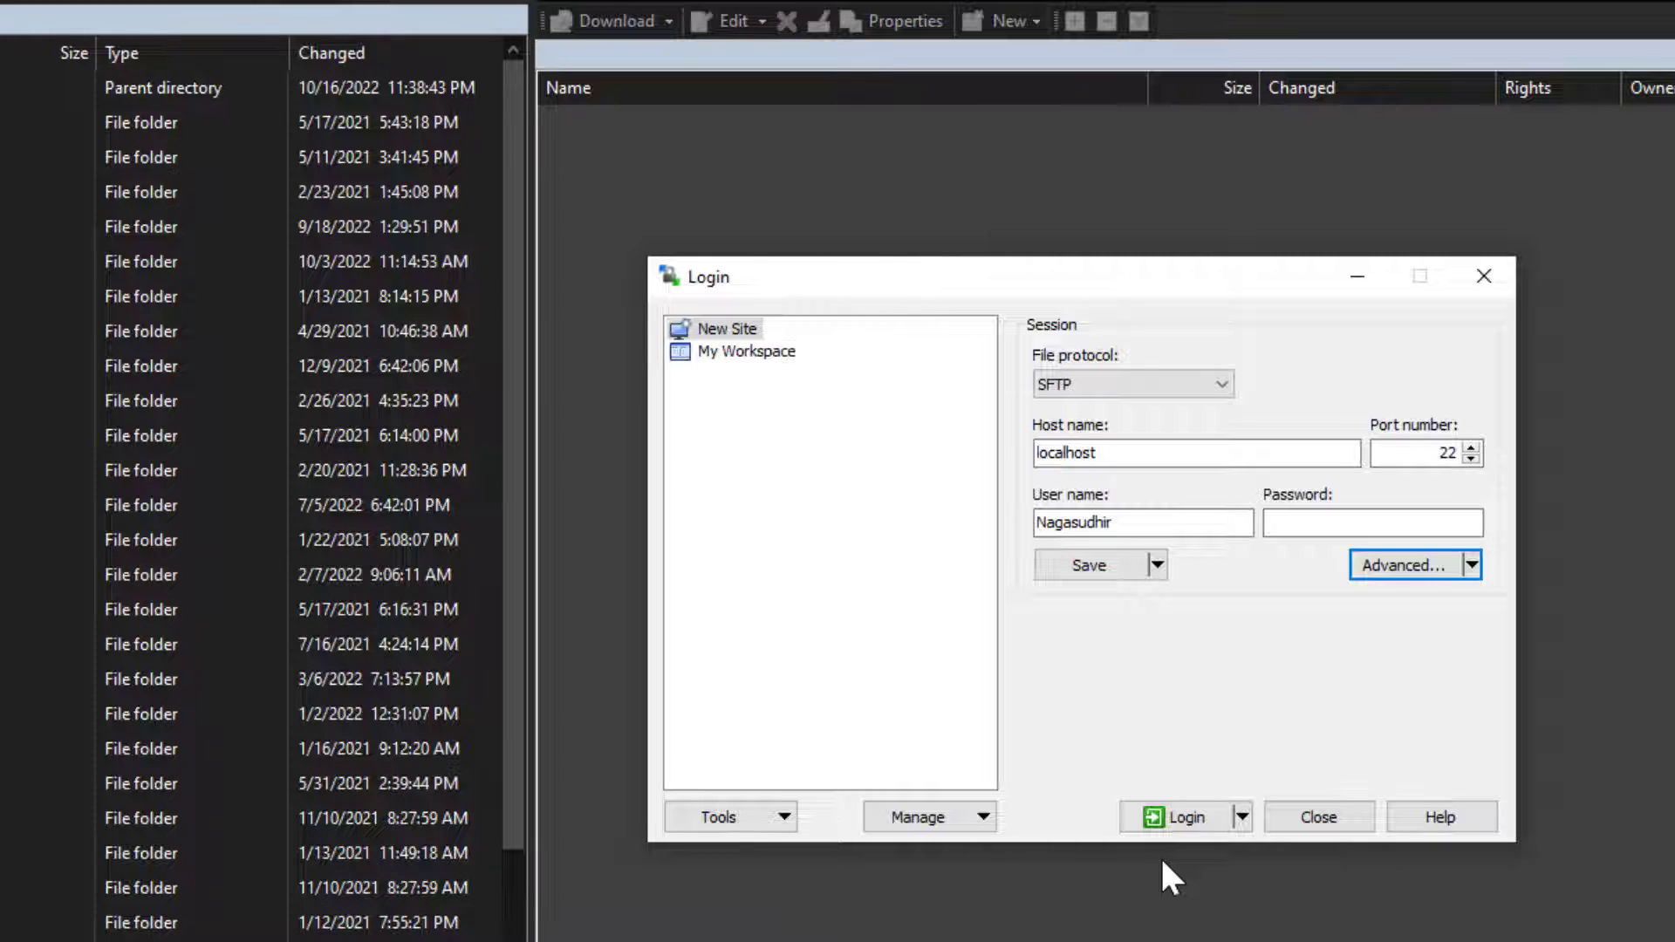
{"action": "left_click", "coordinate": [1177, 825]}
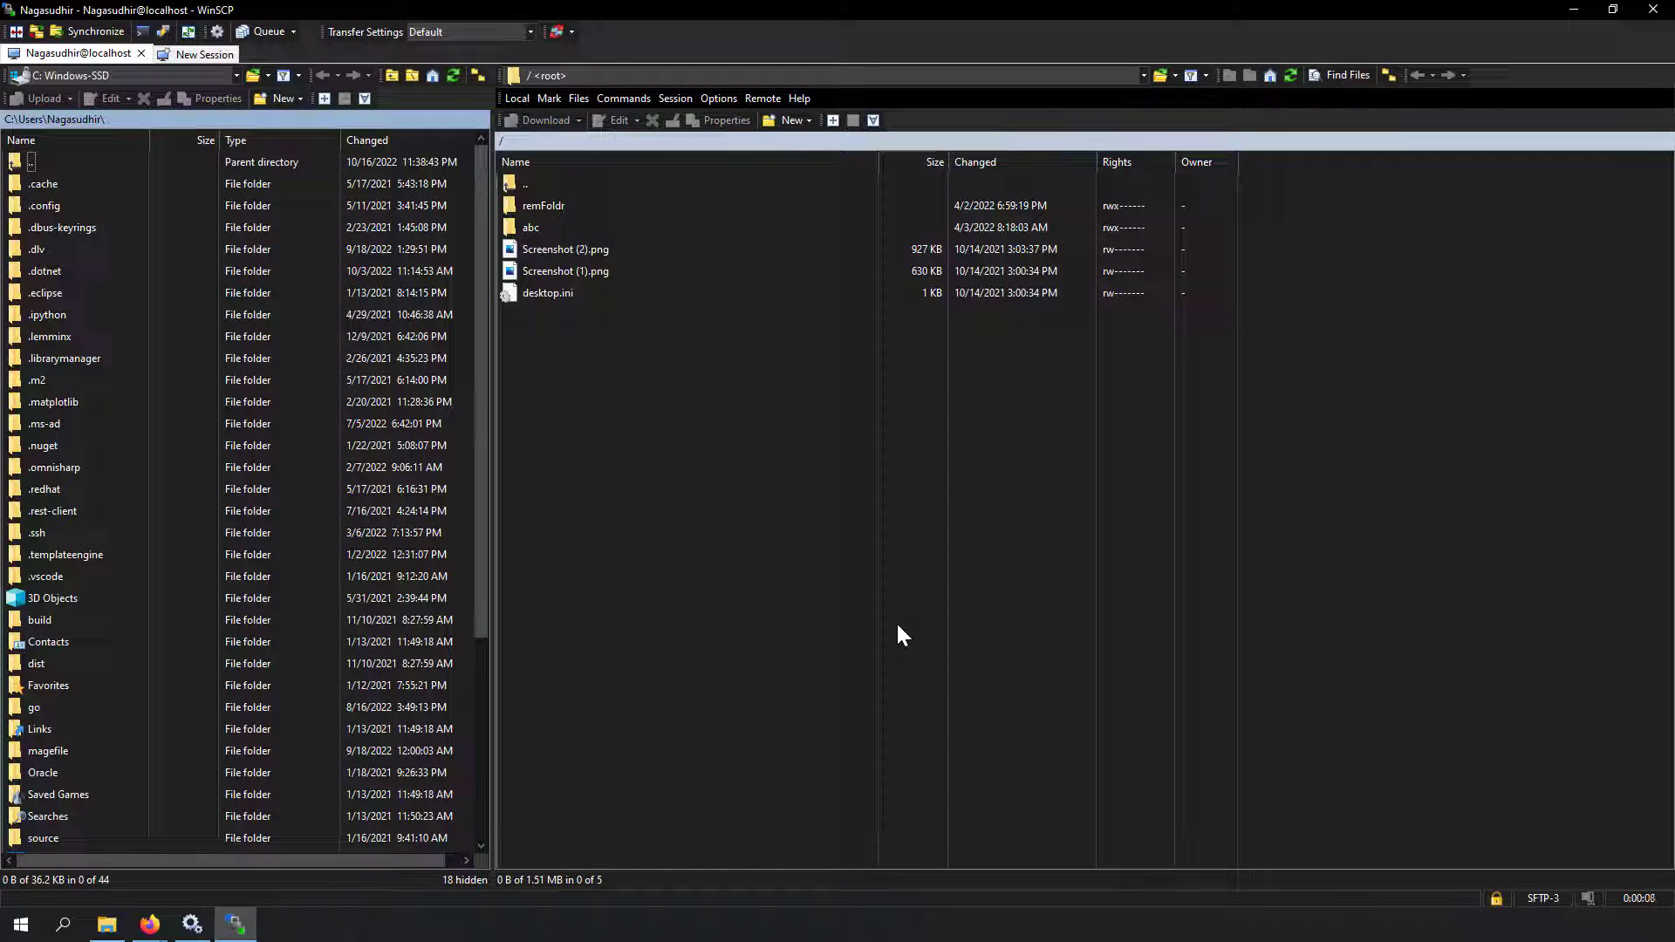
Open Event Viewer and display the OpenSSH Operational log under Applications and Services Logs
{"action": "left_click", "coordinate": [21, 927]}
{"action": "type", "text": "eve"}
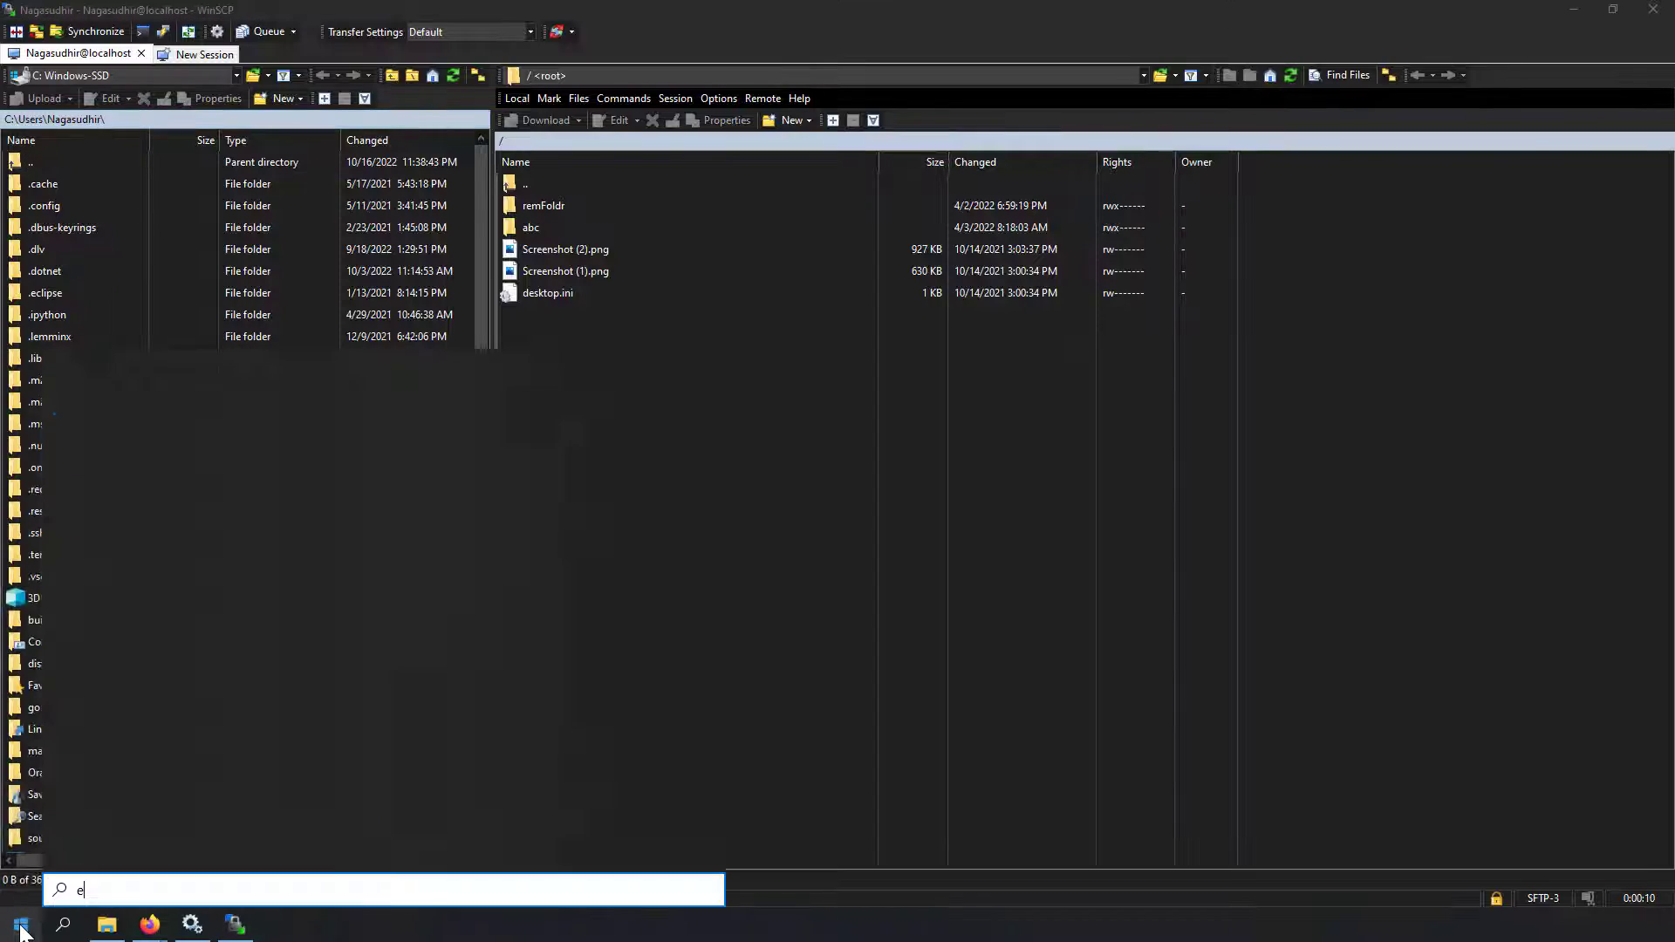
{"action": "left_click", "coordinate": [196, 436]}
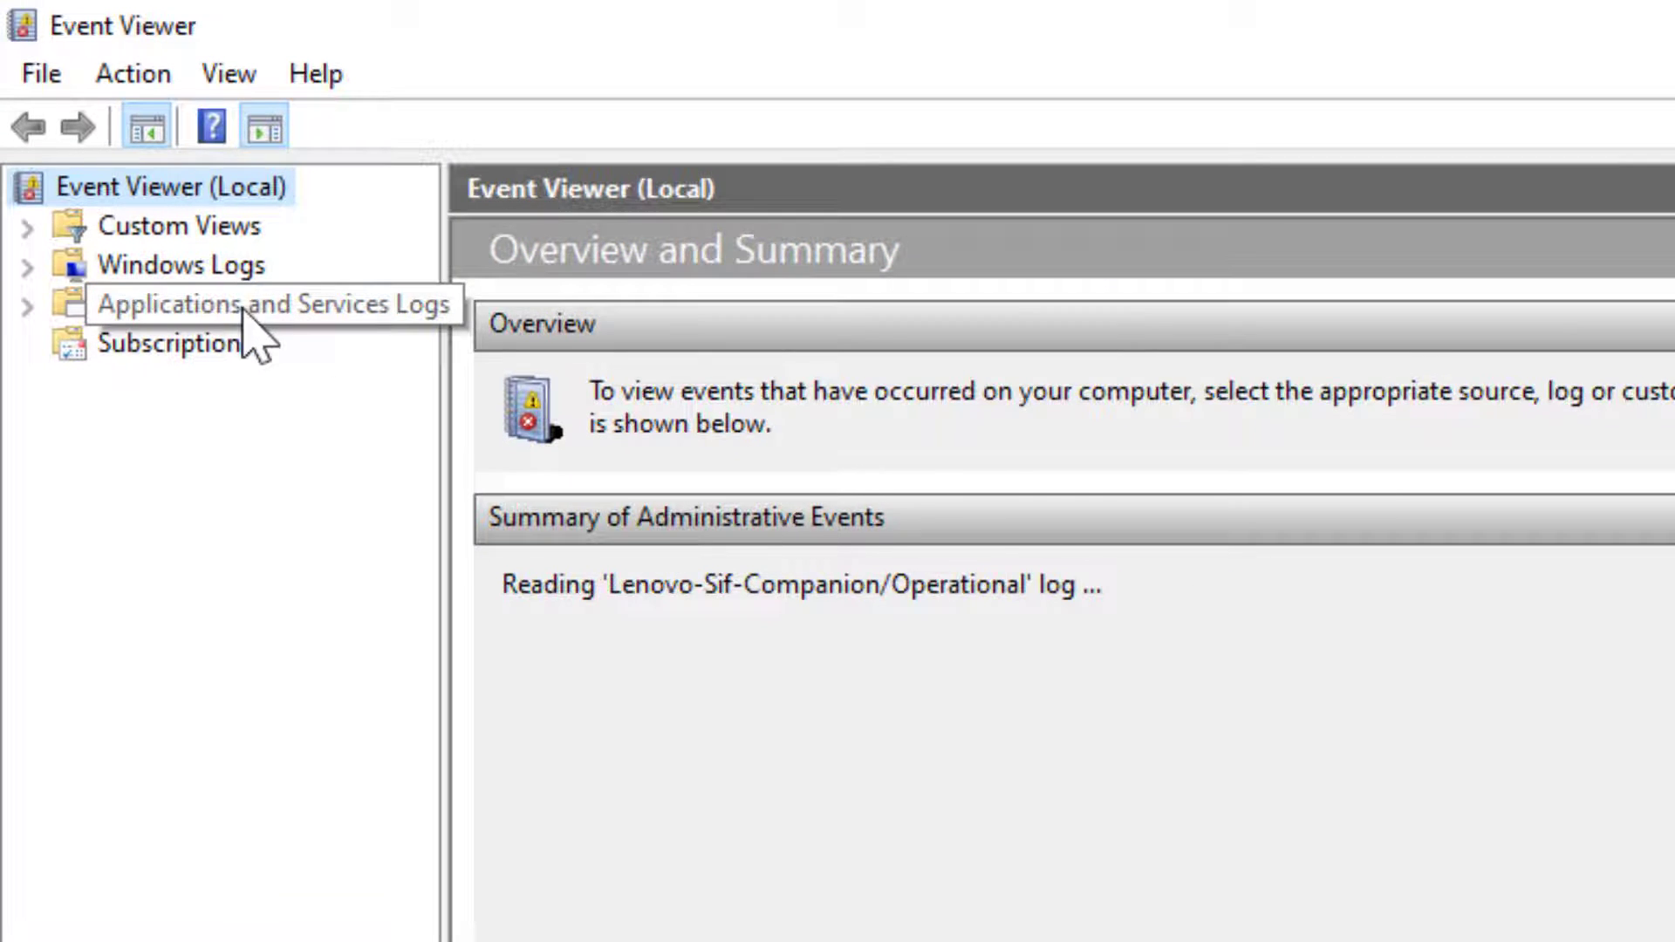
{"action": "left_click", "coordinate": [247, 307]}
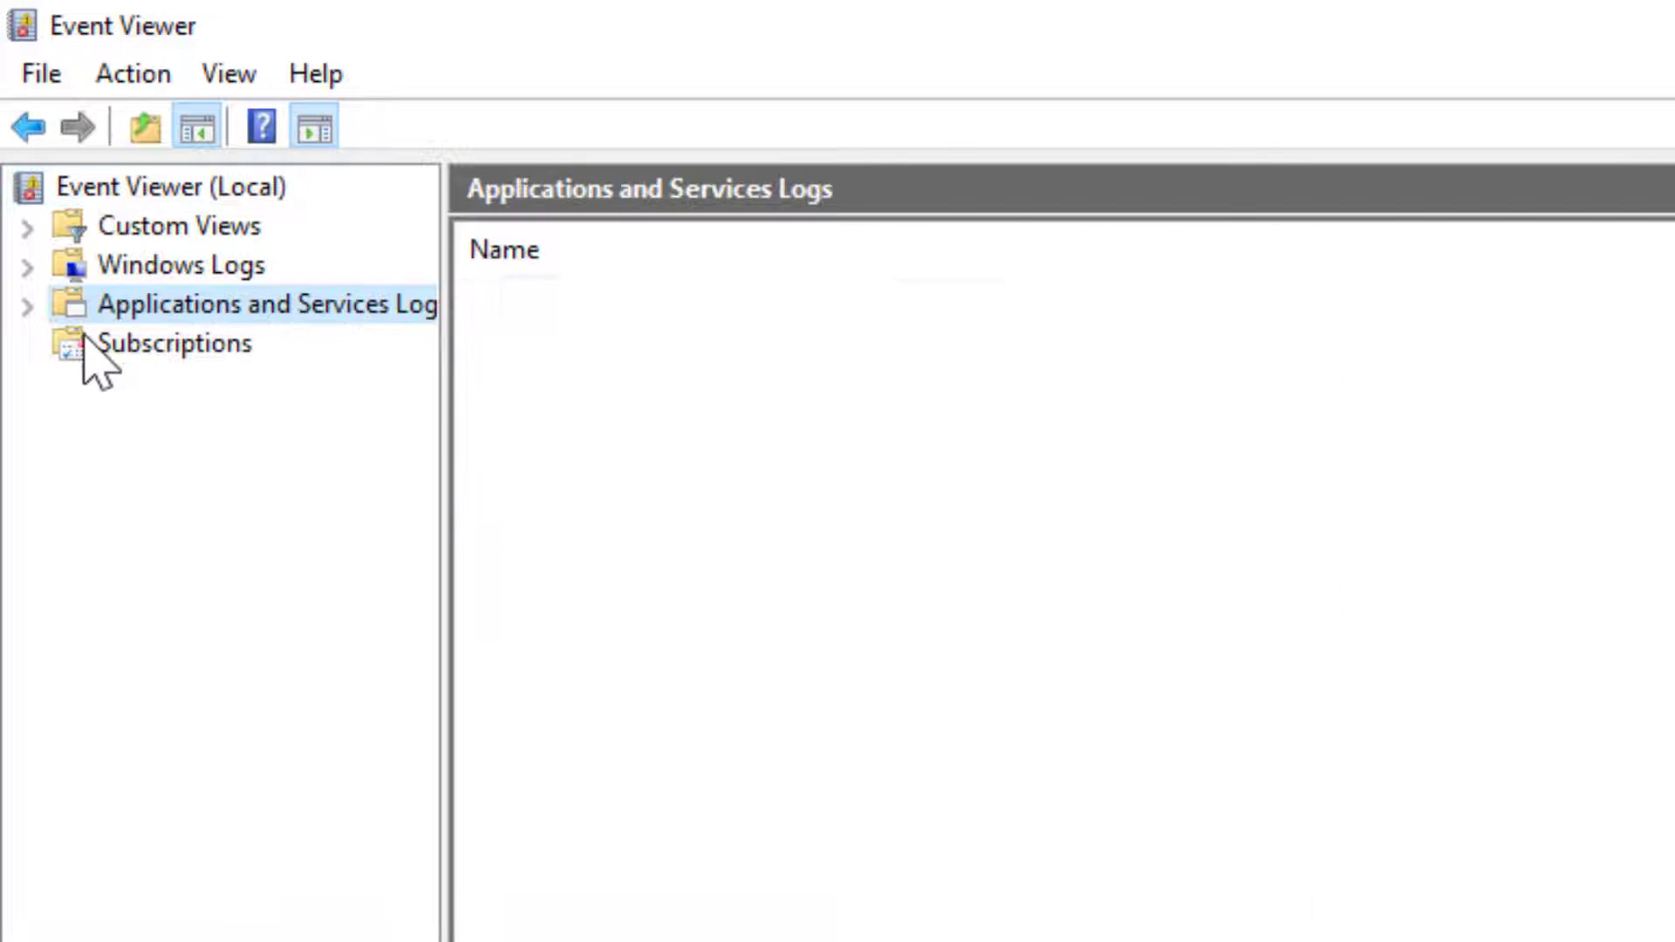
{"action": "left_click", "coordinate": [27, 305]}
{"action": "left_click", "coordinate": [202, 576]}
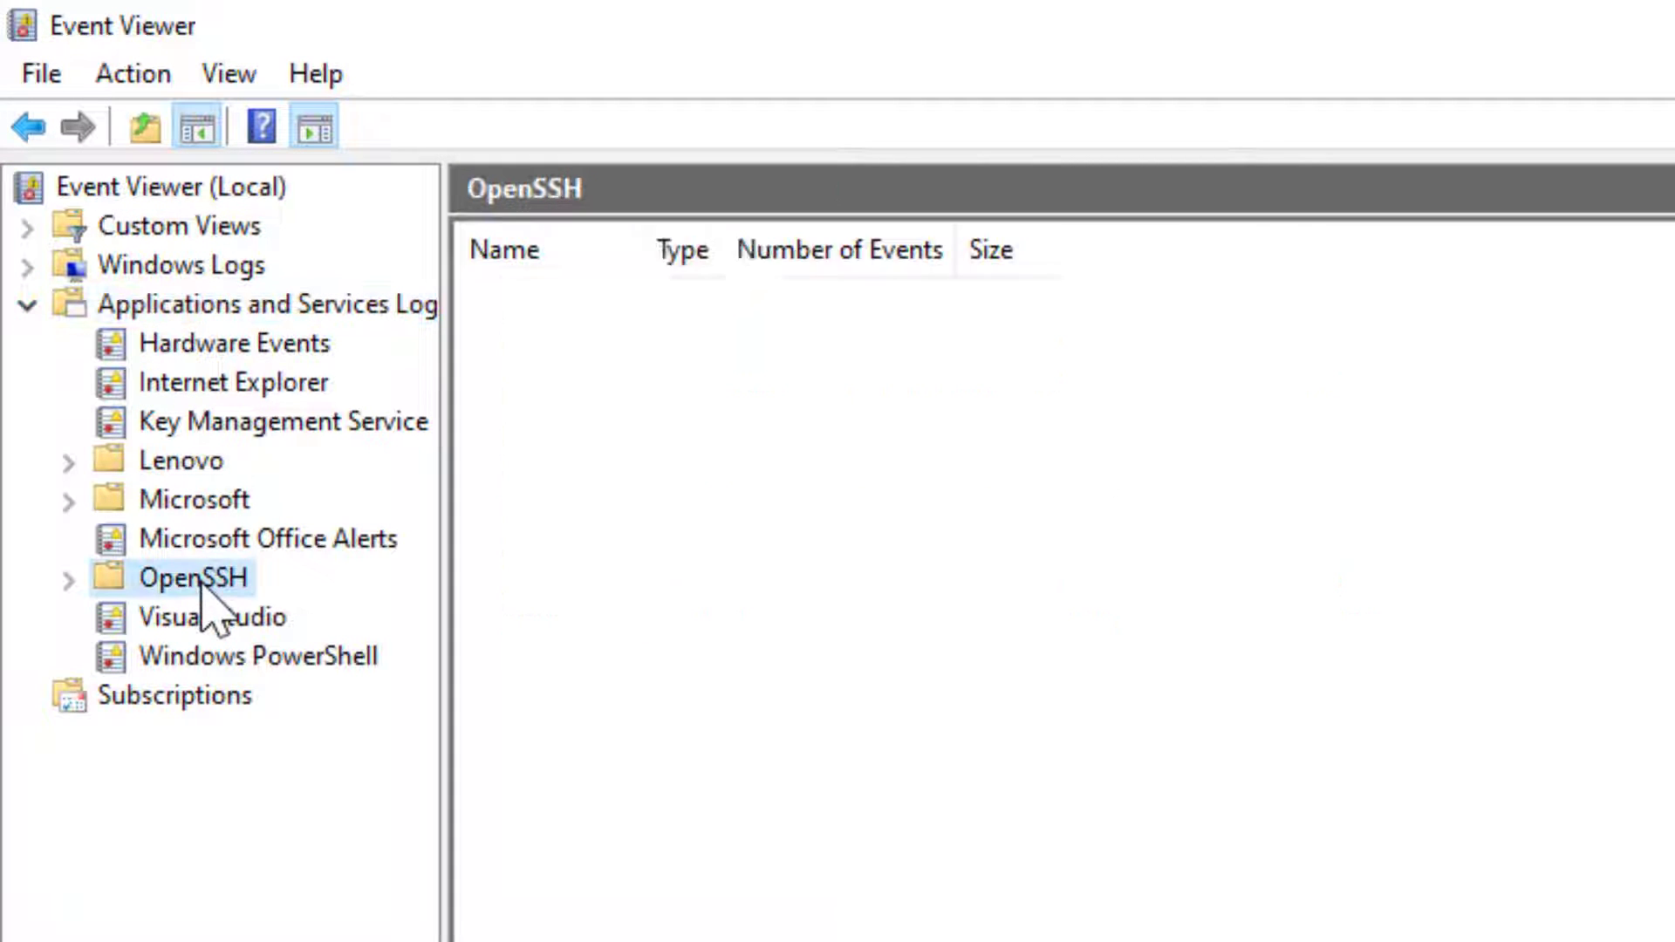
{"action": "left_click", "coordinate": [69, 580]}
{"action": "left_click", "coordinate": [279, 679]}
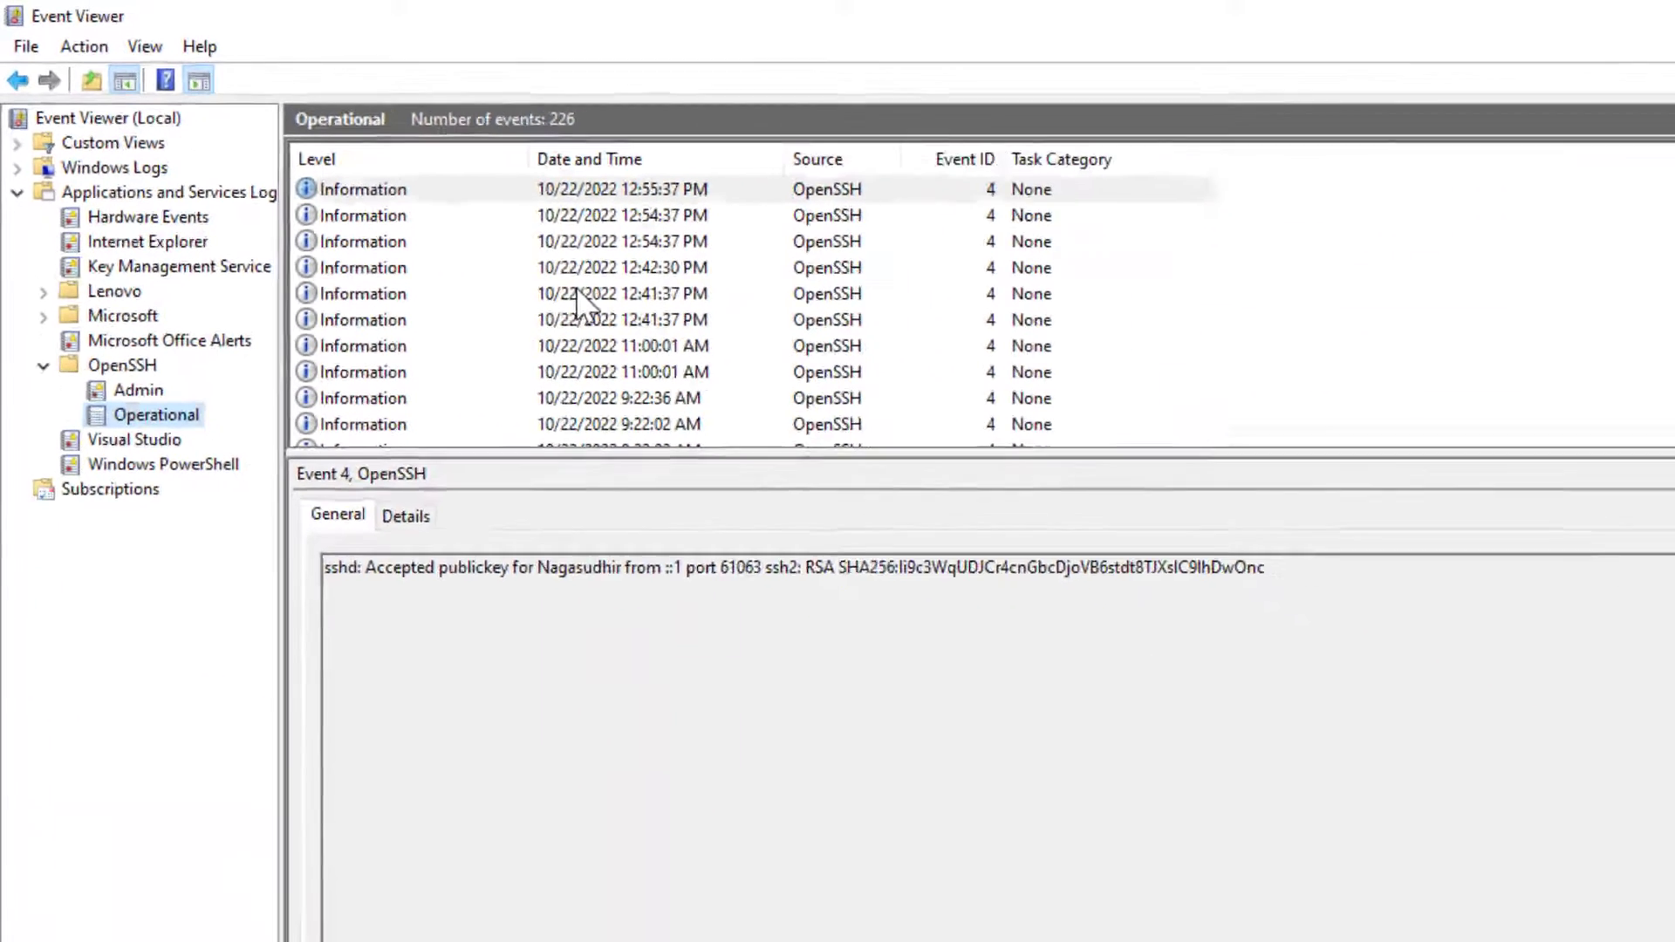
Examine the messages of several recent and older sshd events in the Operational log
{"action": "left_click", "coordinate": [537, 275]}
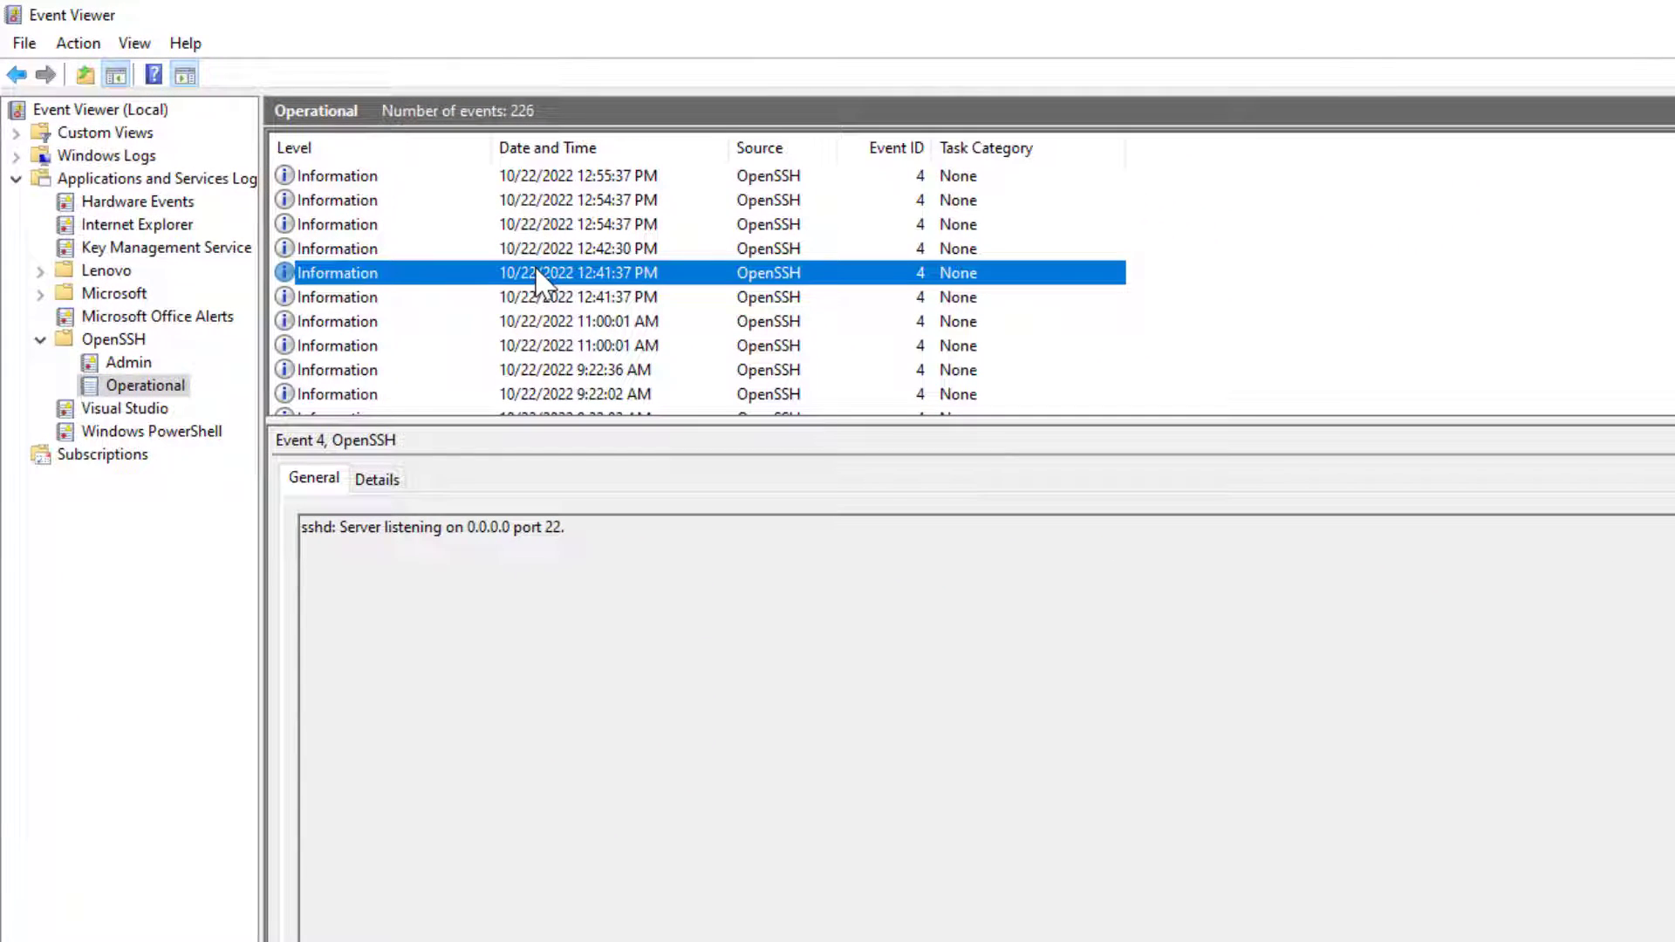
{"action": "left_click", "coordinate": [643, 175]}
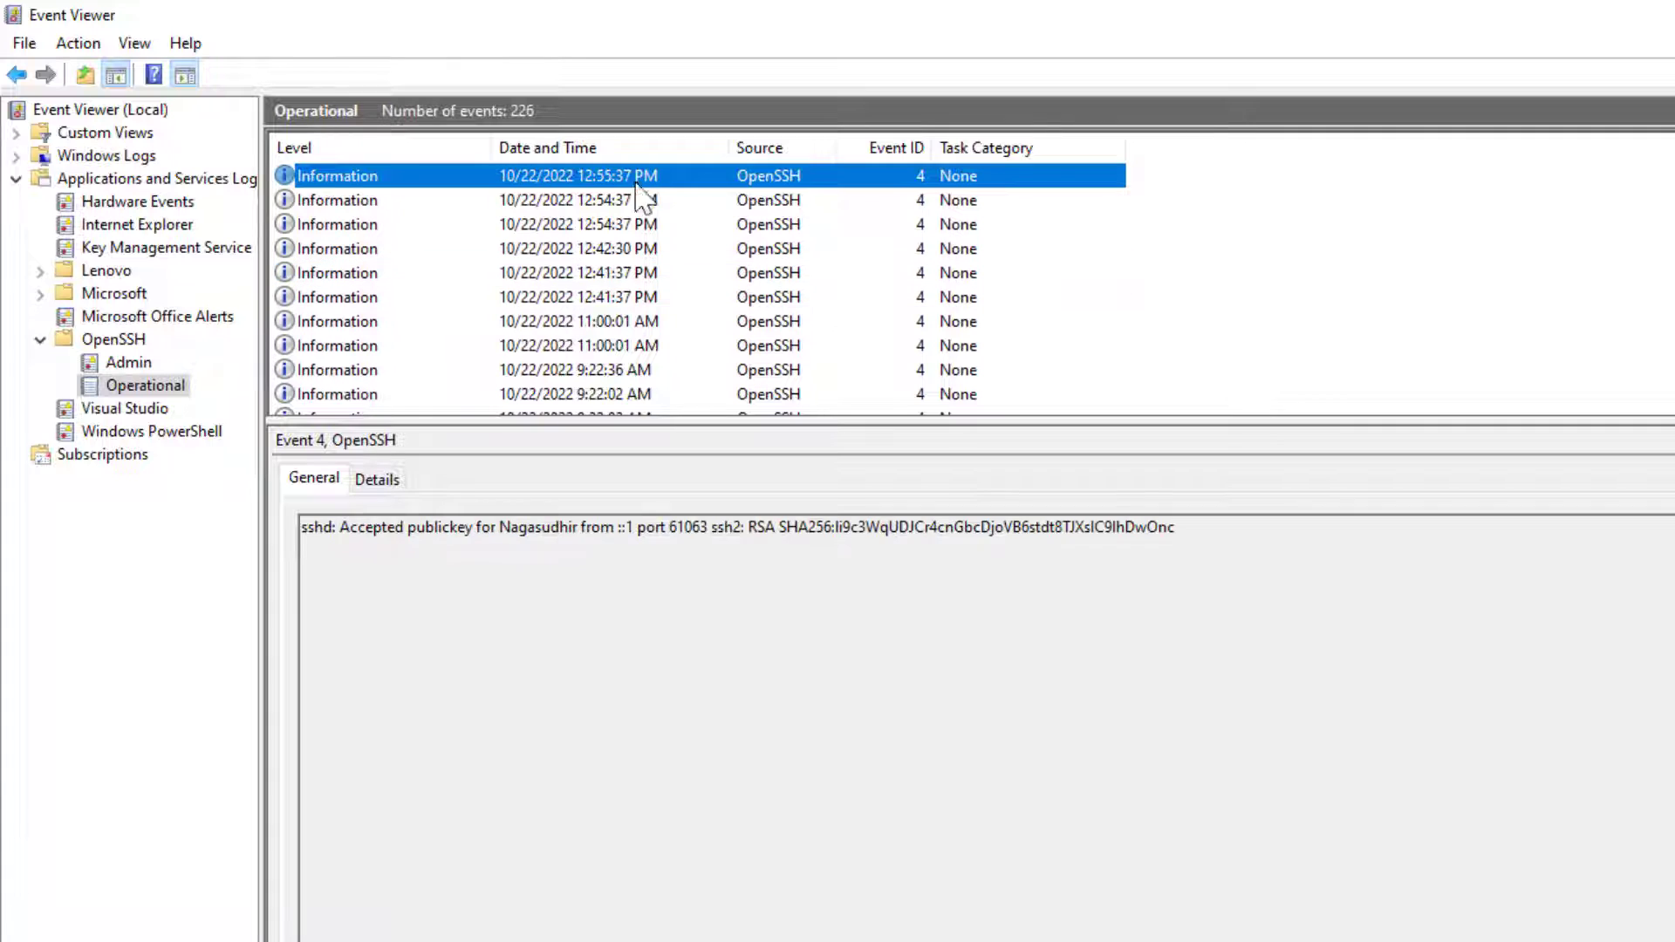
{"action": "left_click", "coordinate": [390, 536]}
{"action": "left_click_drag", "start_coordinate": [390, 537], "coordinate": [829, 537]}
{"action": "left_click", "coordinate": [591, 201]}
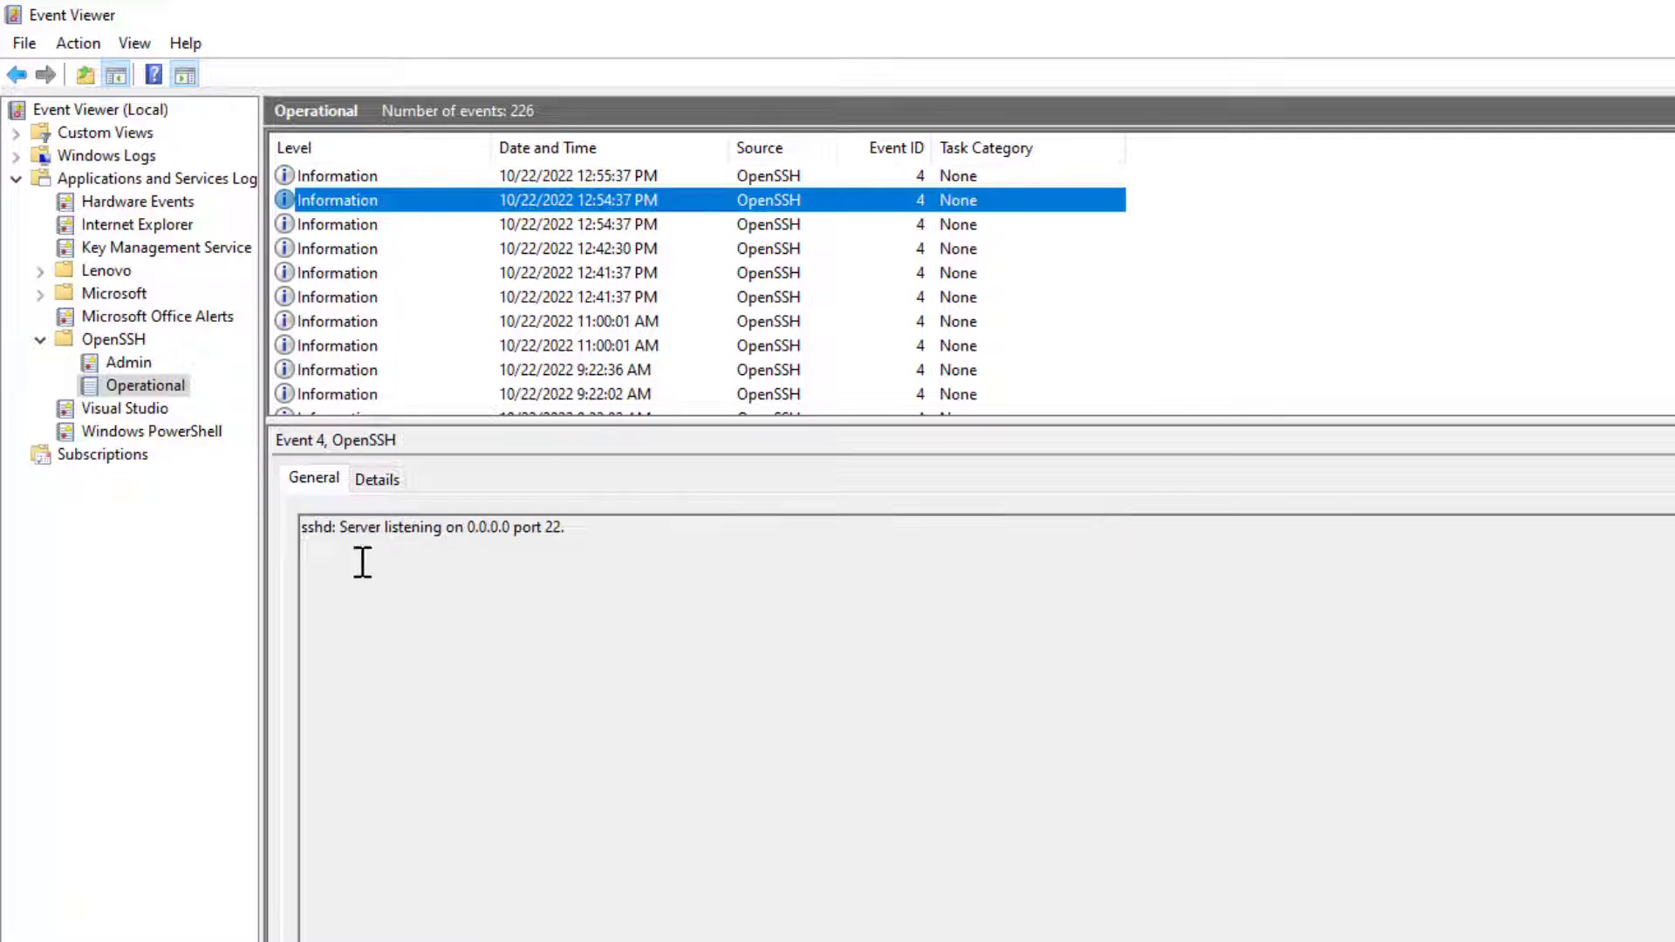
{"action": "left_click_drag", "start_coordinate": [331, 536], "coordinate": [568, 538]}
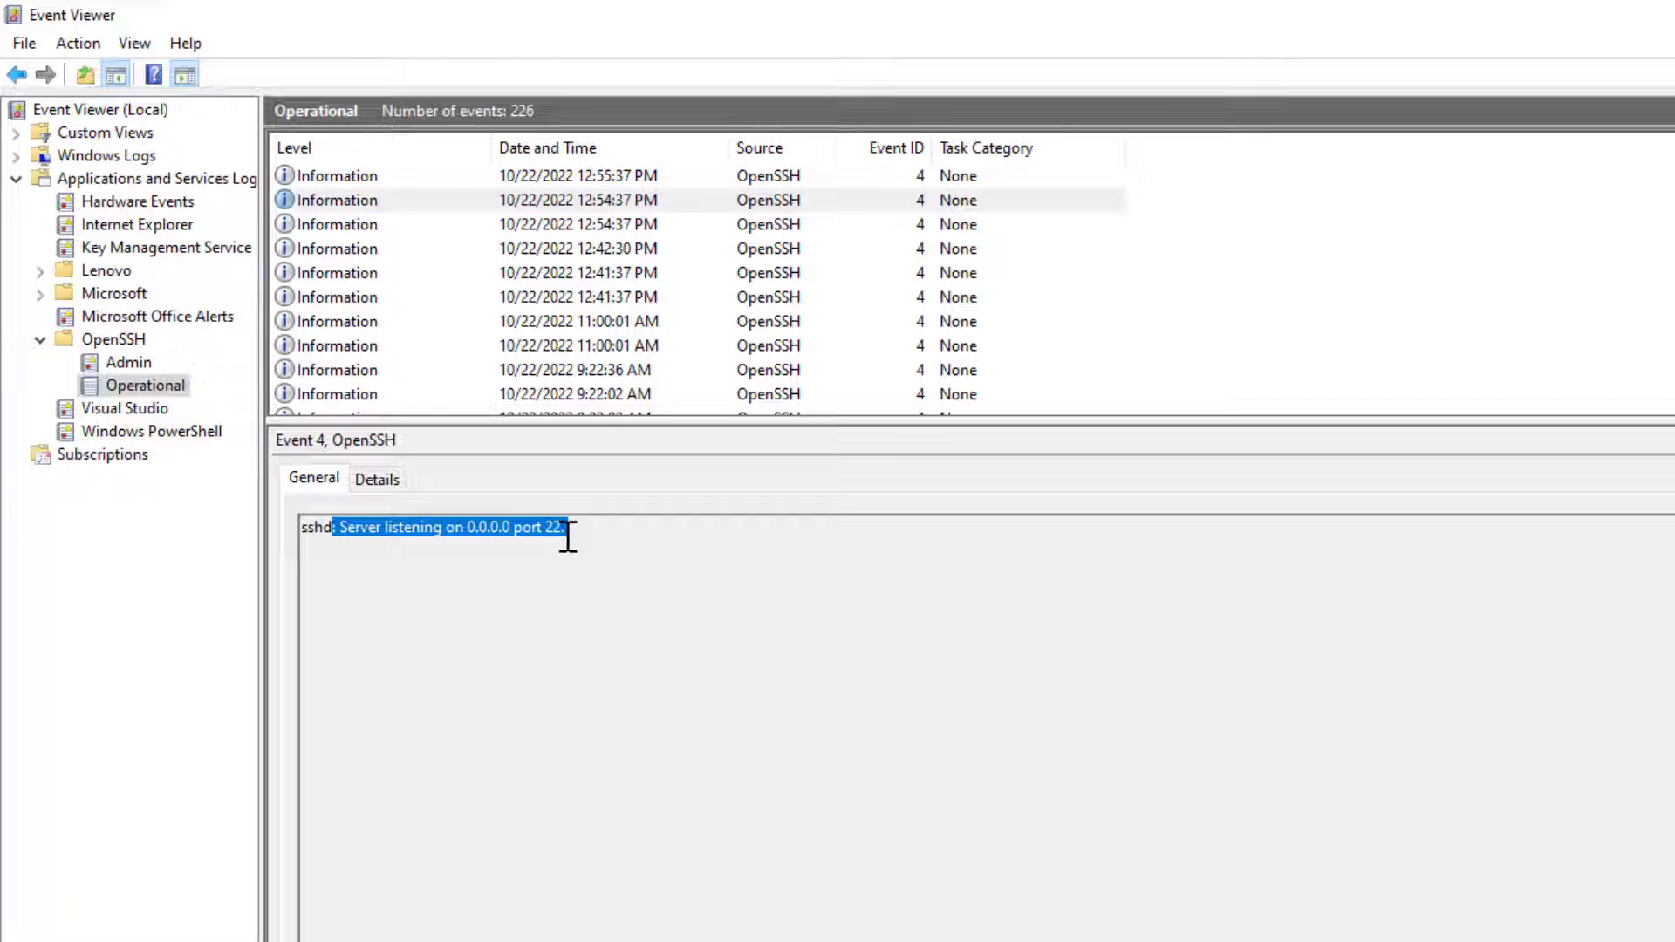
{"action": "left_click", "coordinate": [463, 297]}
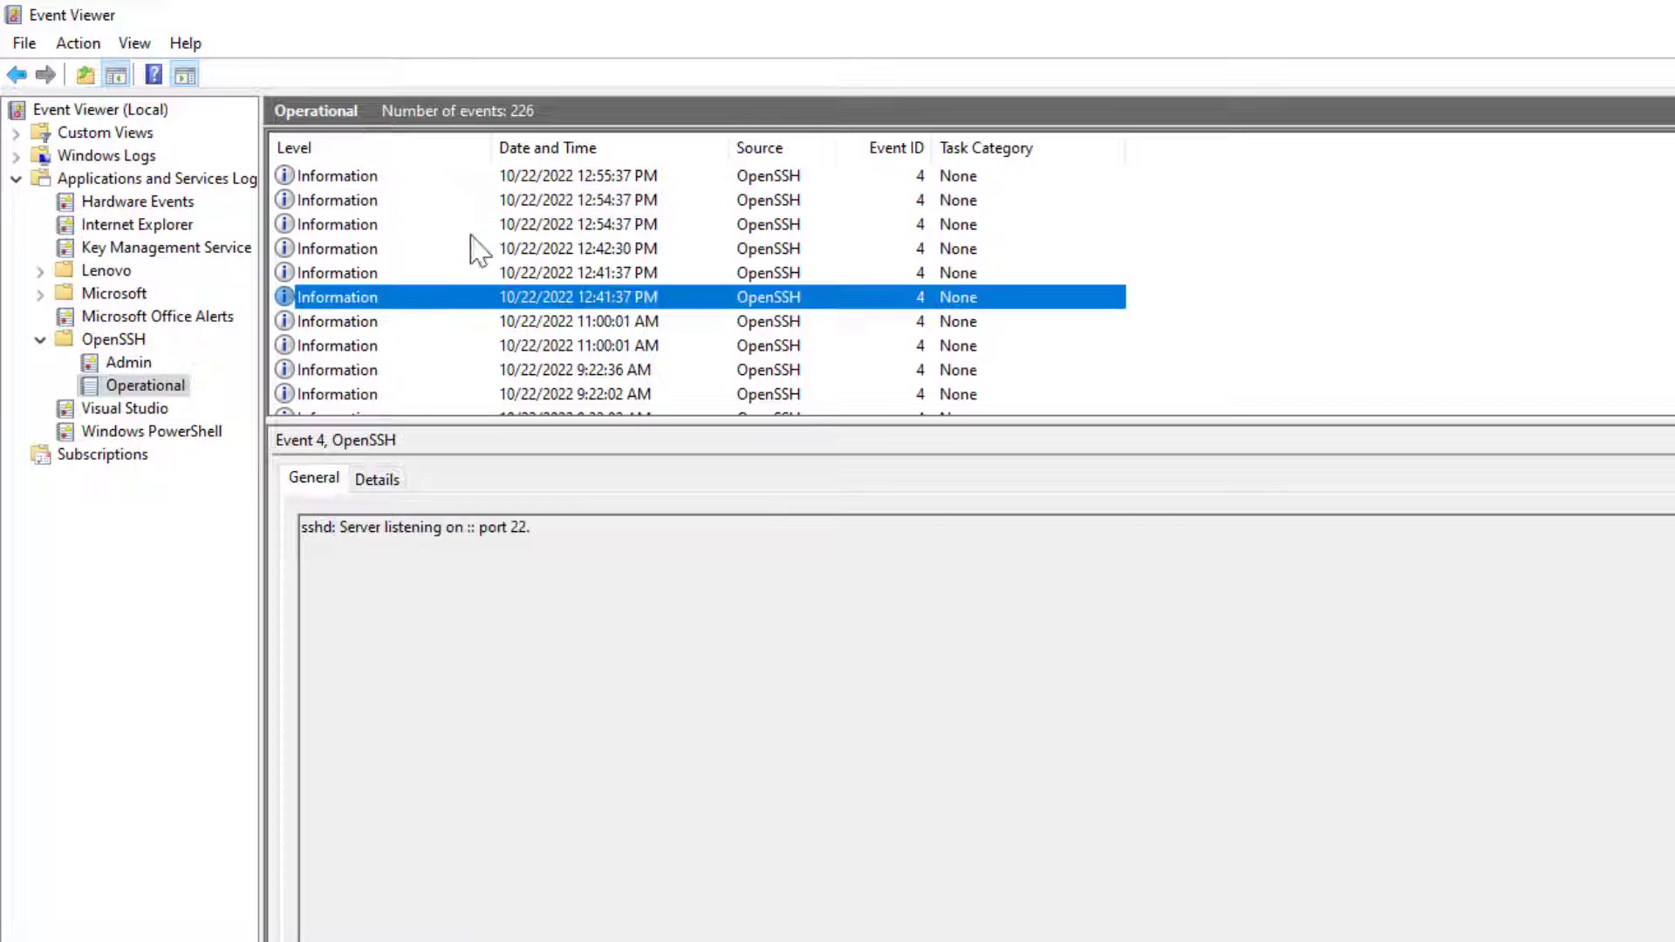
{"action": "left_click", "coordinate": [517, 187]}
{"action": "left_click", "coordinate": [516, 201]}
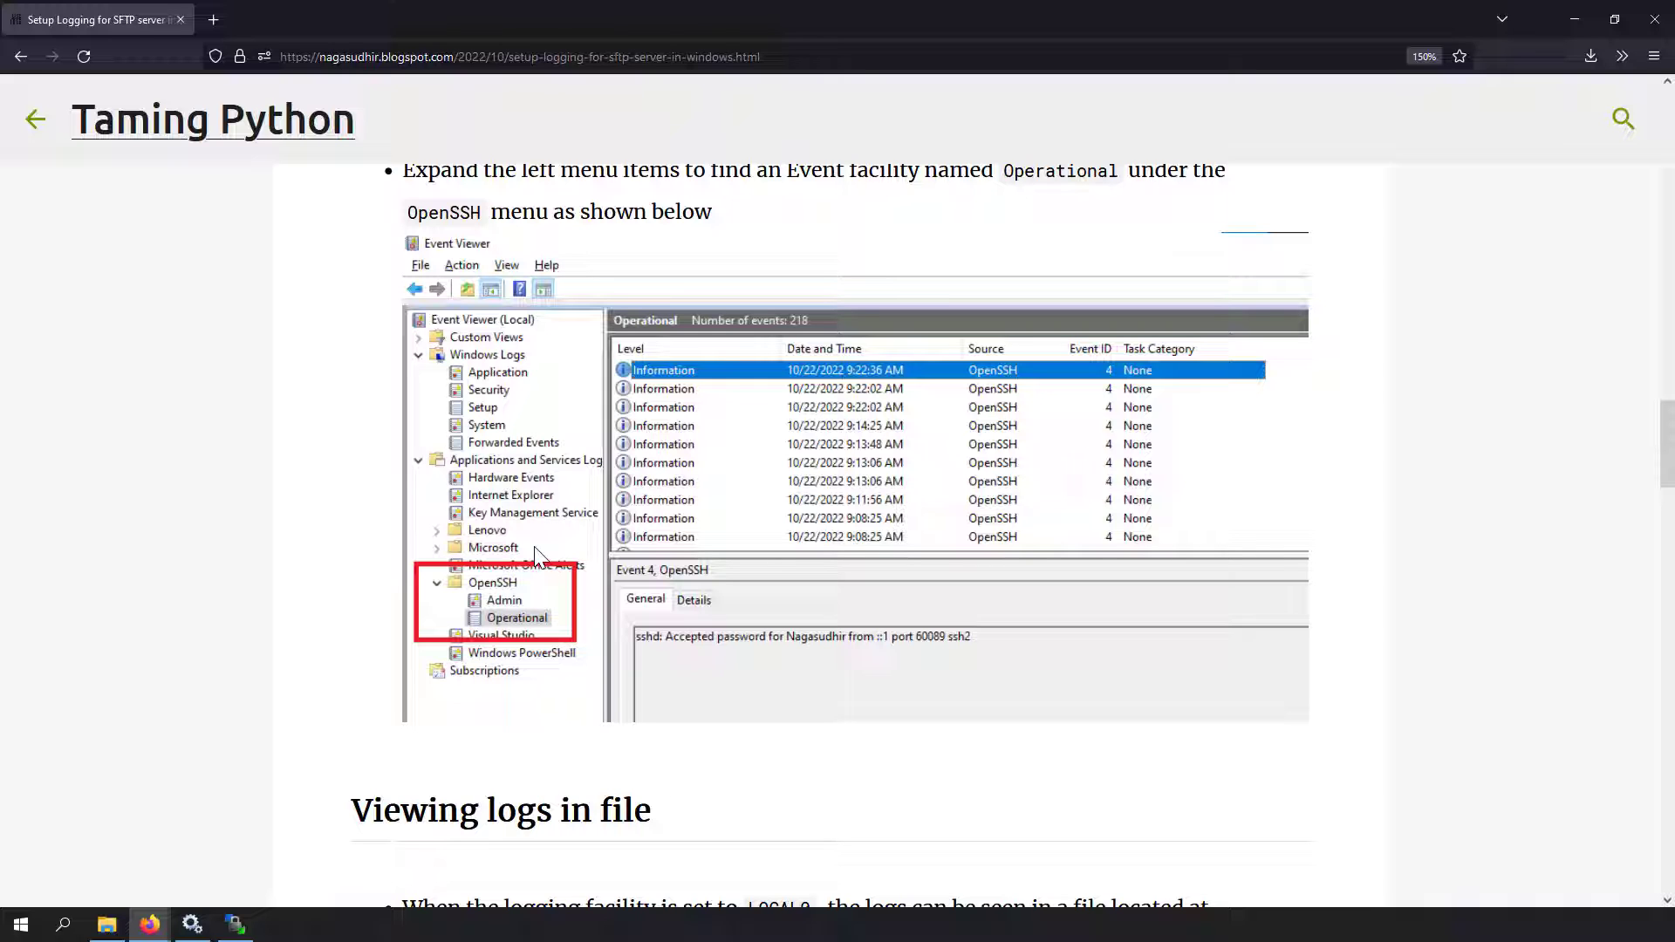
In Notepad, set SyslogFacility to LOCAL0 in the sshd_config file, then save and close the file
{"action": "scroll", "coordinate": [537, 555], "scroll_direction": "down", "scroll_amount": 5}
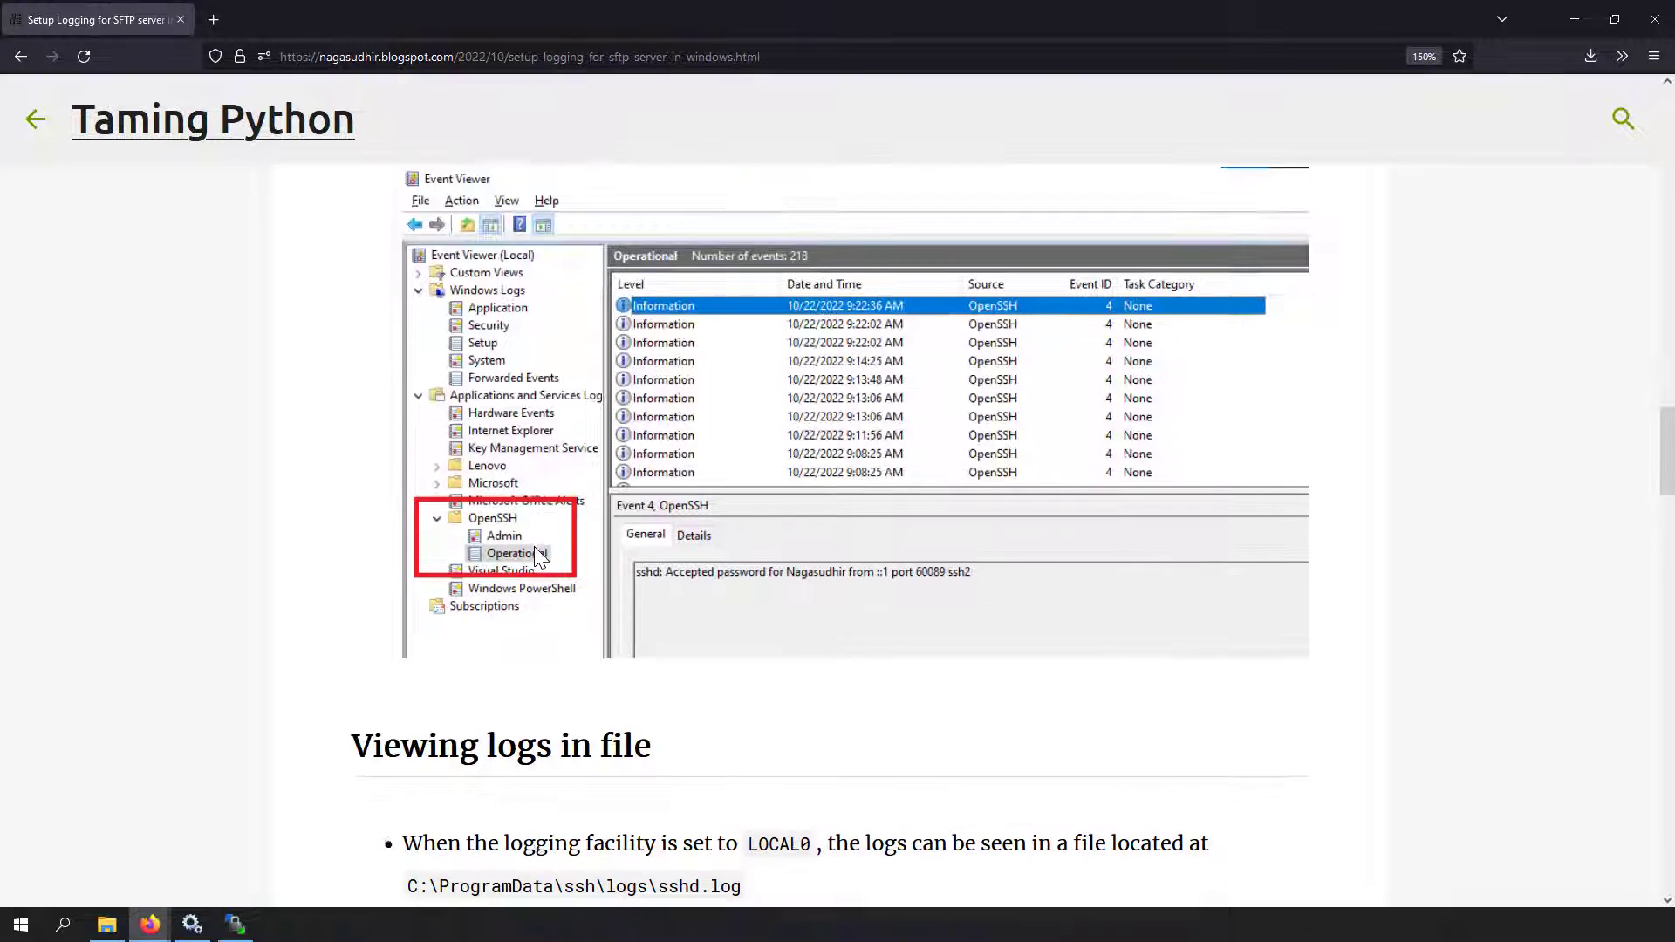
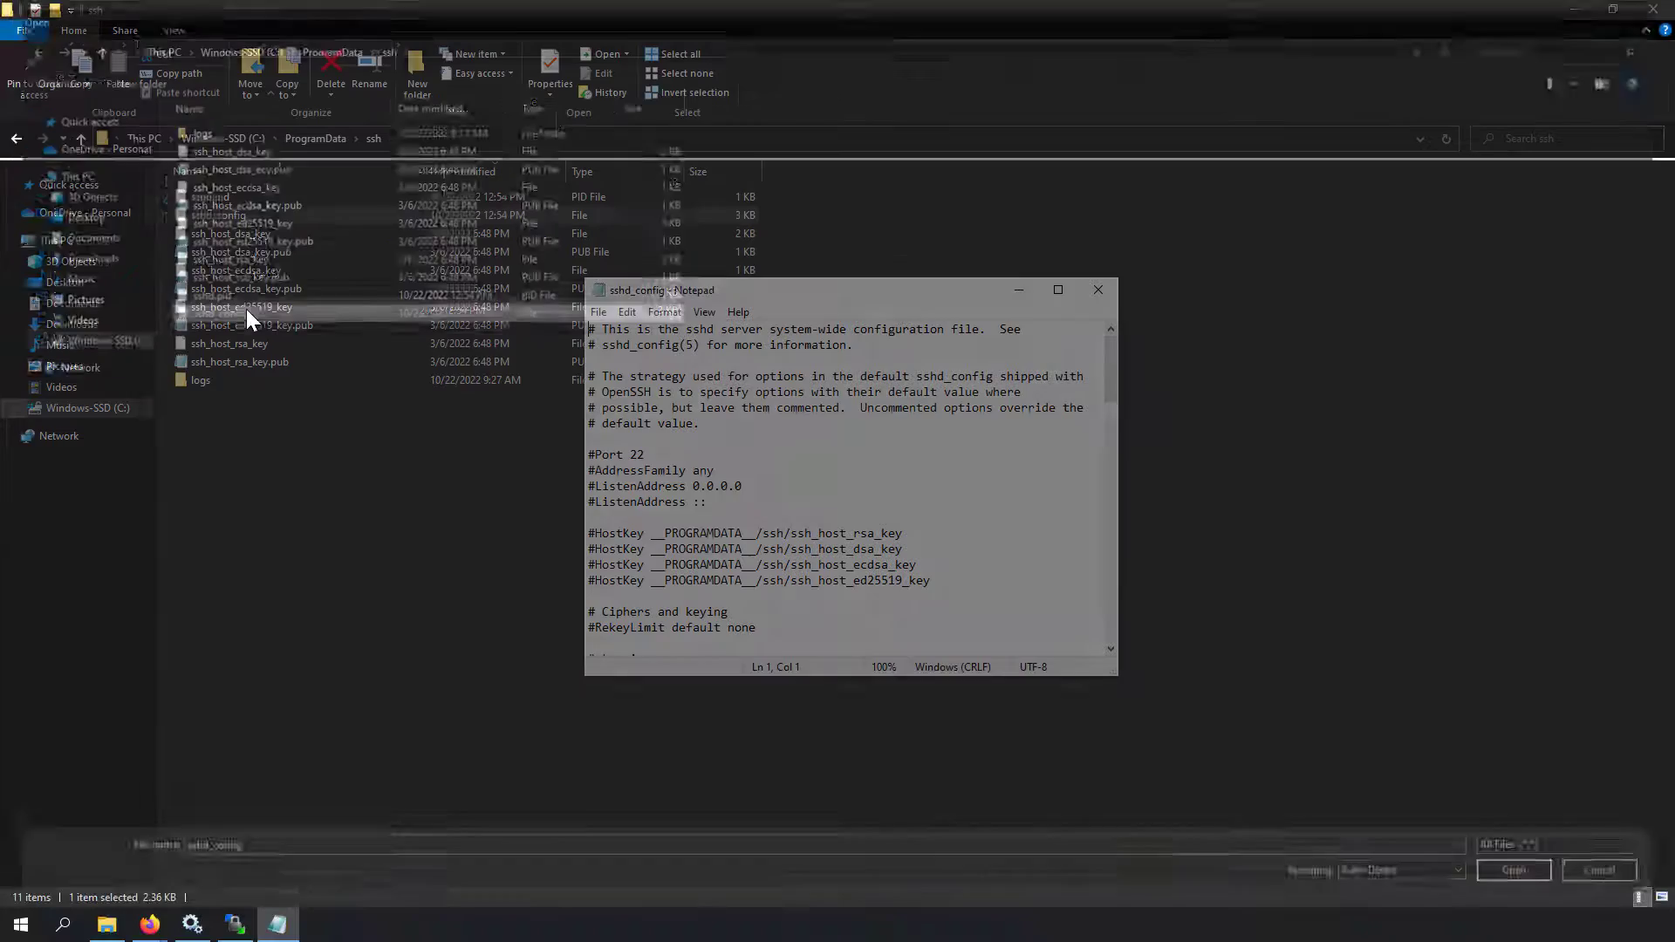
{"action": "double_click", "coordinate": [841, 301]}
{"action": "scroll", "coordinate": [321, 464], "scroll_direction": "up", "scroll_amount": 2, "text": "ctrl"}
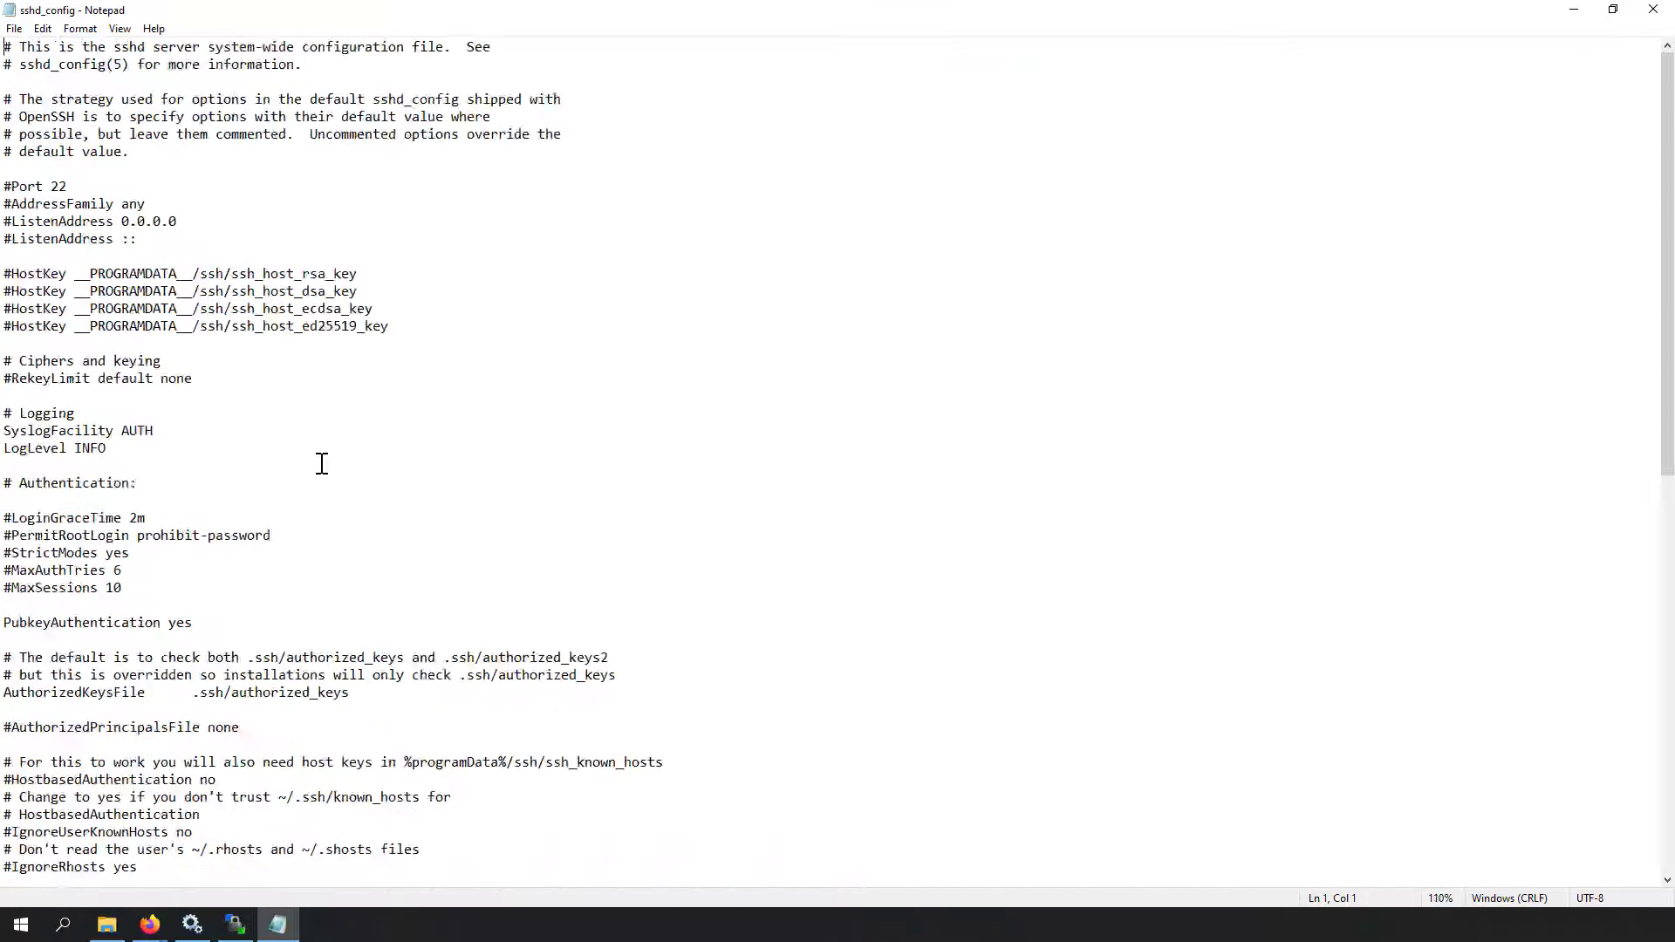
{"action": "scroll", "coordinate": [322, 464], "scroll_direction": "down", "scroll_amount": 1}
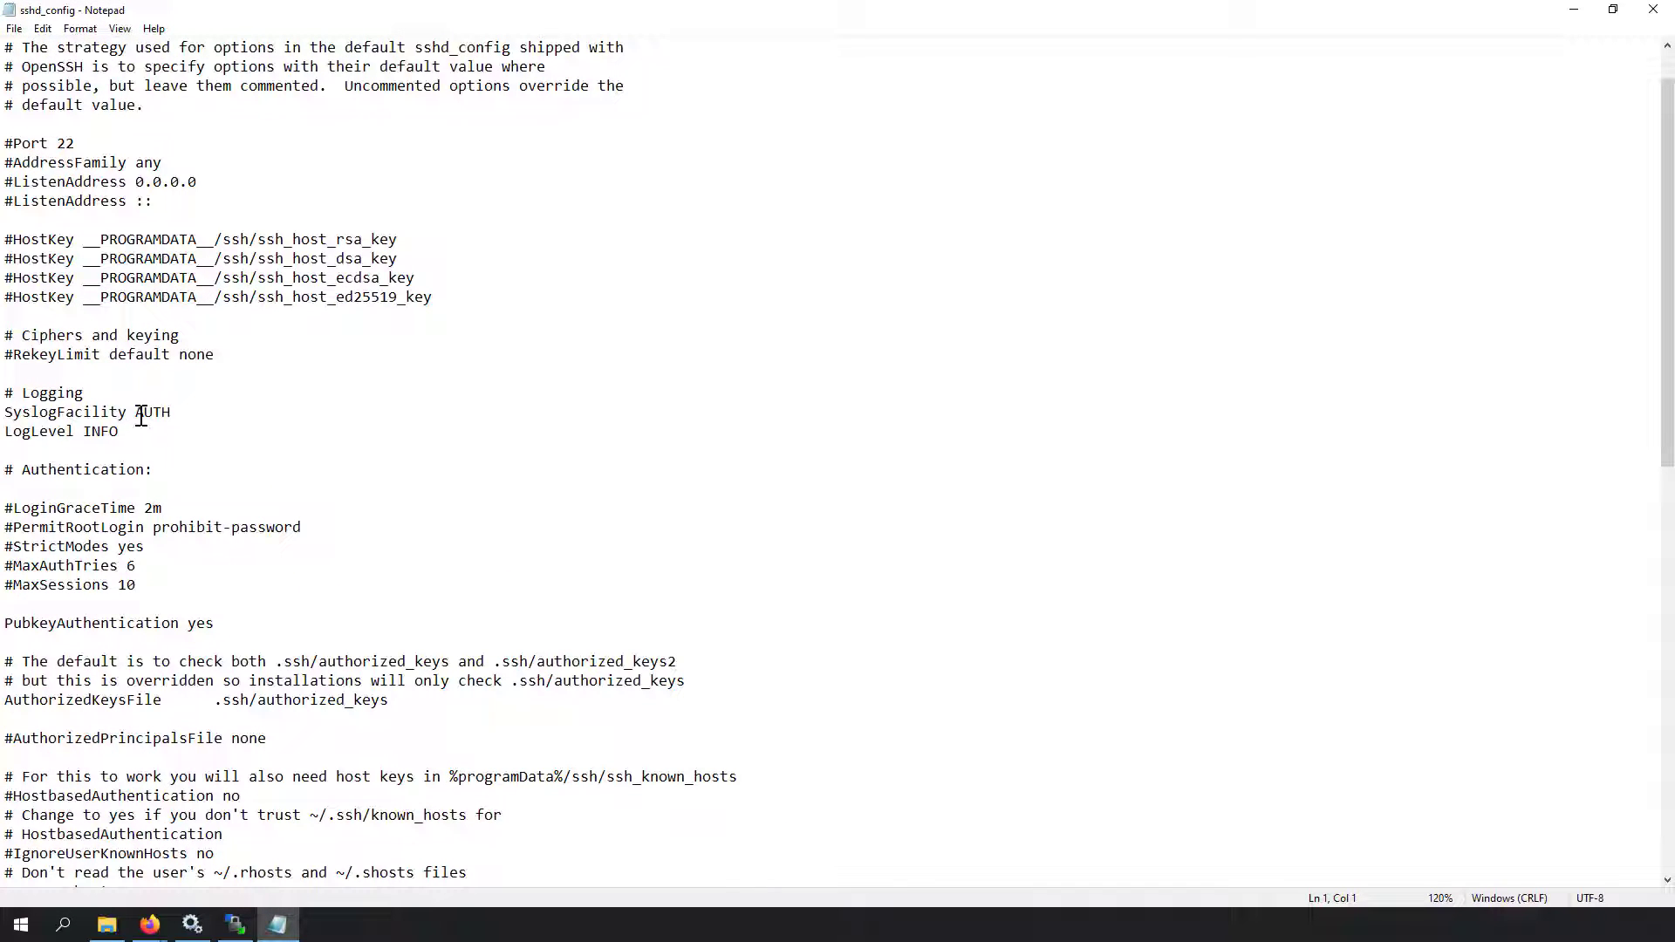
{"action": "left_click_drag", "start_coordinate": [137, 412], "coordinate": [183, 417]}
{"action": "type", "text": "LOCAL"}
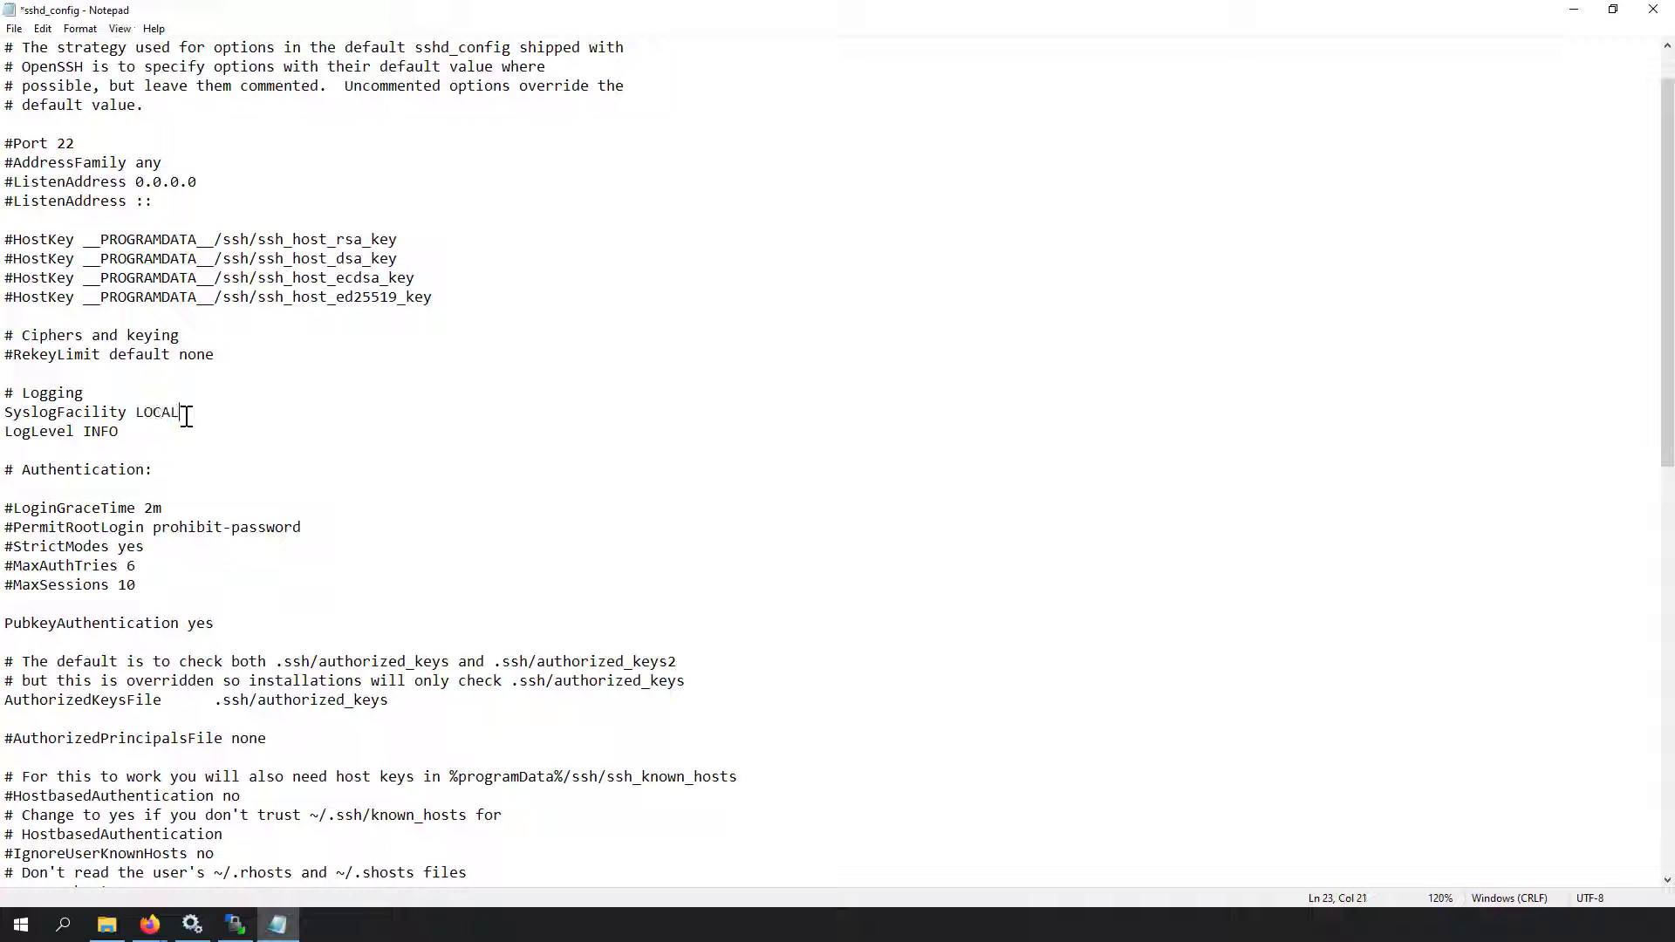
{"action": "type", "text": "0"}
{"action": "key", "text": "ctrl+s"}
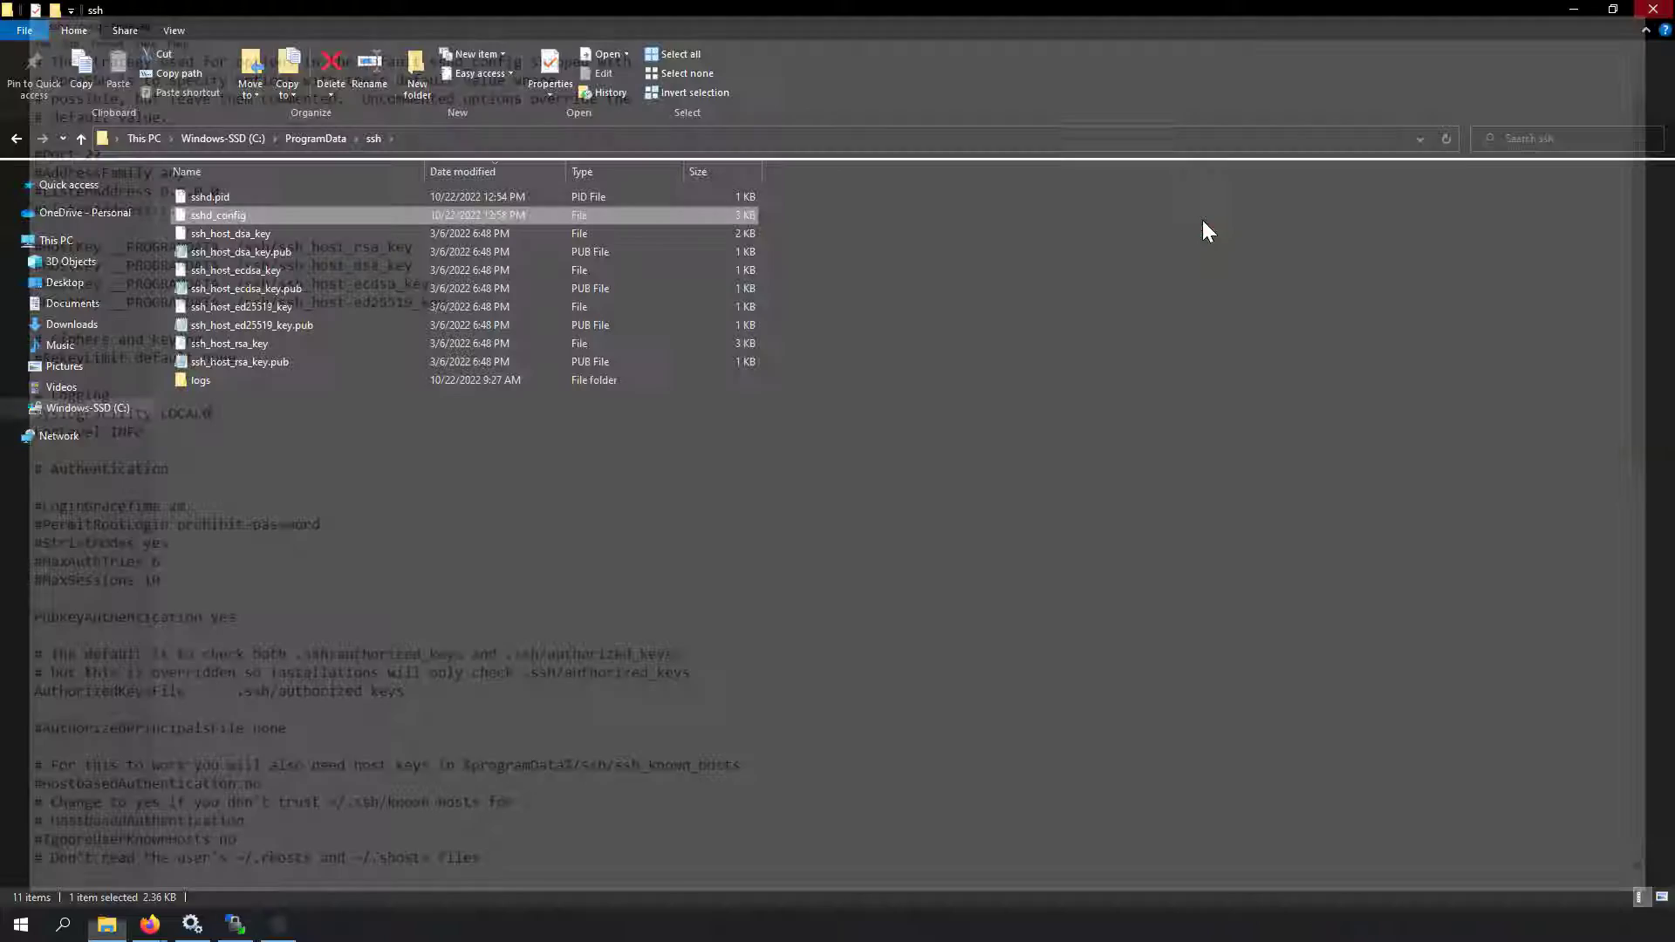
{"action": "left_click", "coordinate": [1654, 10]}
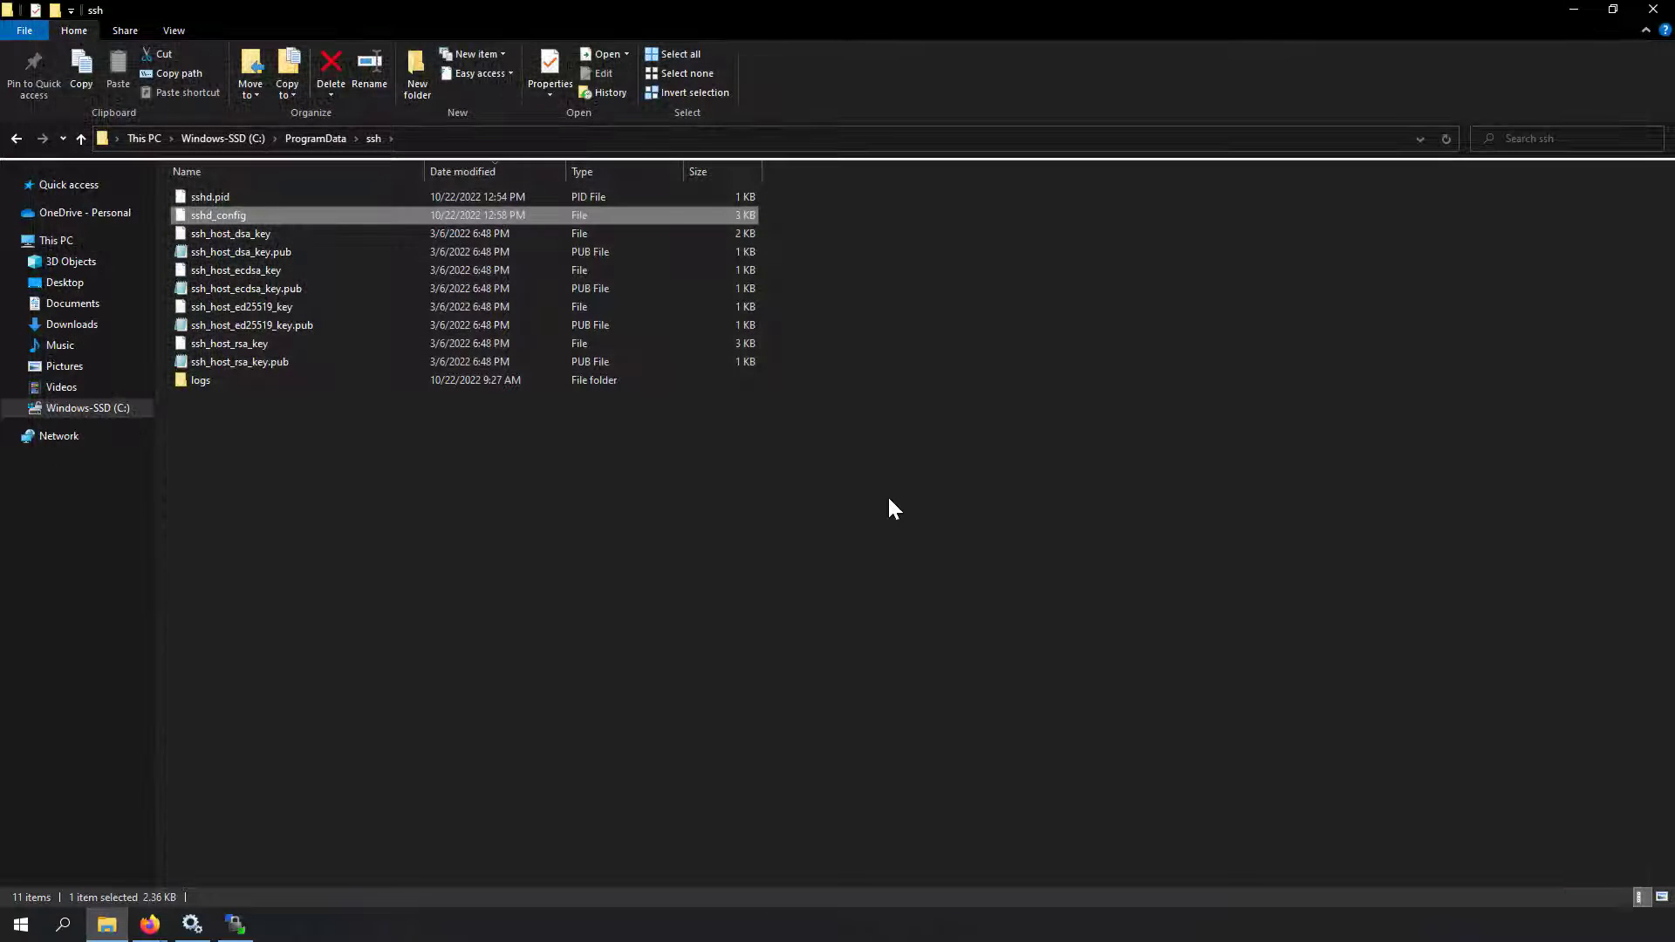
Switch to the Services console and restart the OpenSSH SSH Server service
{"action": "left_click", "coordinate": [192, 924]}
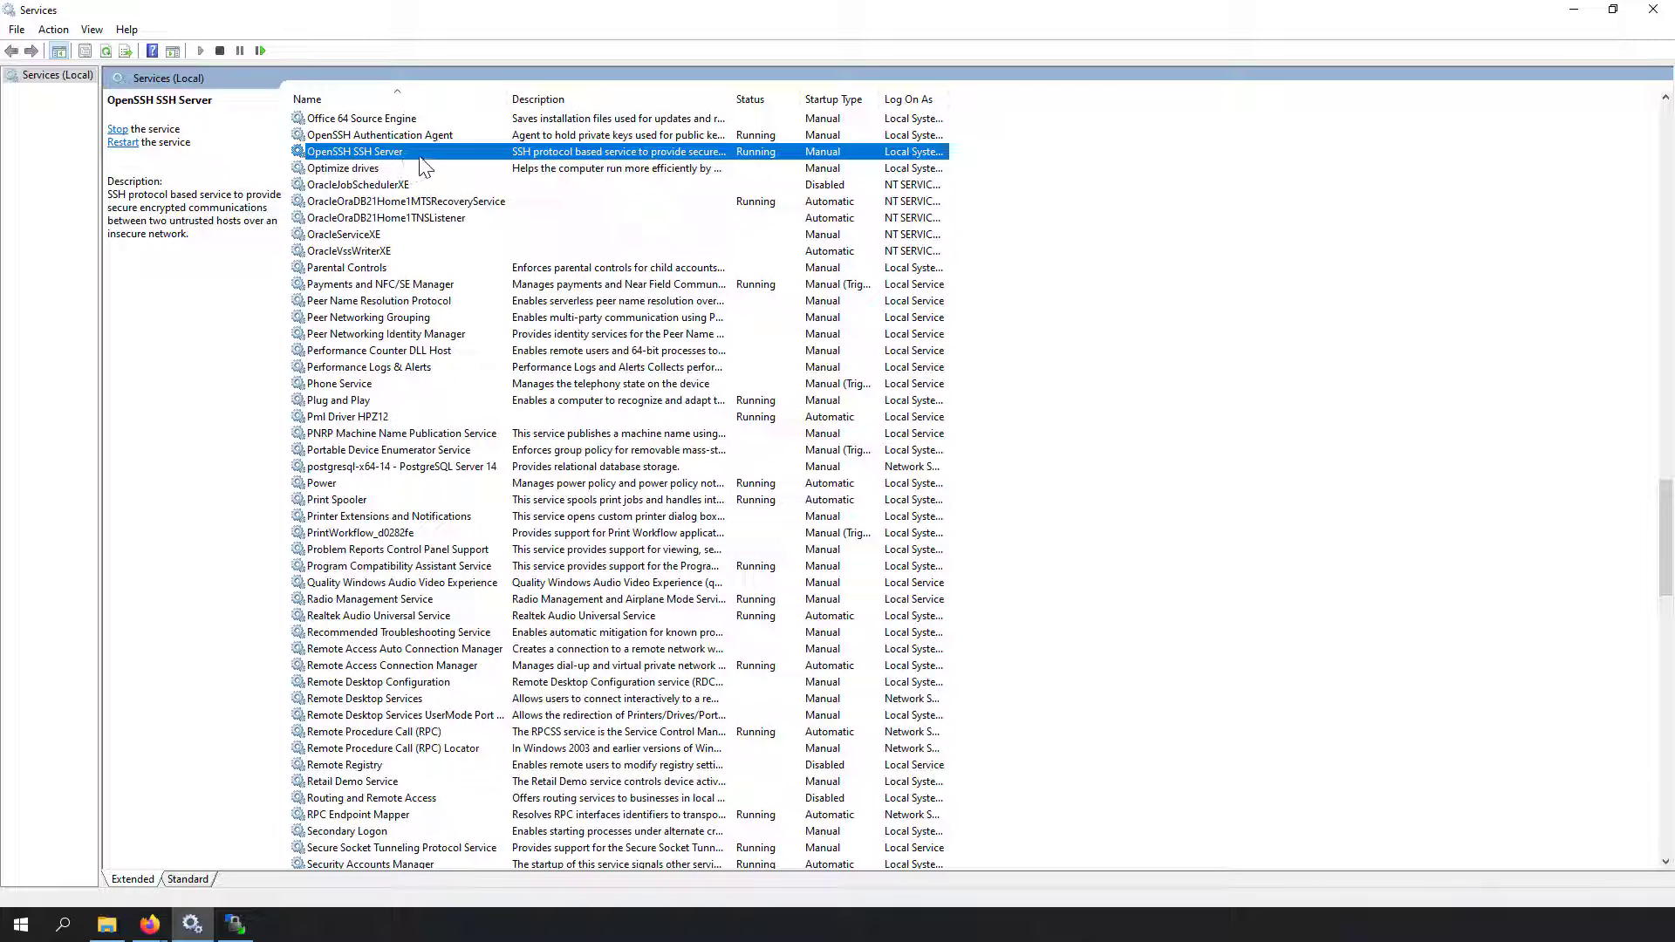
{"action": "right_click", "coordinate": [420, 158]}
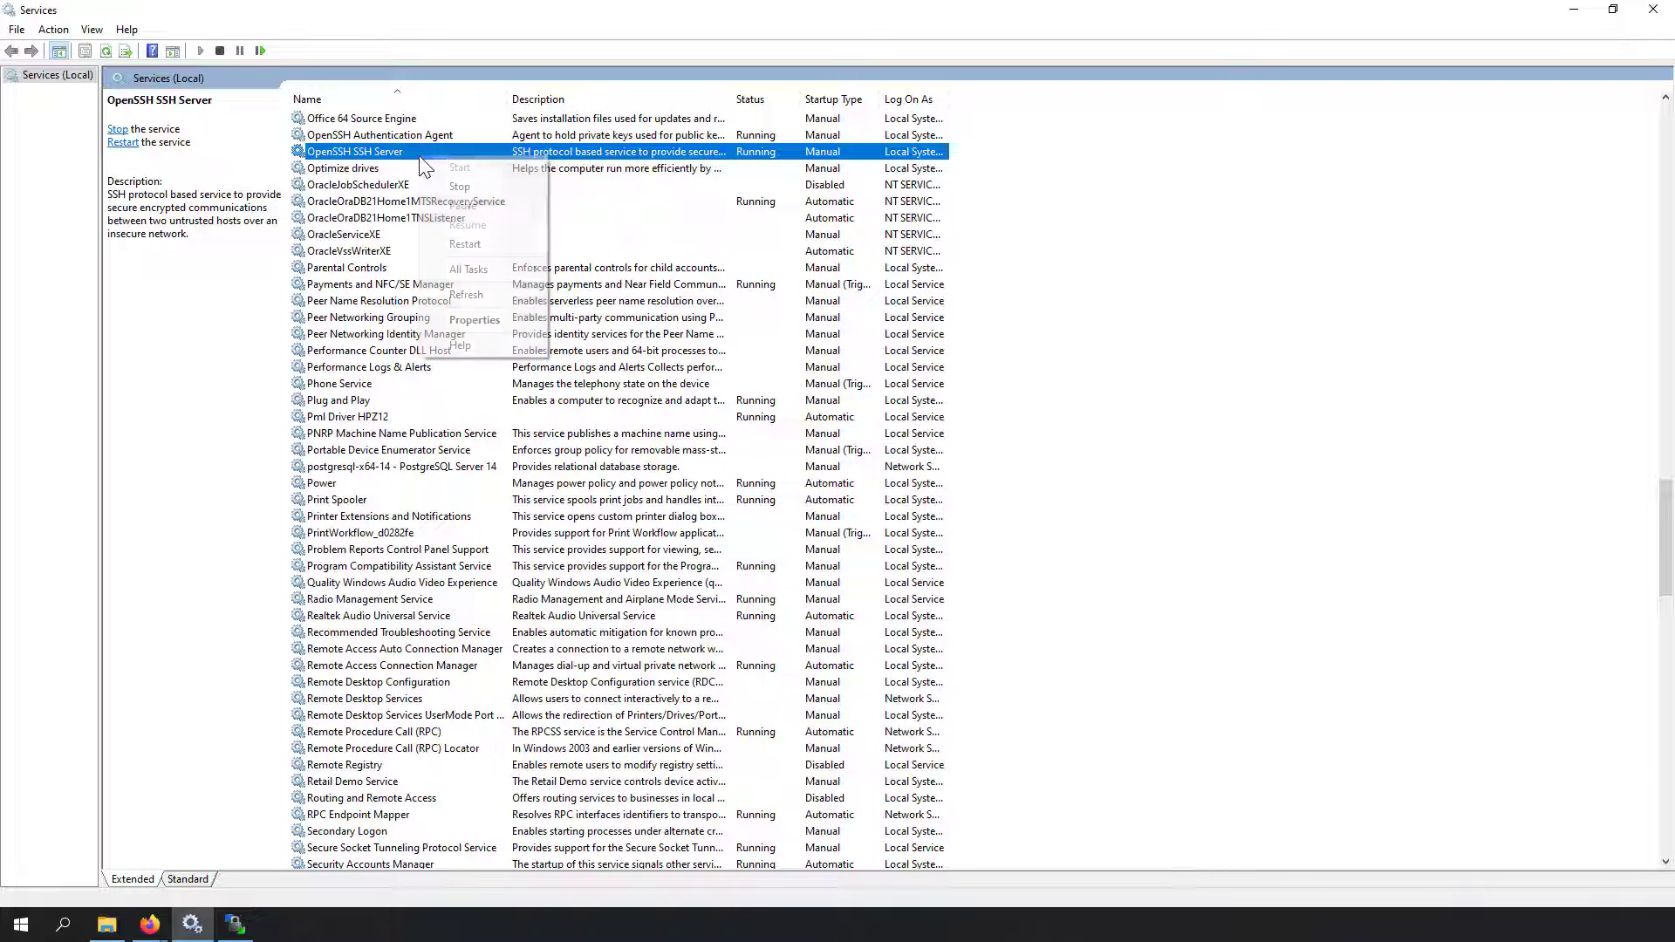
{"action": "left_click", "coordinate": [469, 246]}
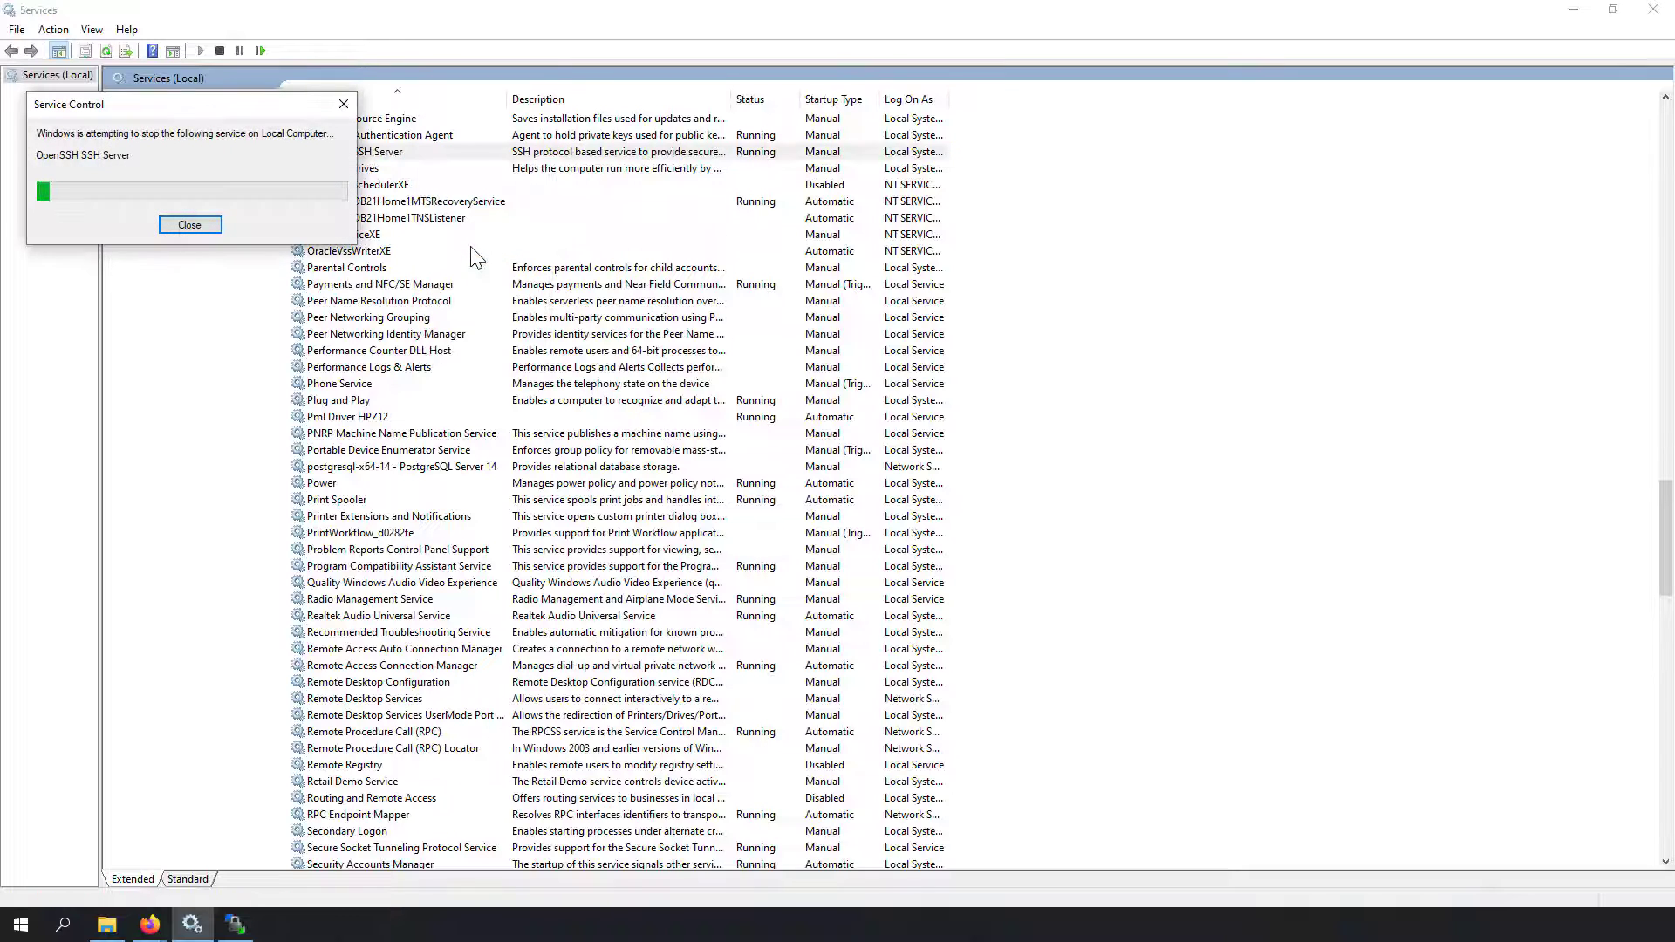
Switch to WinSCP and log in to a new SFTP session on localhost with the account's user name and private key file id_rsa.ppk
{"action": "key", "text": "alt+Tab"}
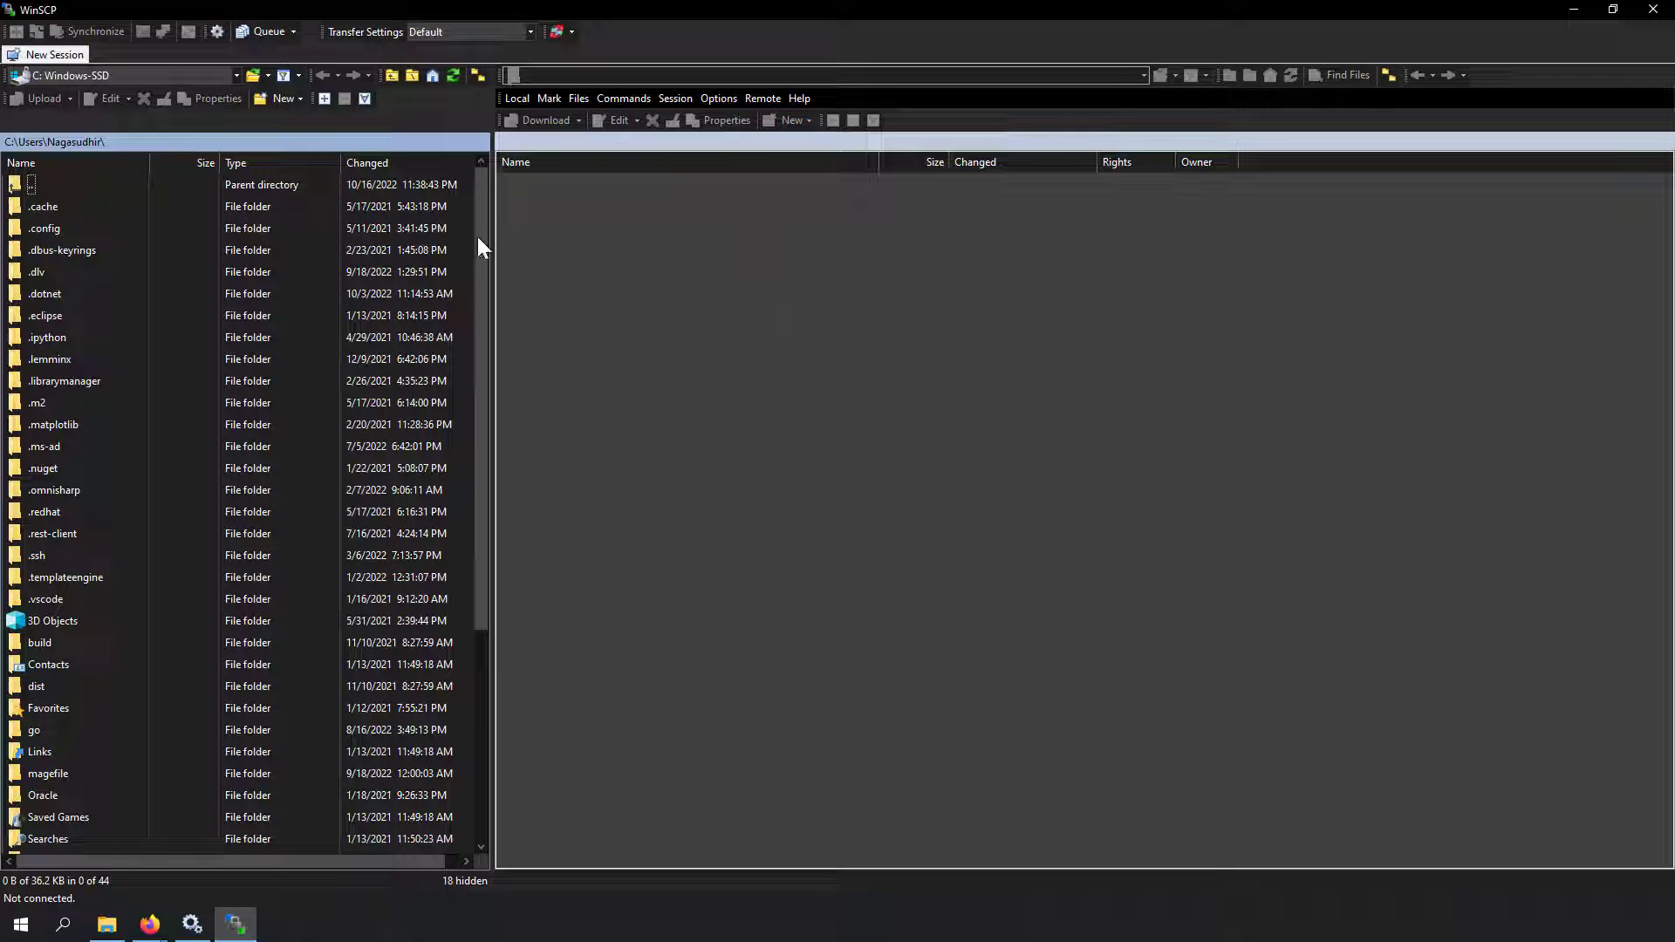
{"action": "left_click", "coordinate": [76, 52]}
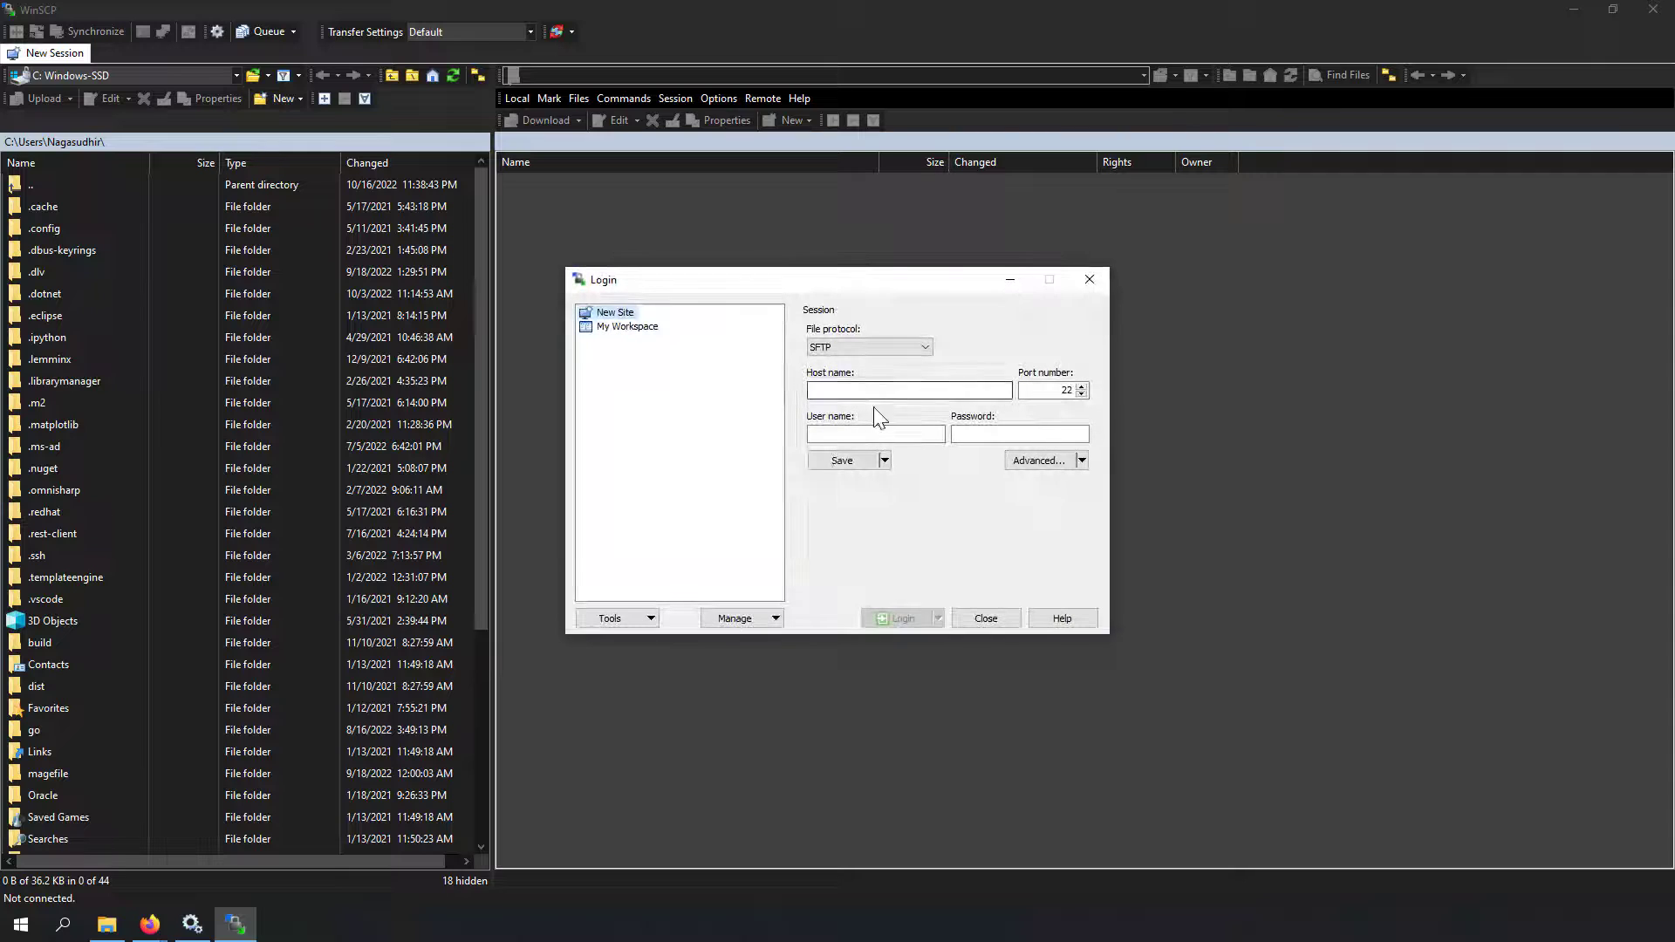
{"action": "type", "text": "localhos"}
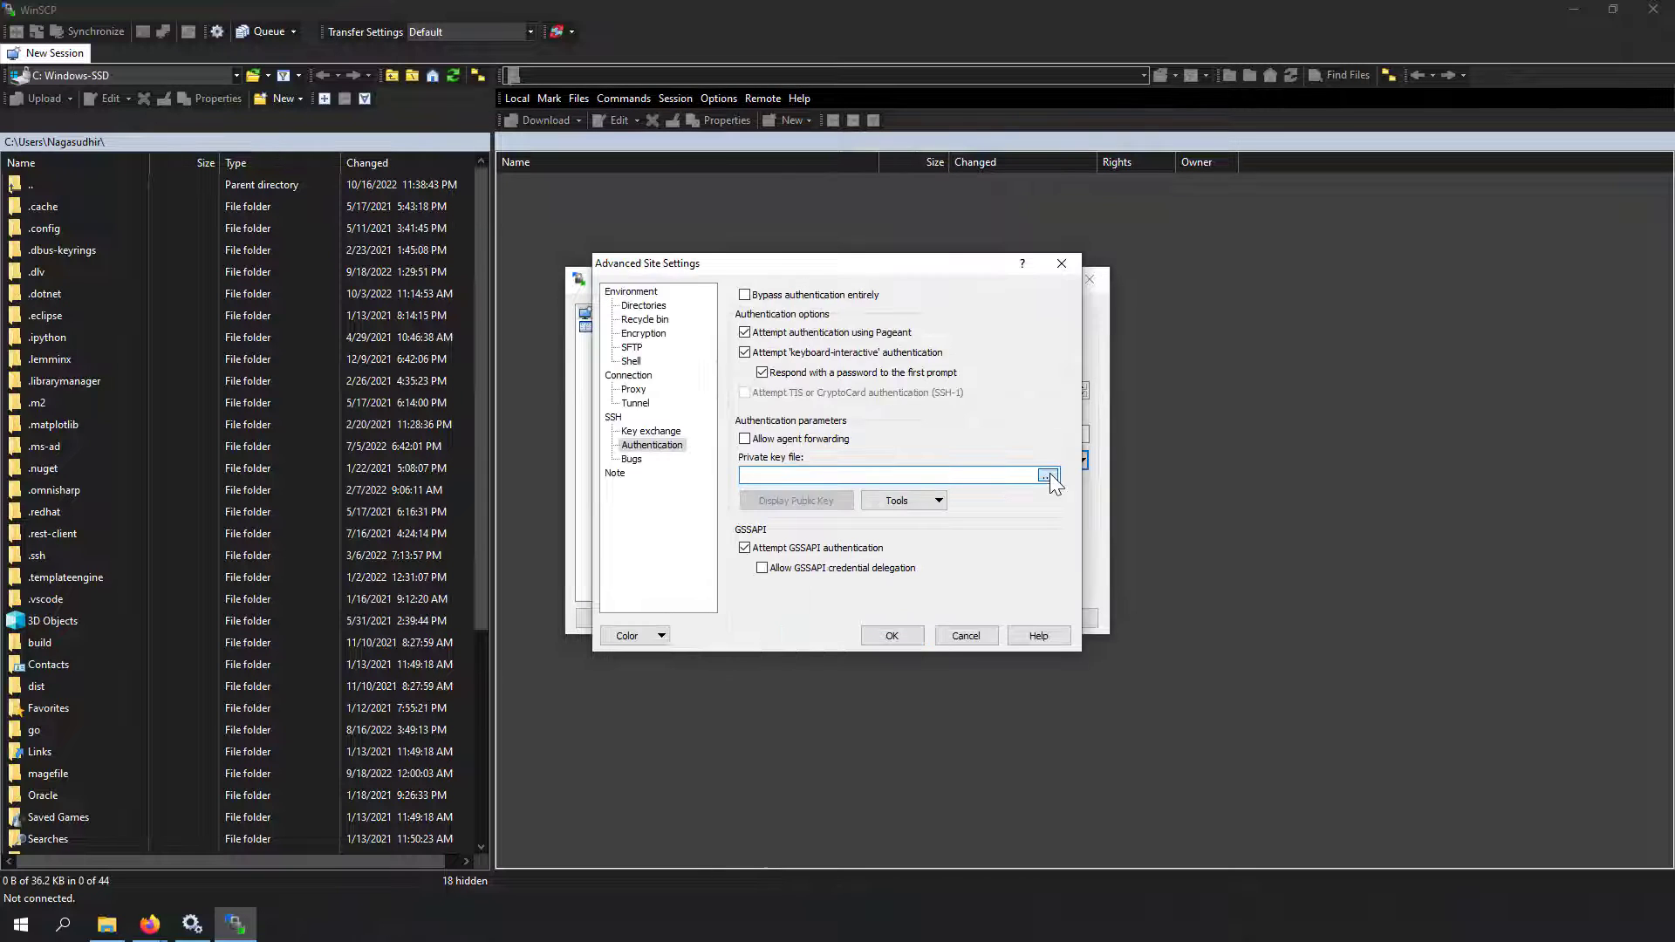
{"action": "left_click", "coordinate": [1050, 473]}
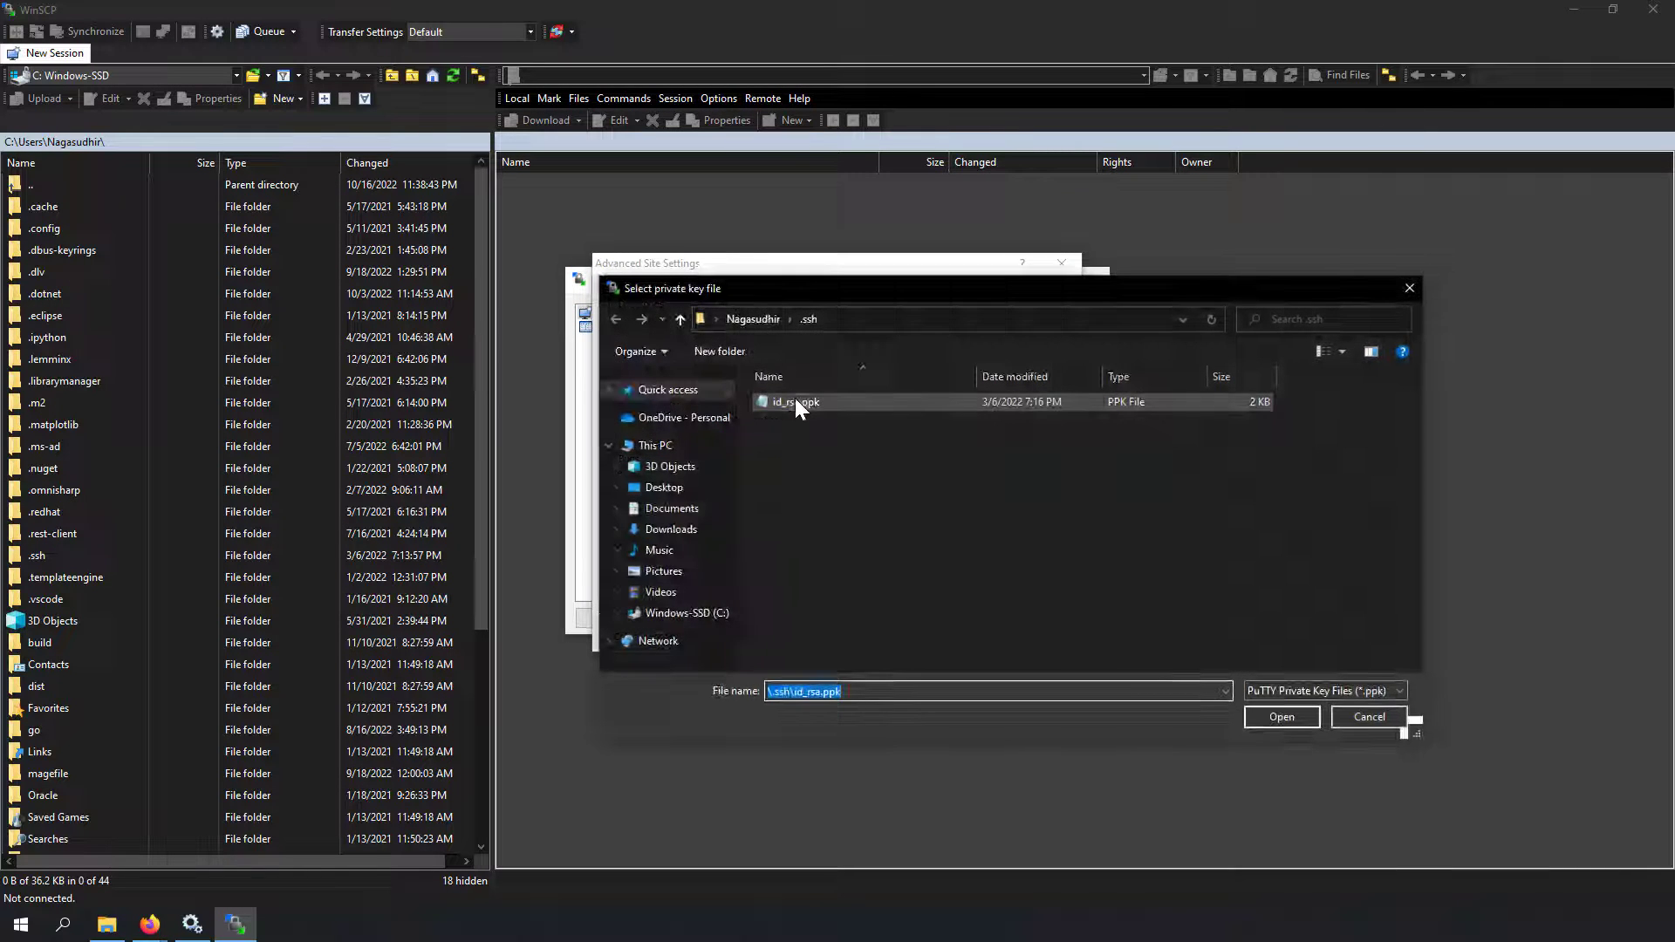
{"action": "double_click", "coordinate": [796, 401]}
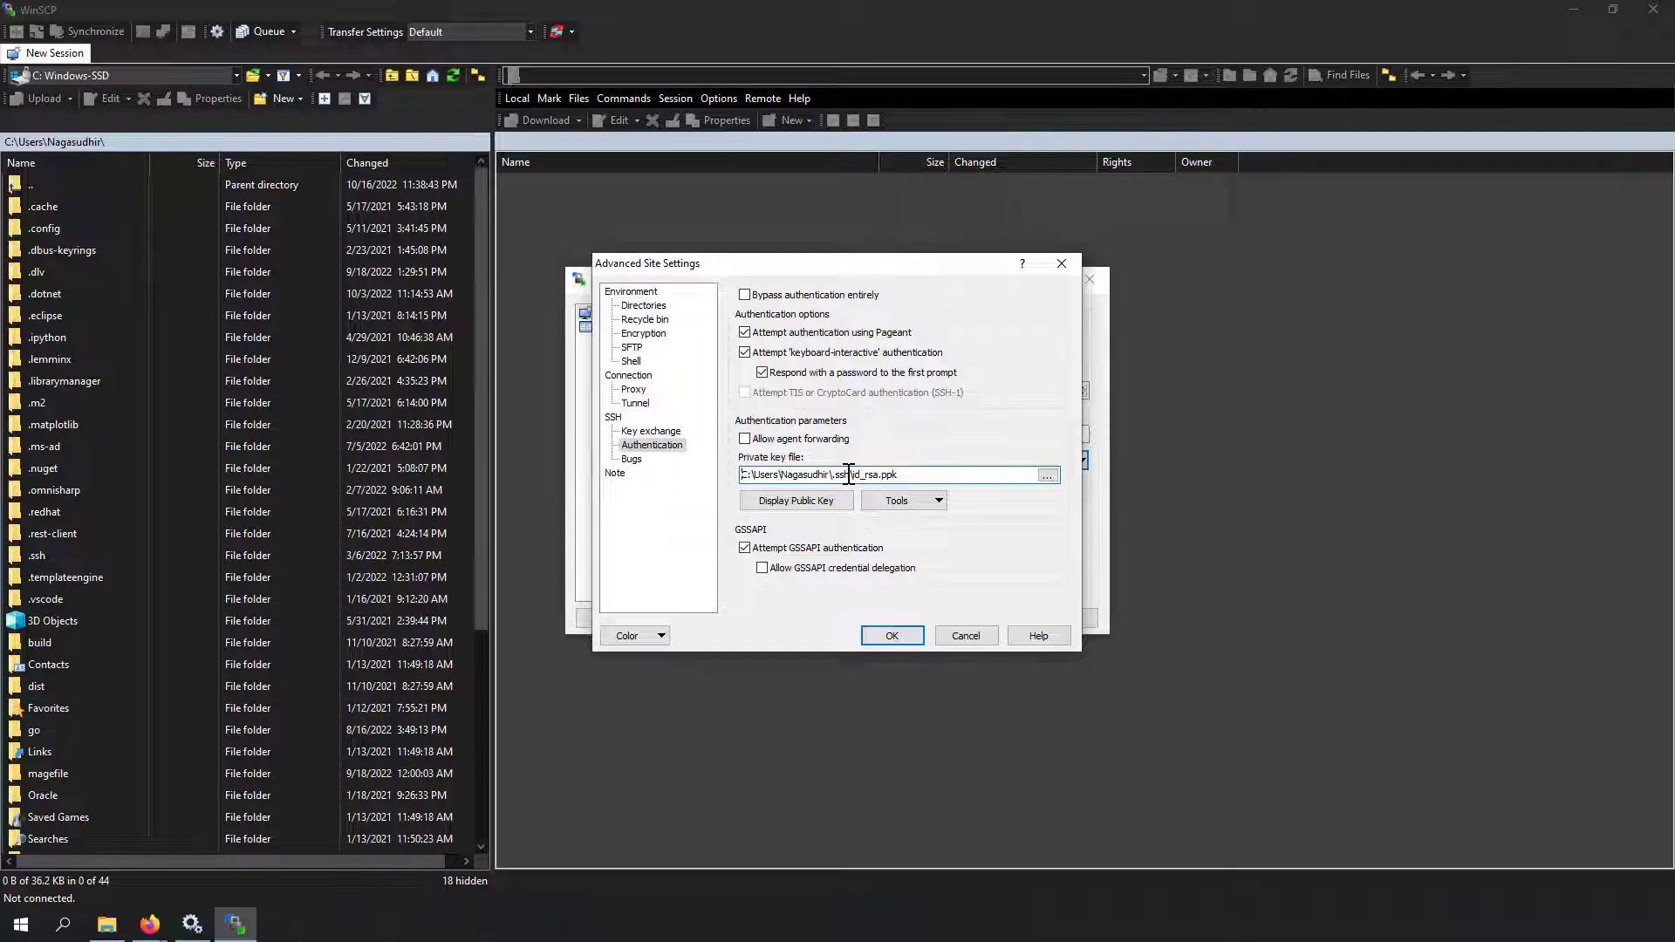
{"action": "left_click", "coordinate": [888, 643]}
{"action": "left_click", "coordinate": [911, 625]}
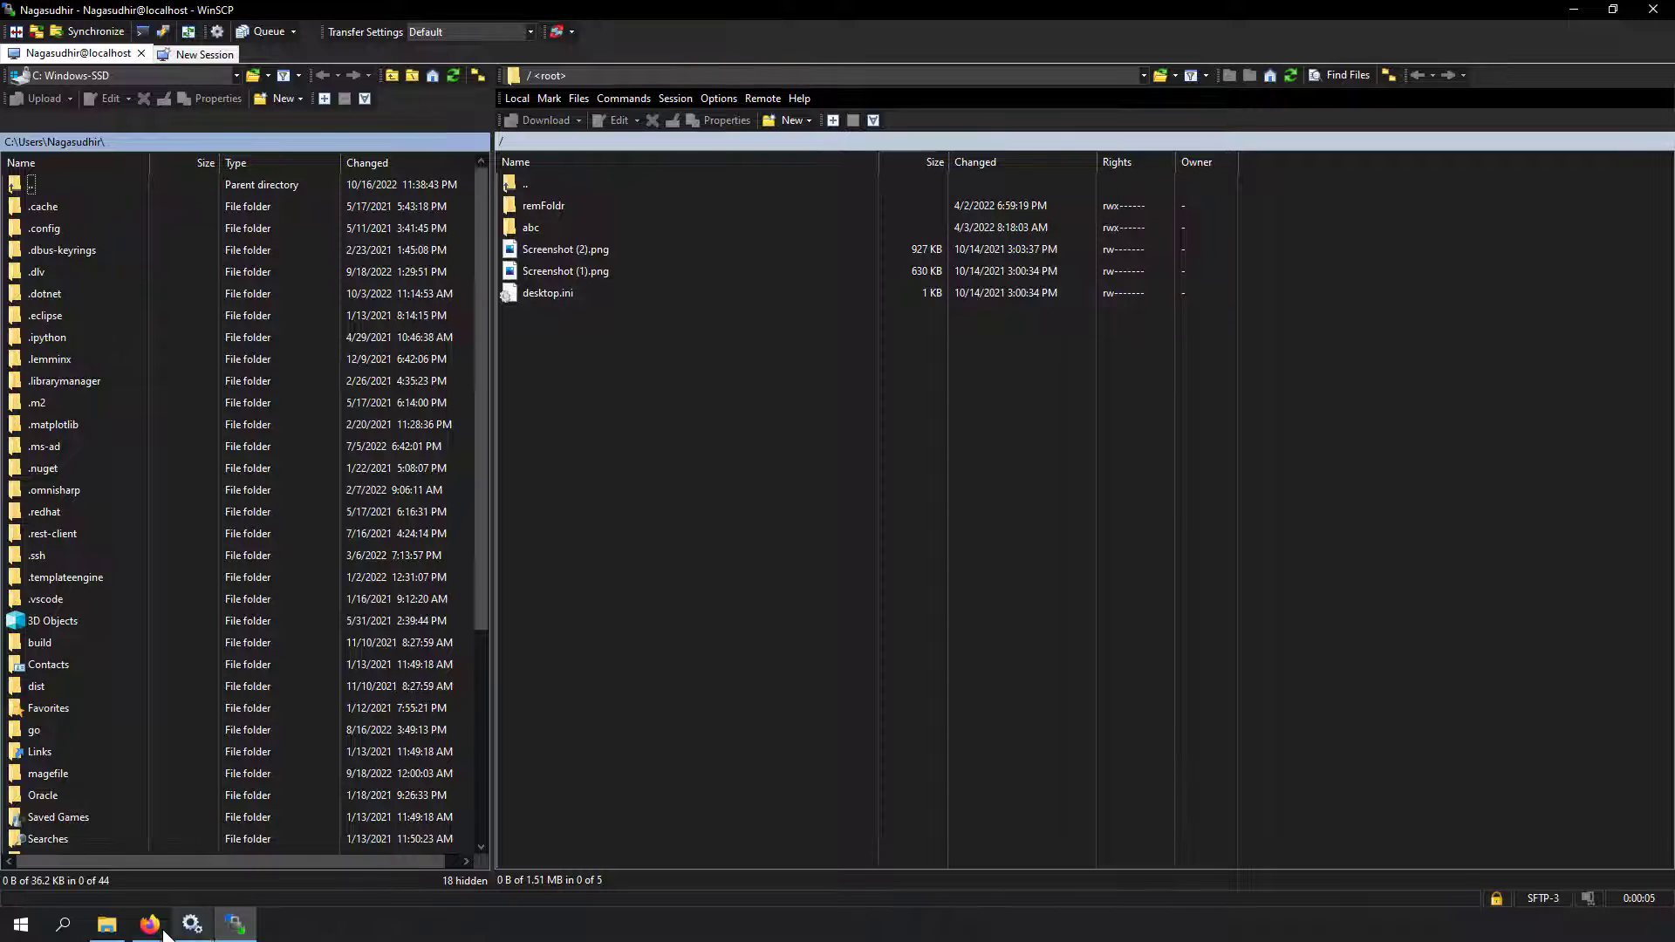
Copy the path C:\ProgramData\ssh\logs from the tutorial page in Firefox and open that folder in File Explorer
{"action": "mouse_move", "coordinate": [150, 925]}
{"action": "left_click", "coordinate": [164, 877]}
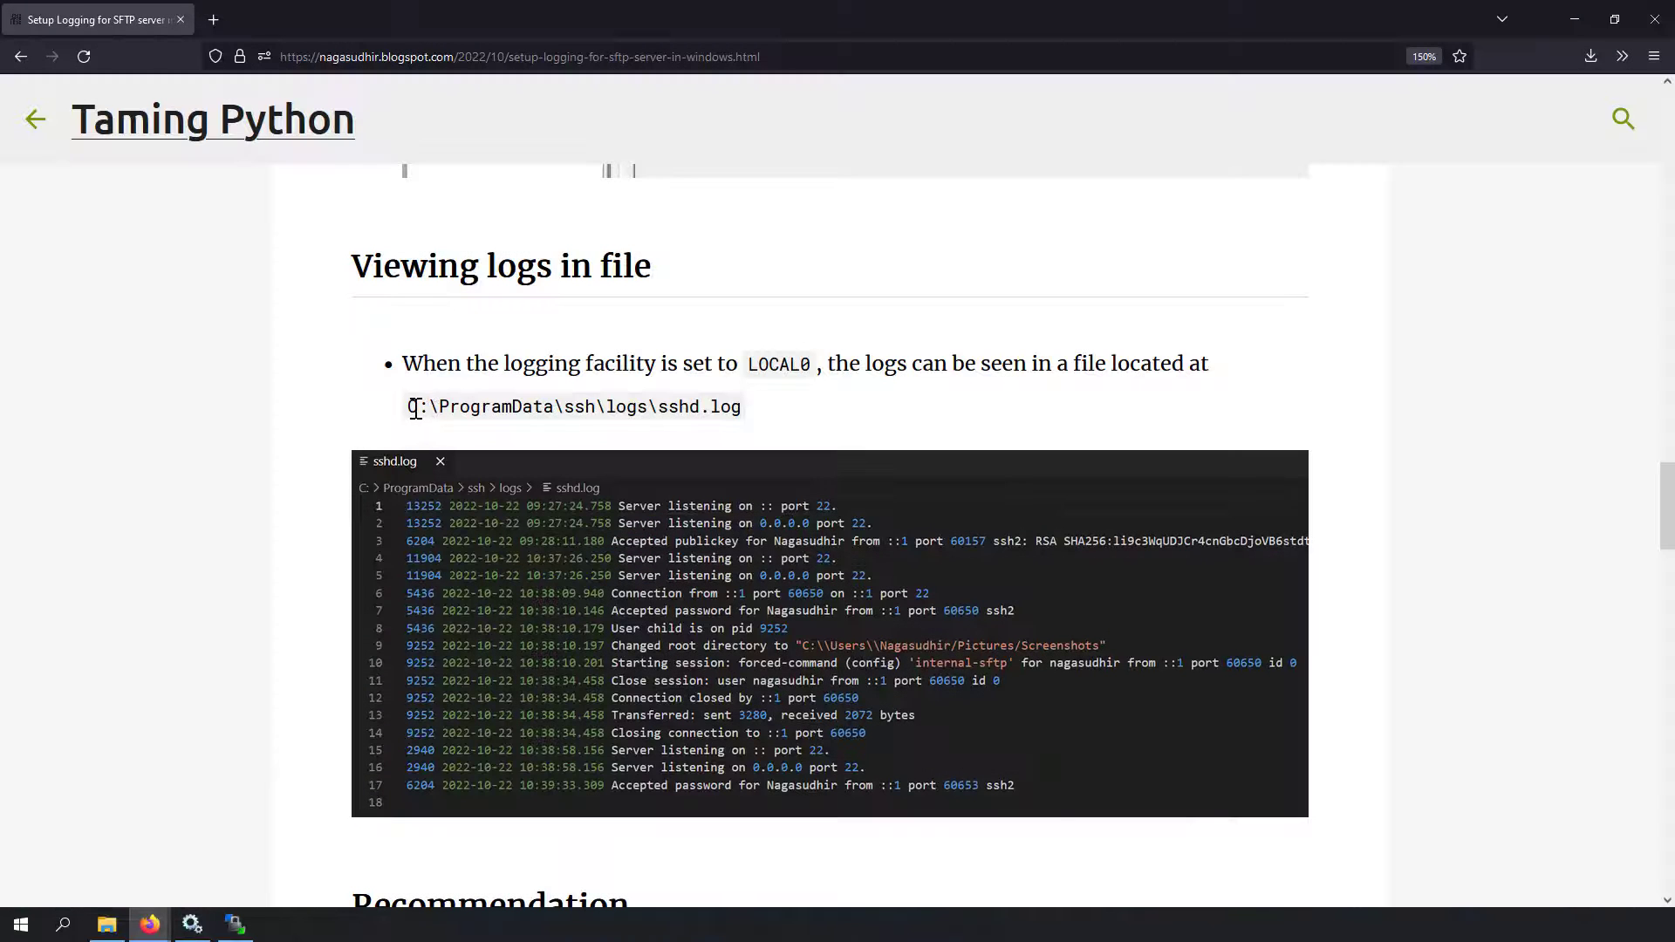
{"action": "left_click_drag", "start_coordinate": [408, 407], "coordinate": [650, 410]}
{"action": "key", "text": "ctrl+c"}
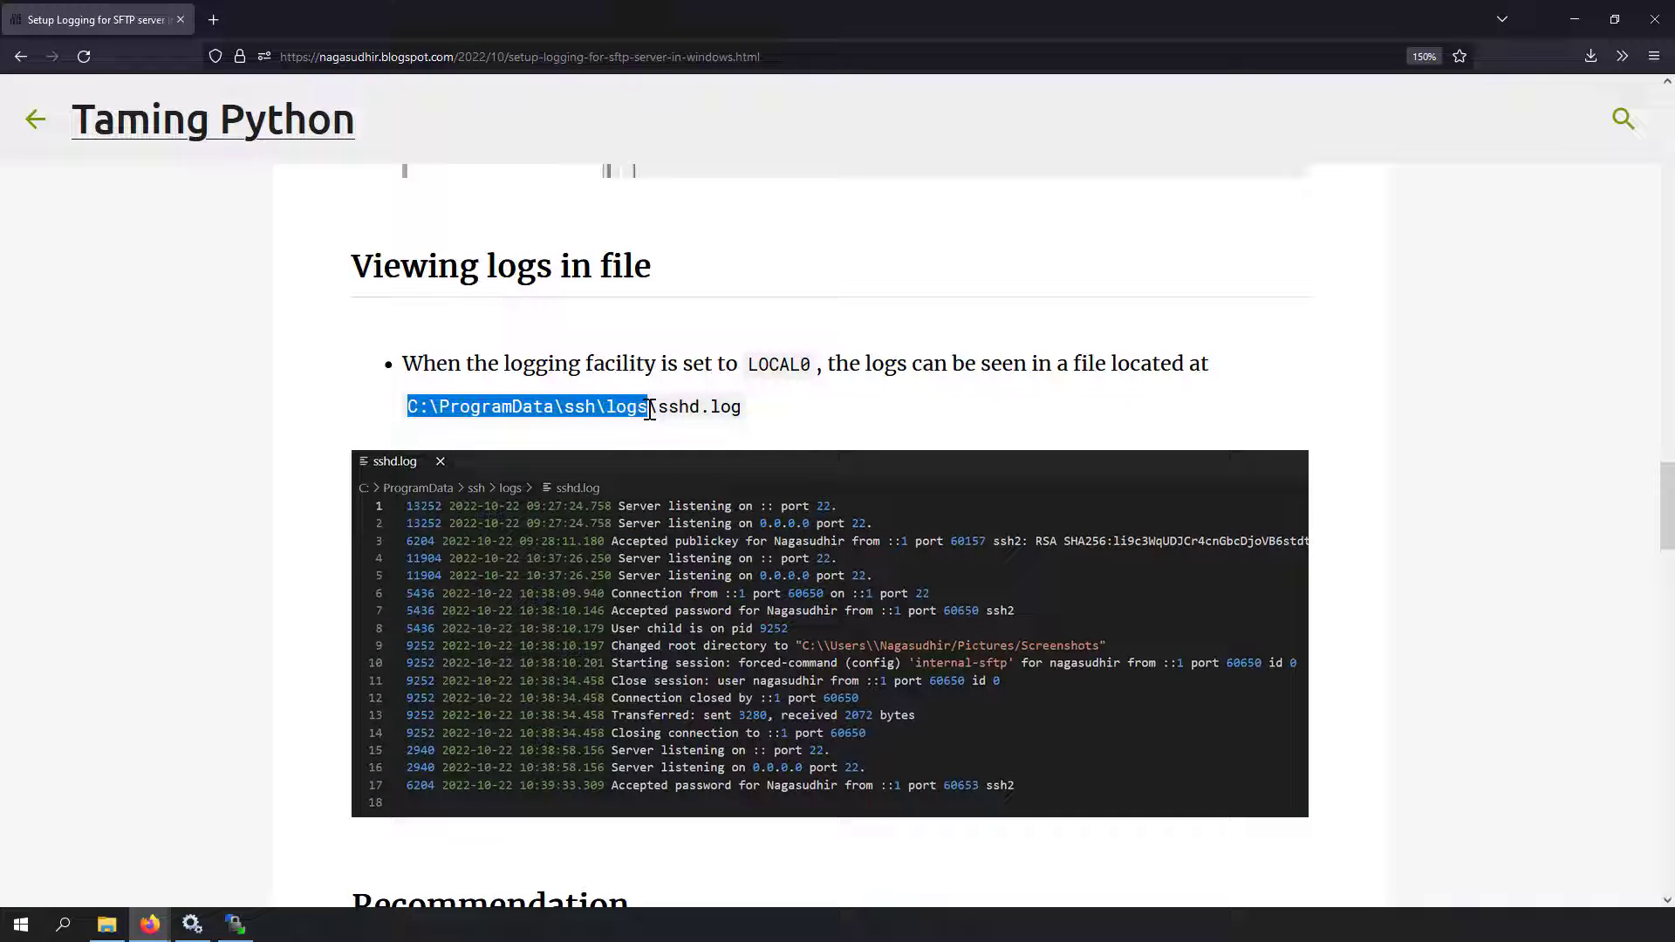
{"action": "left_click", "coordinate": [106, 925]}
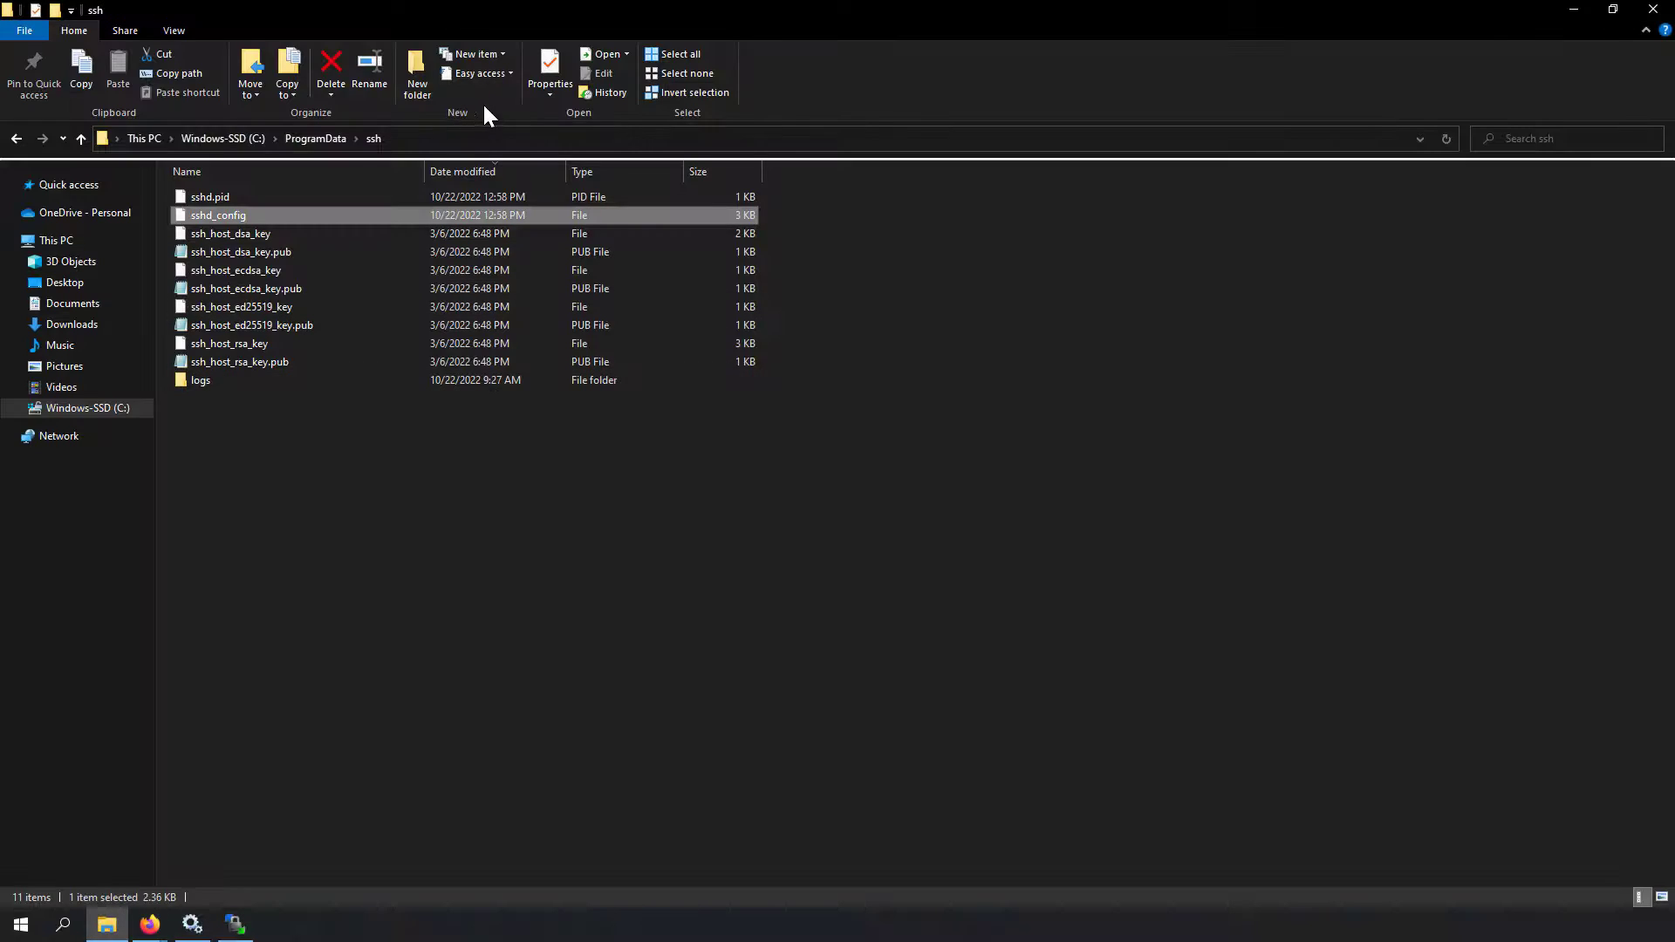
{"action": "left_click", "coordinate": [473, 140]}
{"action": "key", "text": "ctrl+v"}
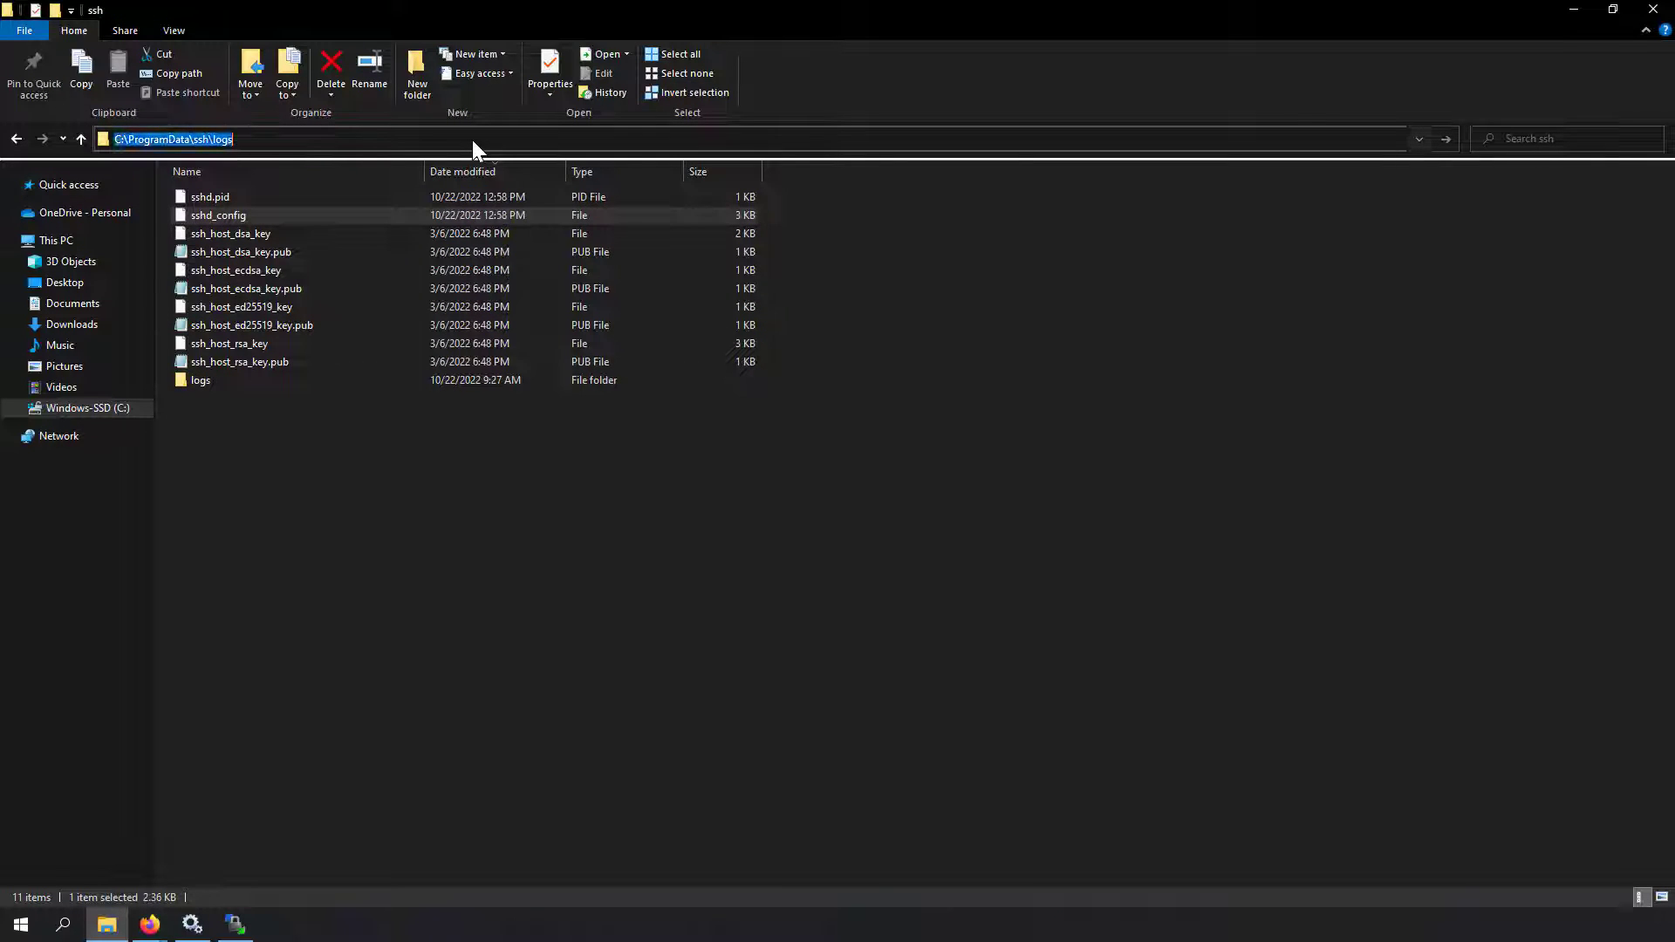
{"action": "key", "text": "Return"}
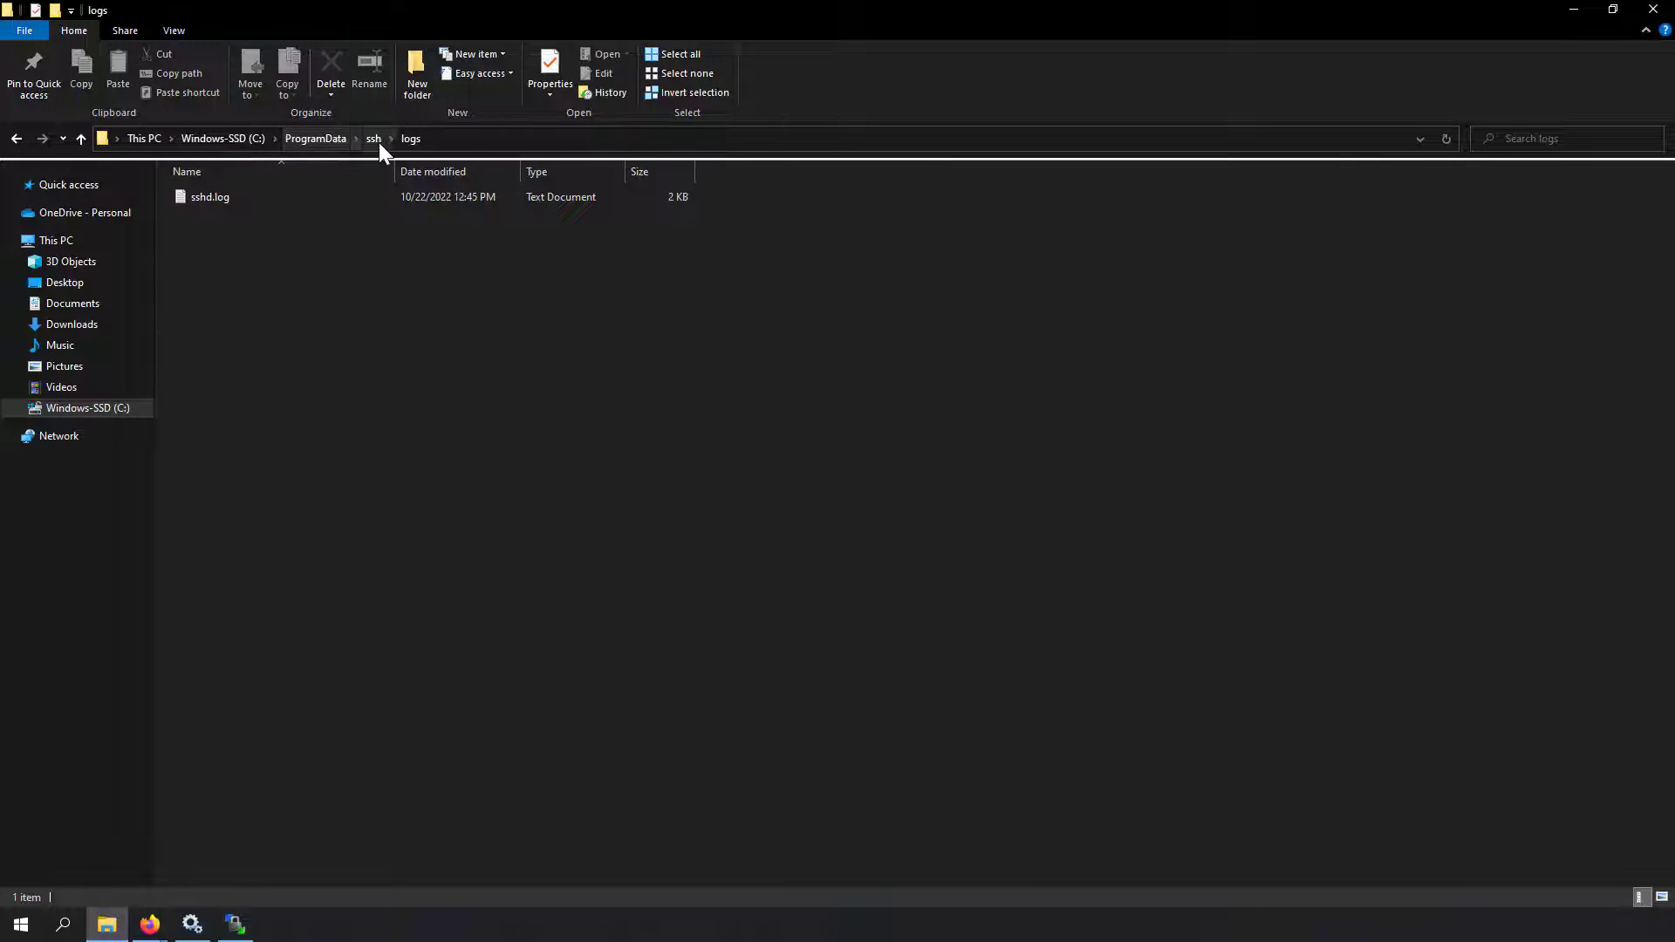
Open the sshd.log file from the logs folder in Notepad
{"action": "left_click", "coordinate": [222, 198]}
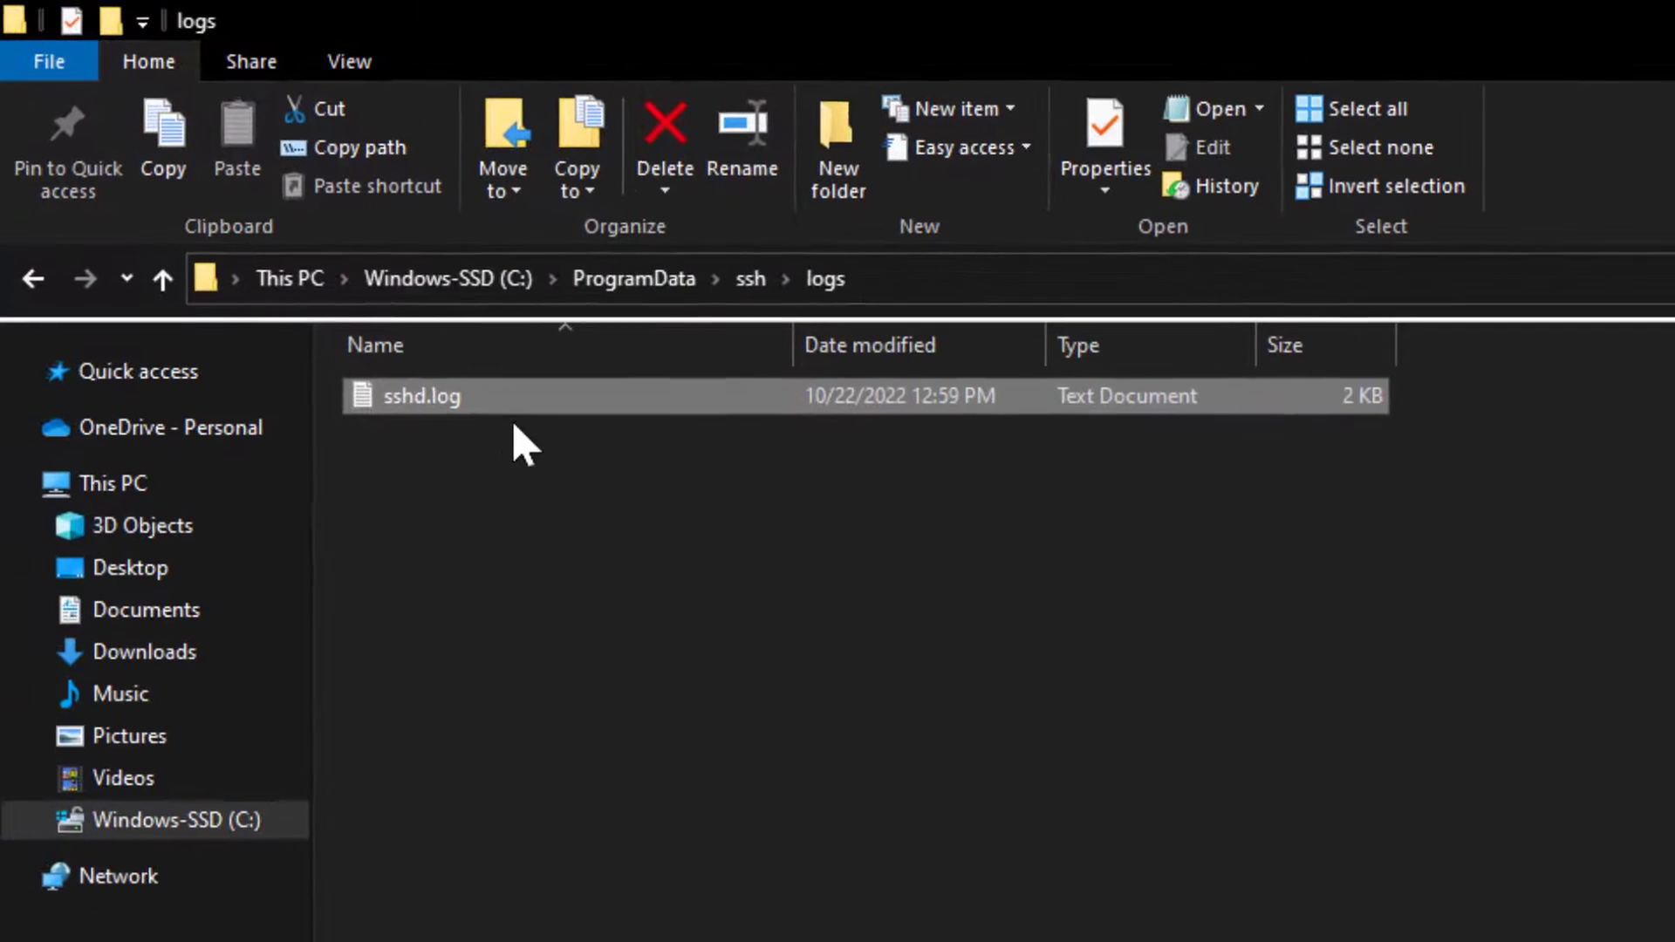
{"action": "right_click", "coordinate": [563, 403]}
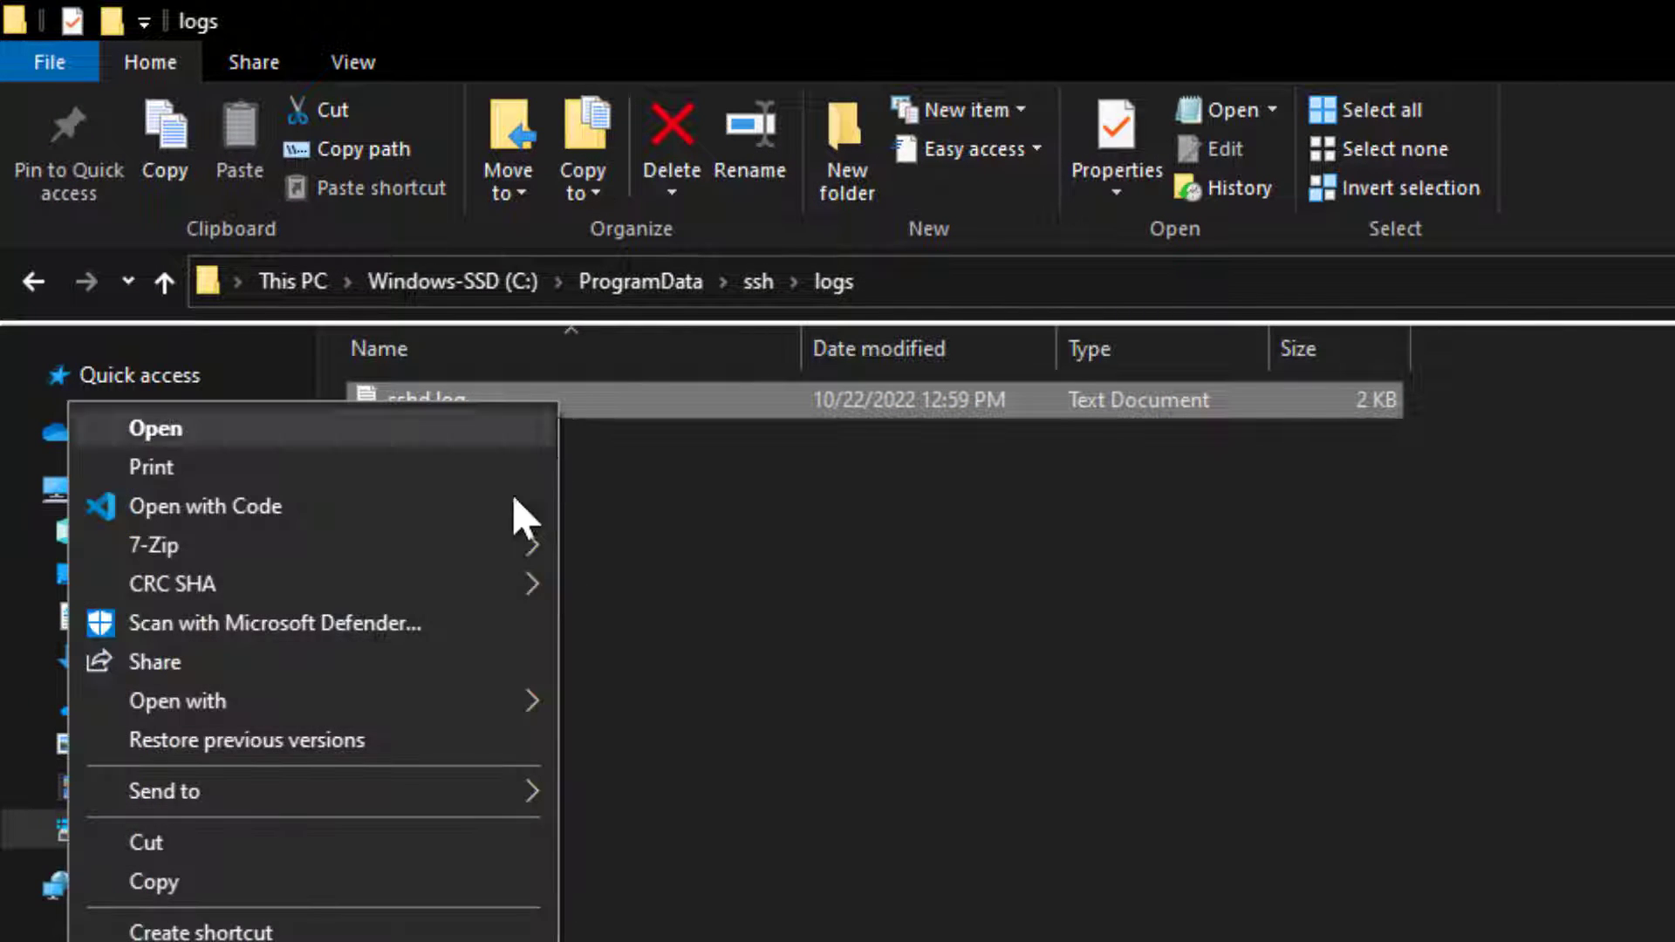
{"action": "mouse_move", "coordinate": [462, 701]}
{"action": "left_click", "coordinate": [703, 703]}
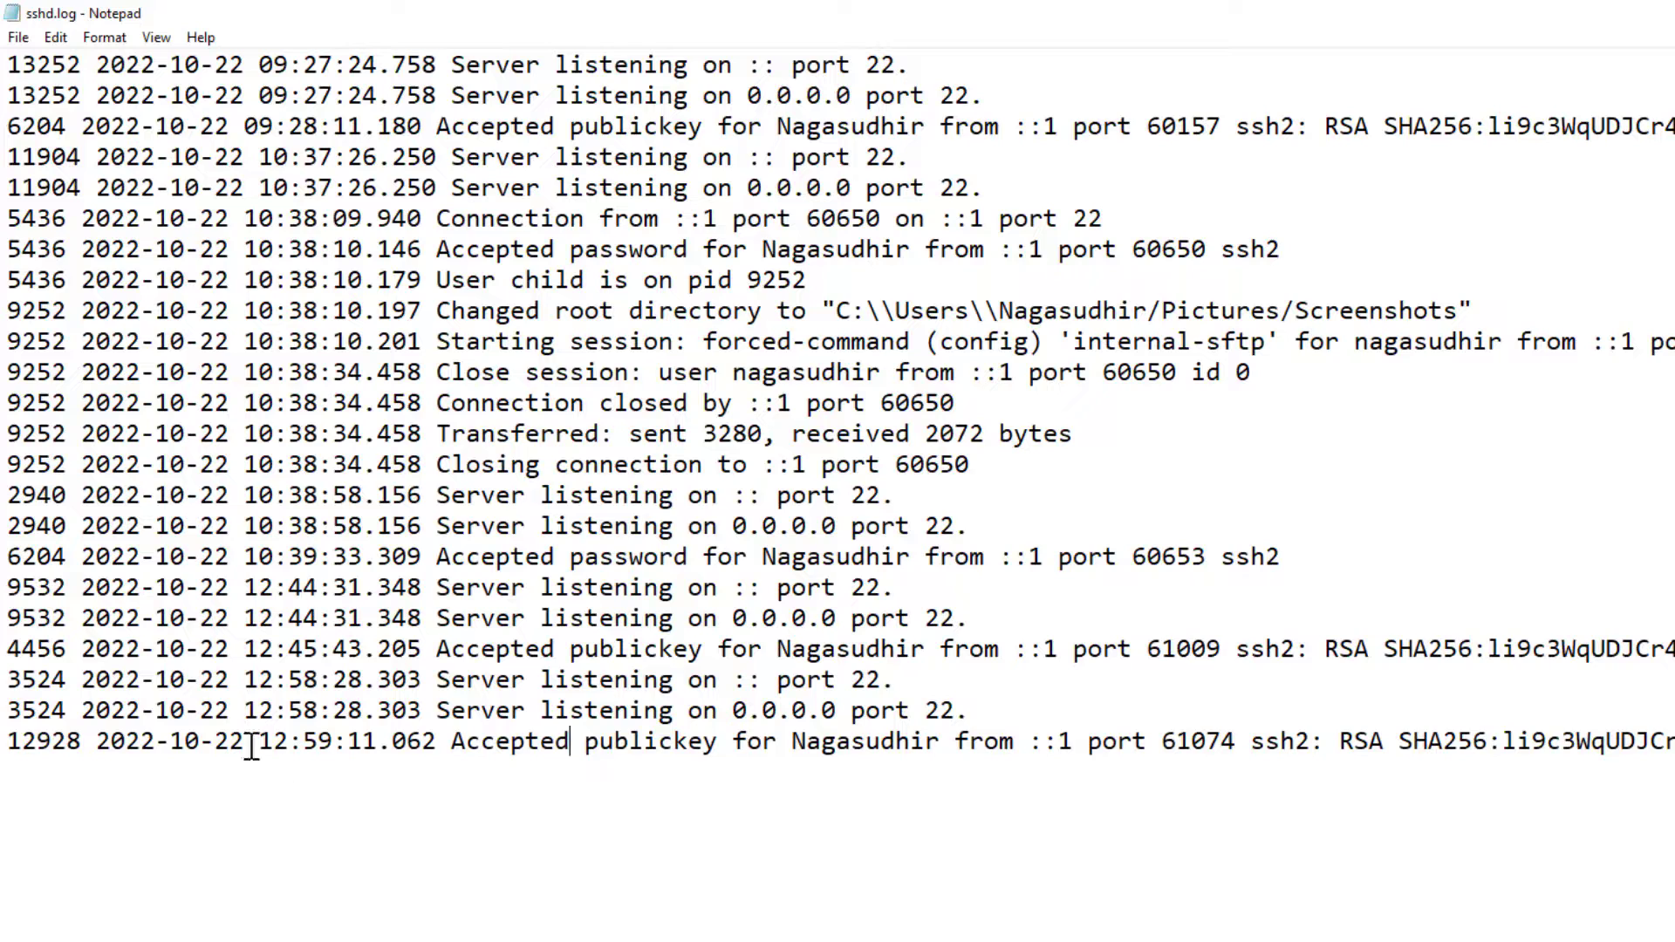
Examine the timestamps and messages of the latest login and server listening entries in sshd.log
{"action": "left_click_drag", "start_coordinate": [256, 742], "coordinate": [1082, 746]}
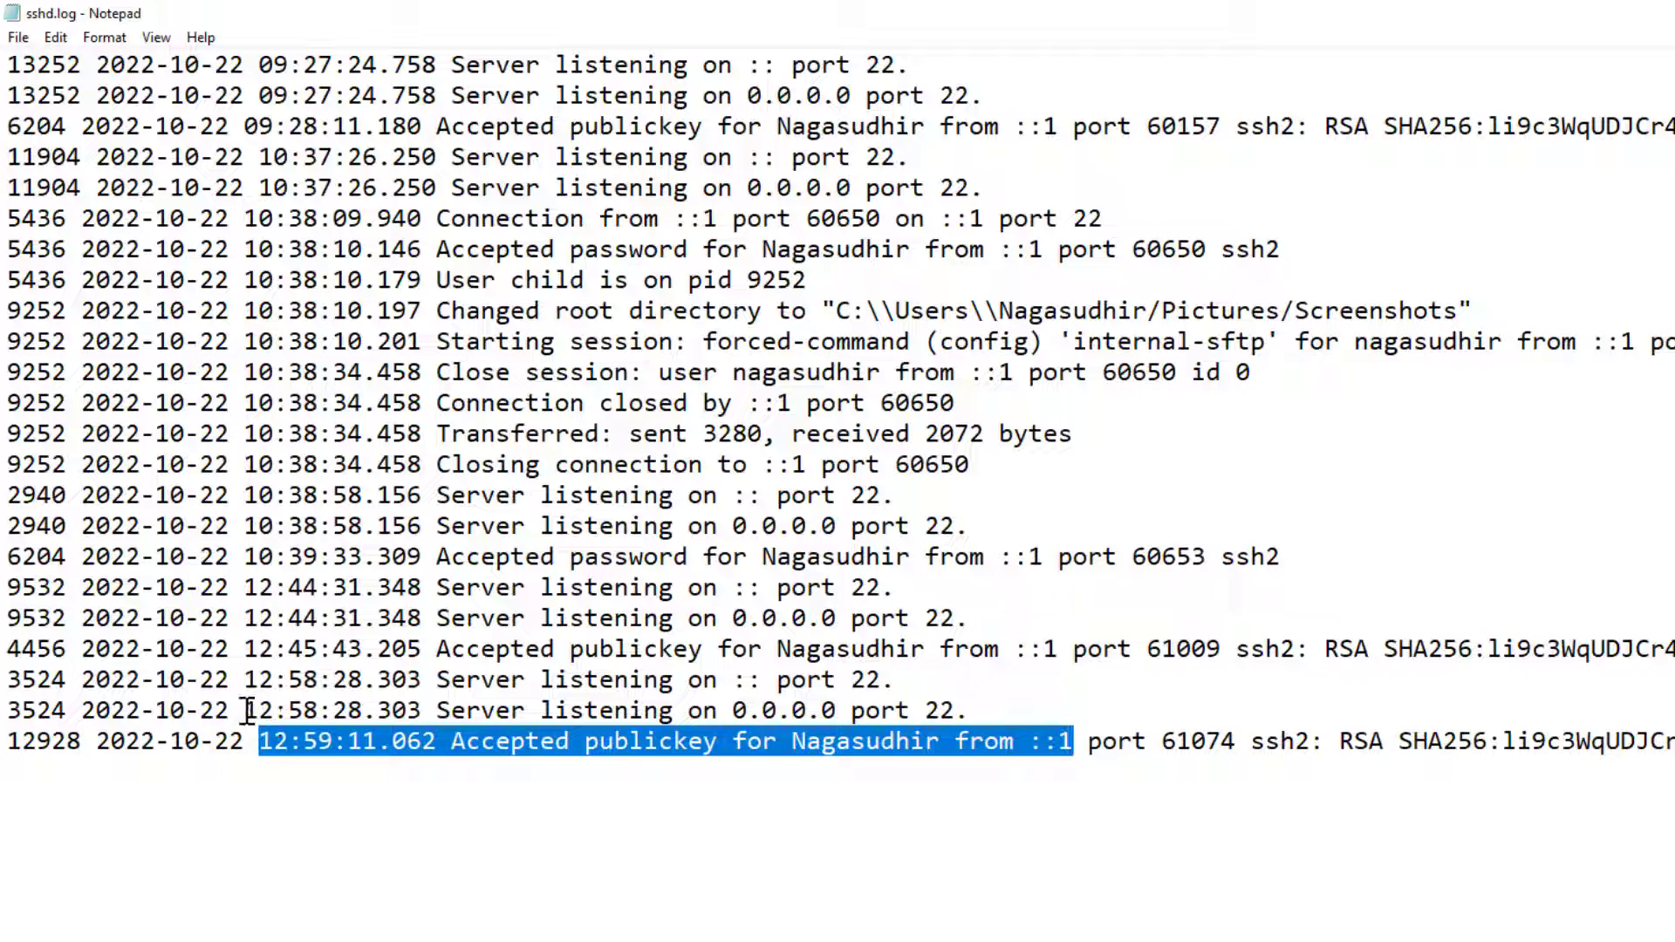
{"action": "left_click_drag", "start_coordinate": [258, 711], "coordinate": [942, 706]}
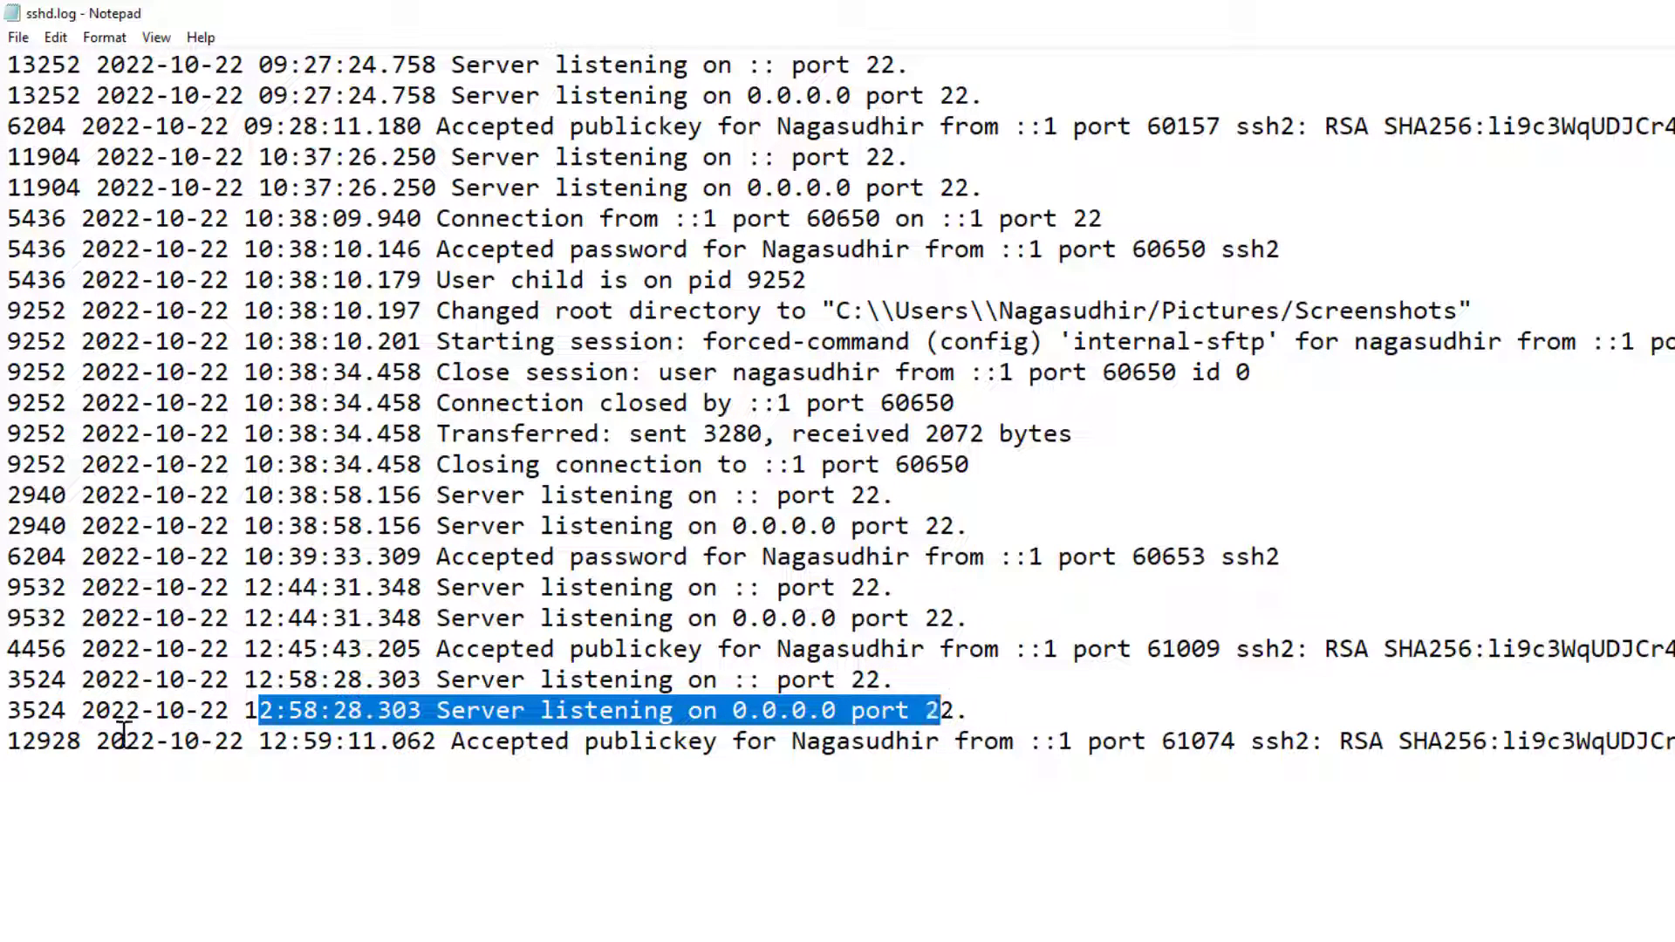
{"action": "left_click_drag", "start_coordinate": [125, 710], "coordinate": [317, 748]}
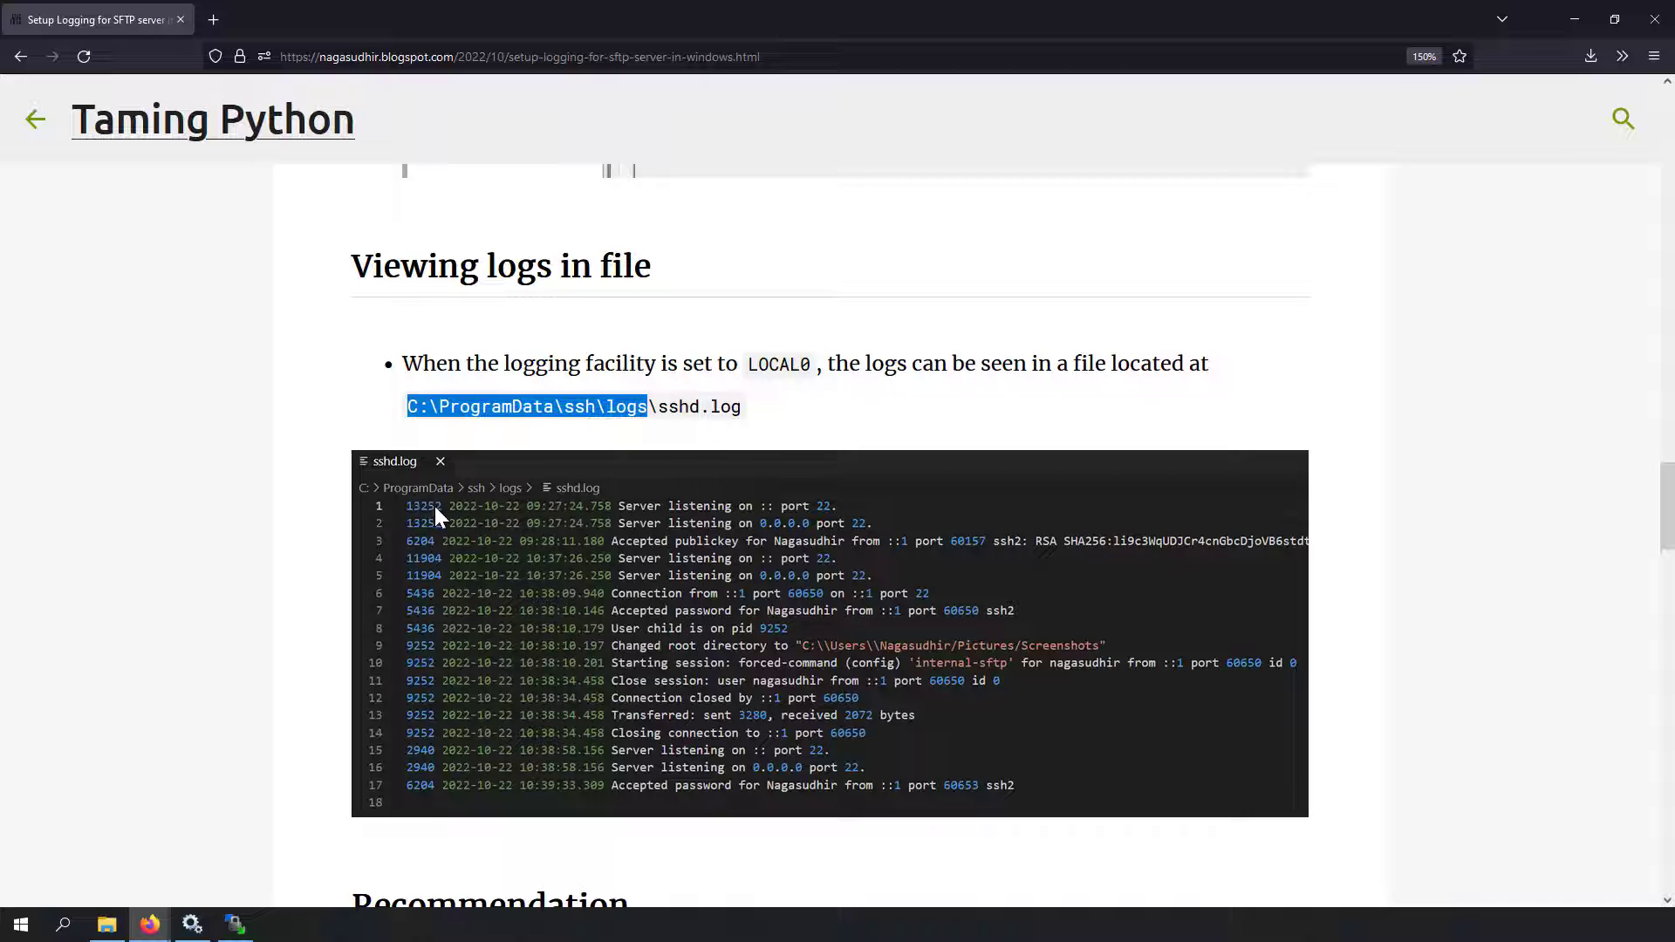
Return to the tutorial page in Firefox and review its sections on viewing logs in a file and the recommendation
{"action": "scroll", "coordinate": [433, 515], "scroll_direction": "up", "scroll_amount": 3}
{"action": "scroll", "coordinate": [434, 507], "scroll_direction": "down", "scroll_amount": 8}
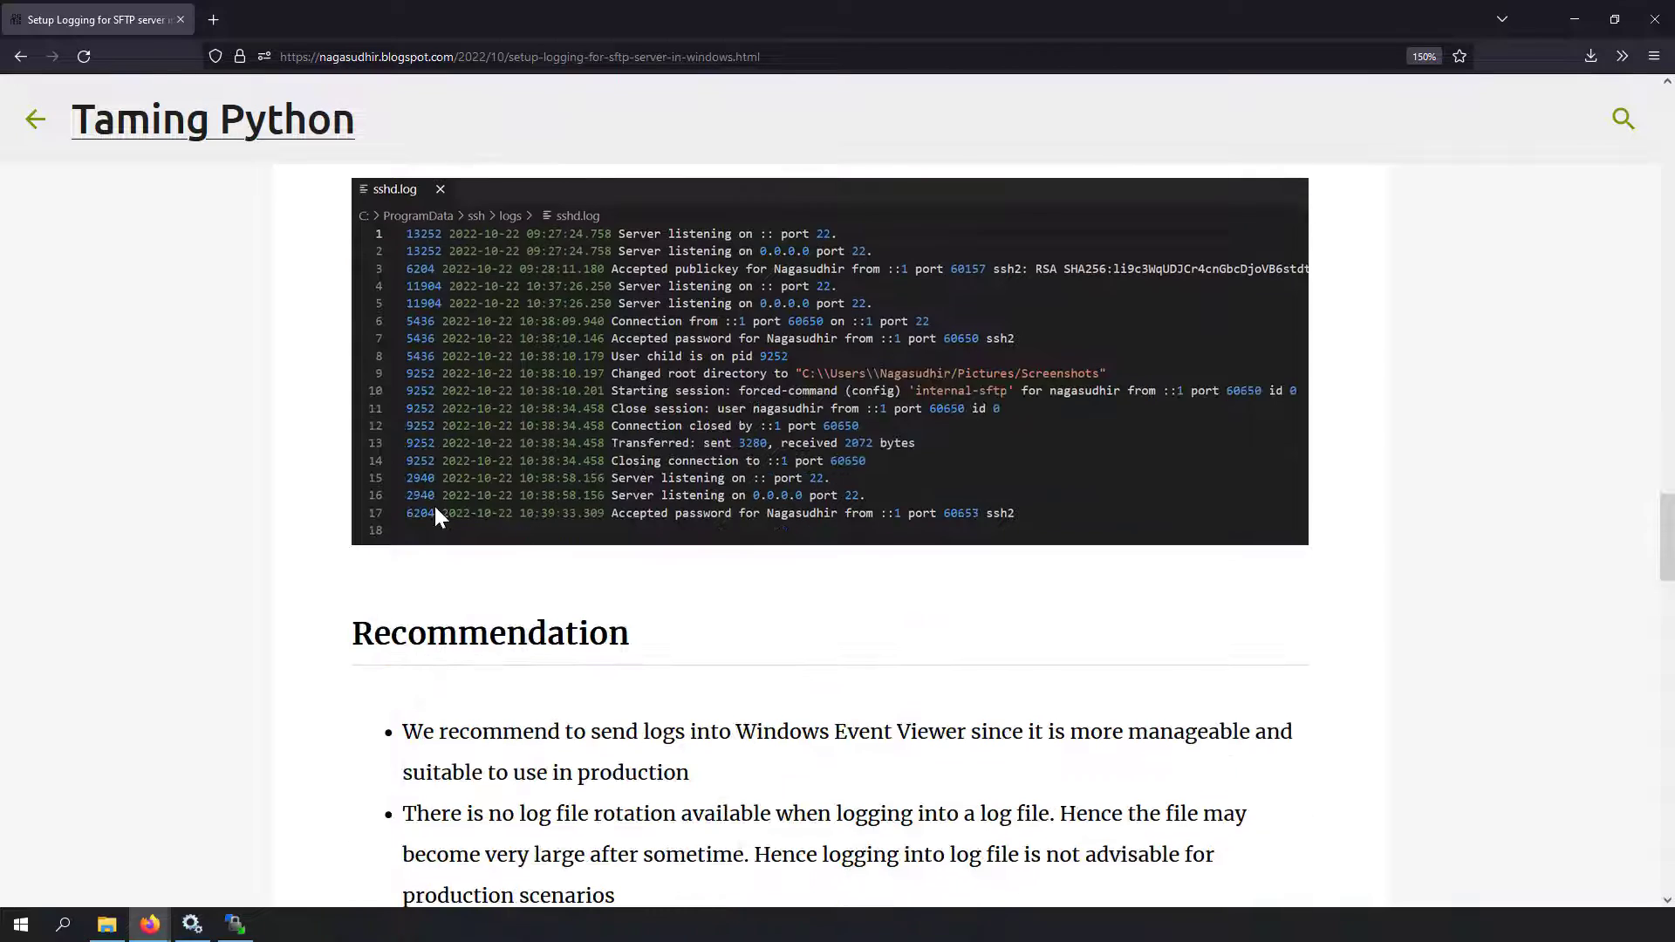
{"action": "scroll", "coordinate": [436, 506], "scroll_direction": "up", "scroll_amount": 5}
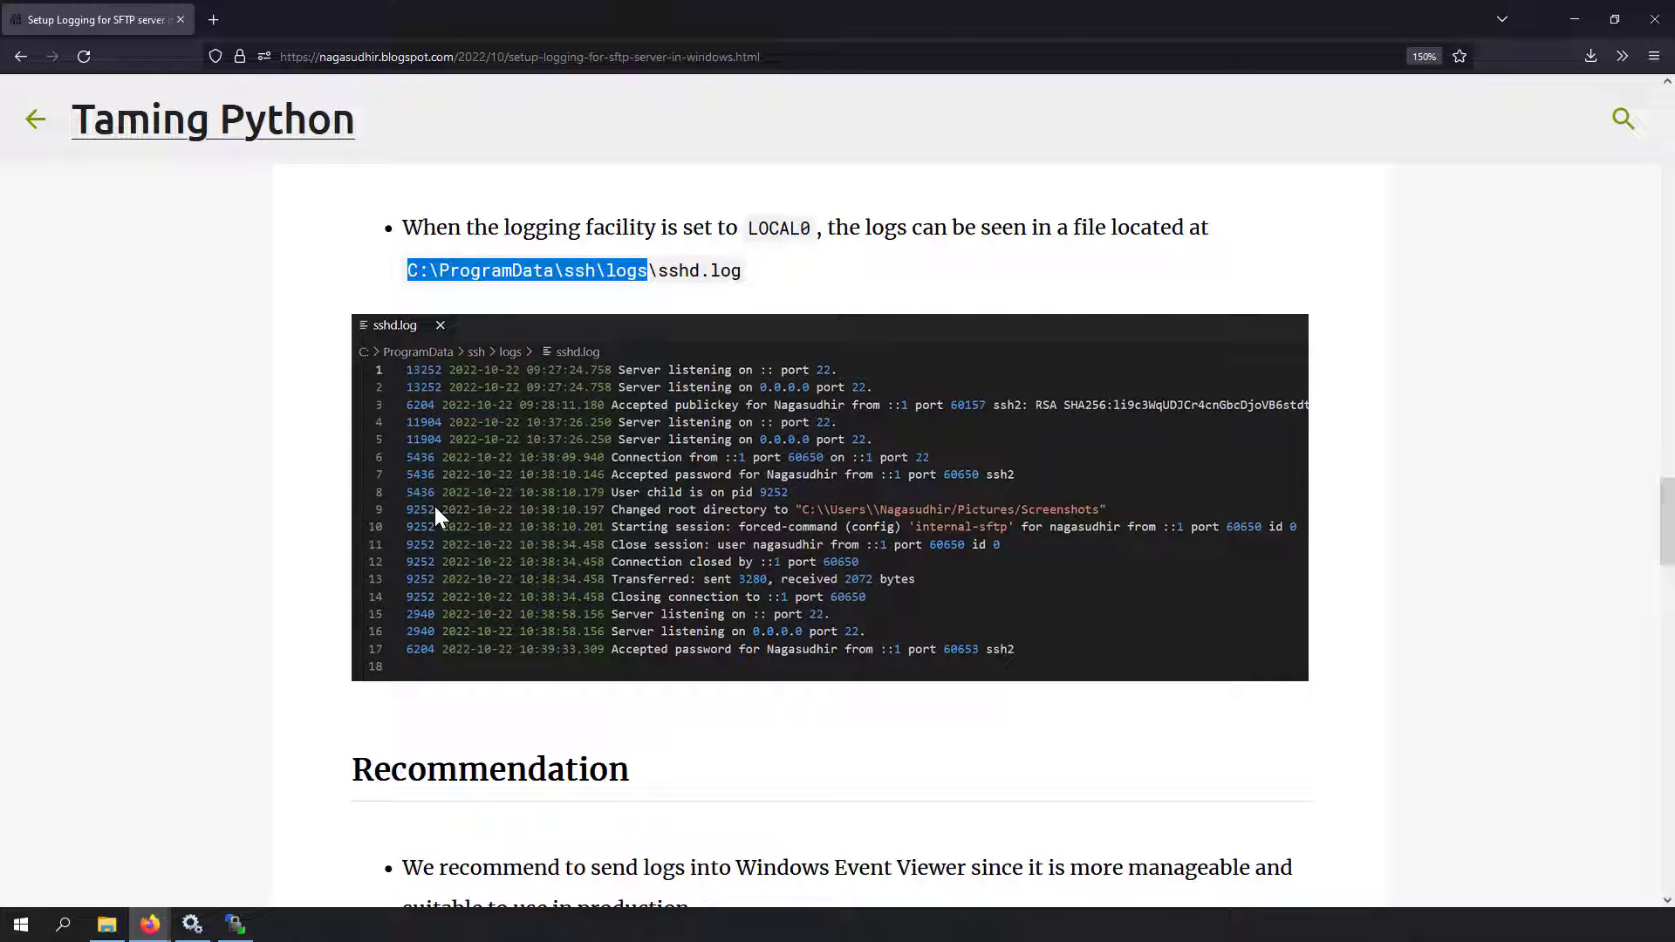
{"action": "left_click_drag", "start_coordinate": [720, 270], "coordinate": [410, 266]}
{"action": "left_click", "coordinate": [490, 263]}
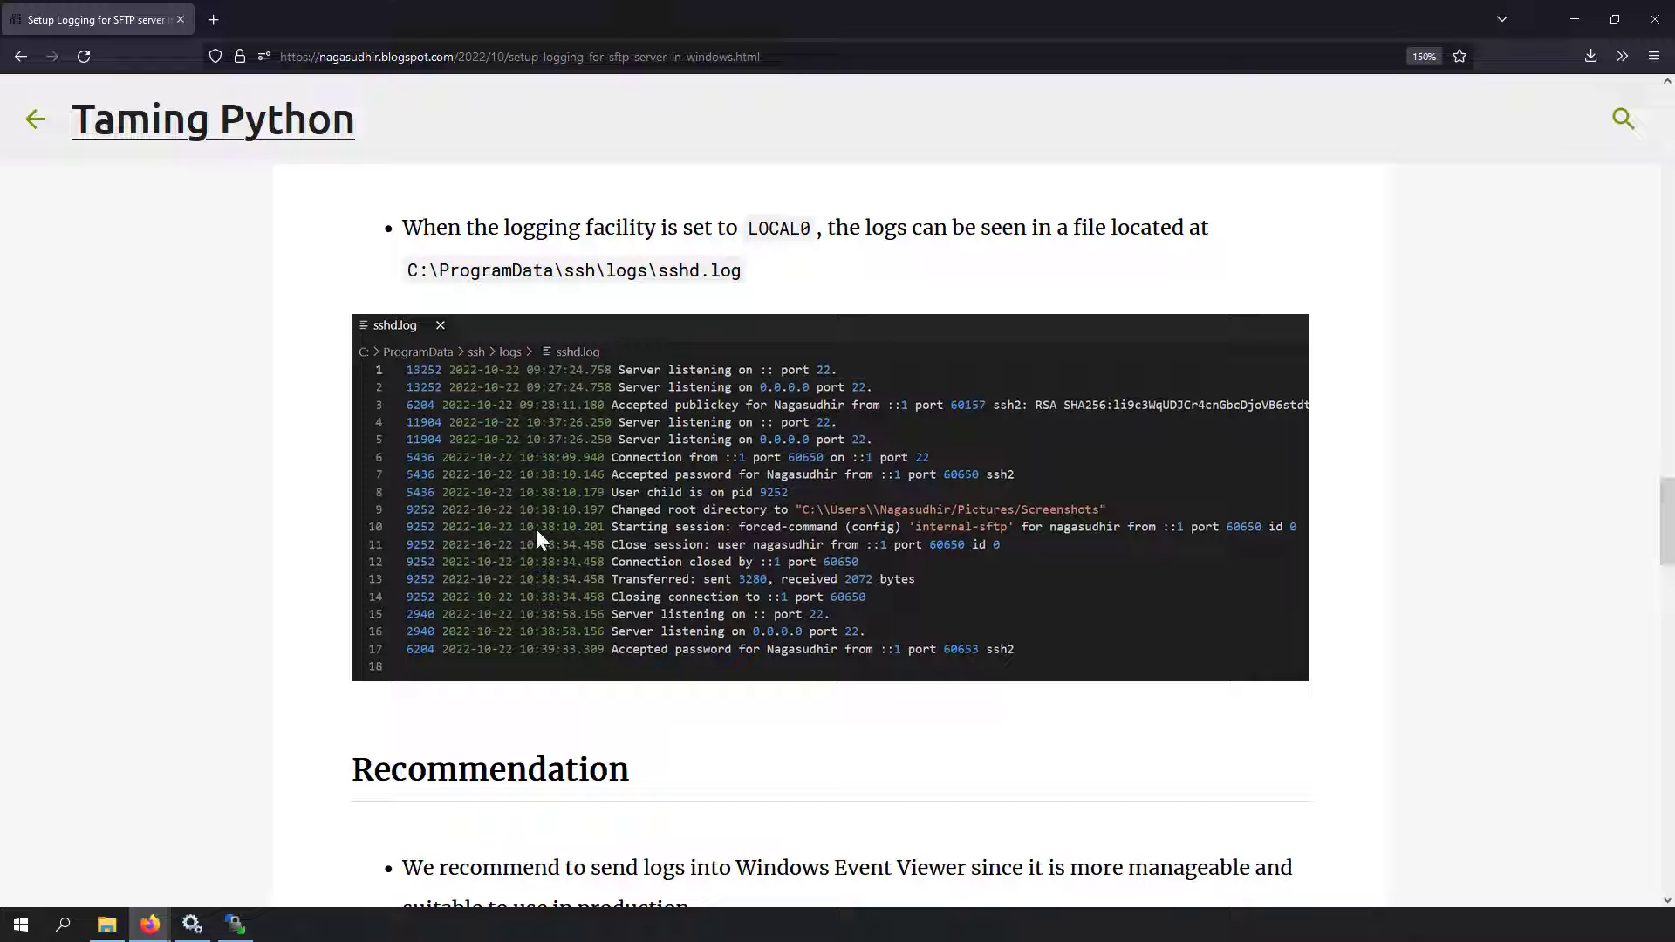
{"action": "scroll", "coordinate": [535, 528], "scroll_direction": "up", "scroll_amount": 5}
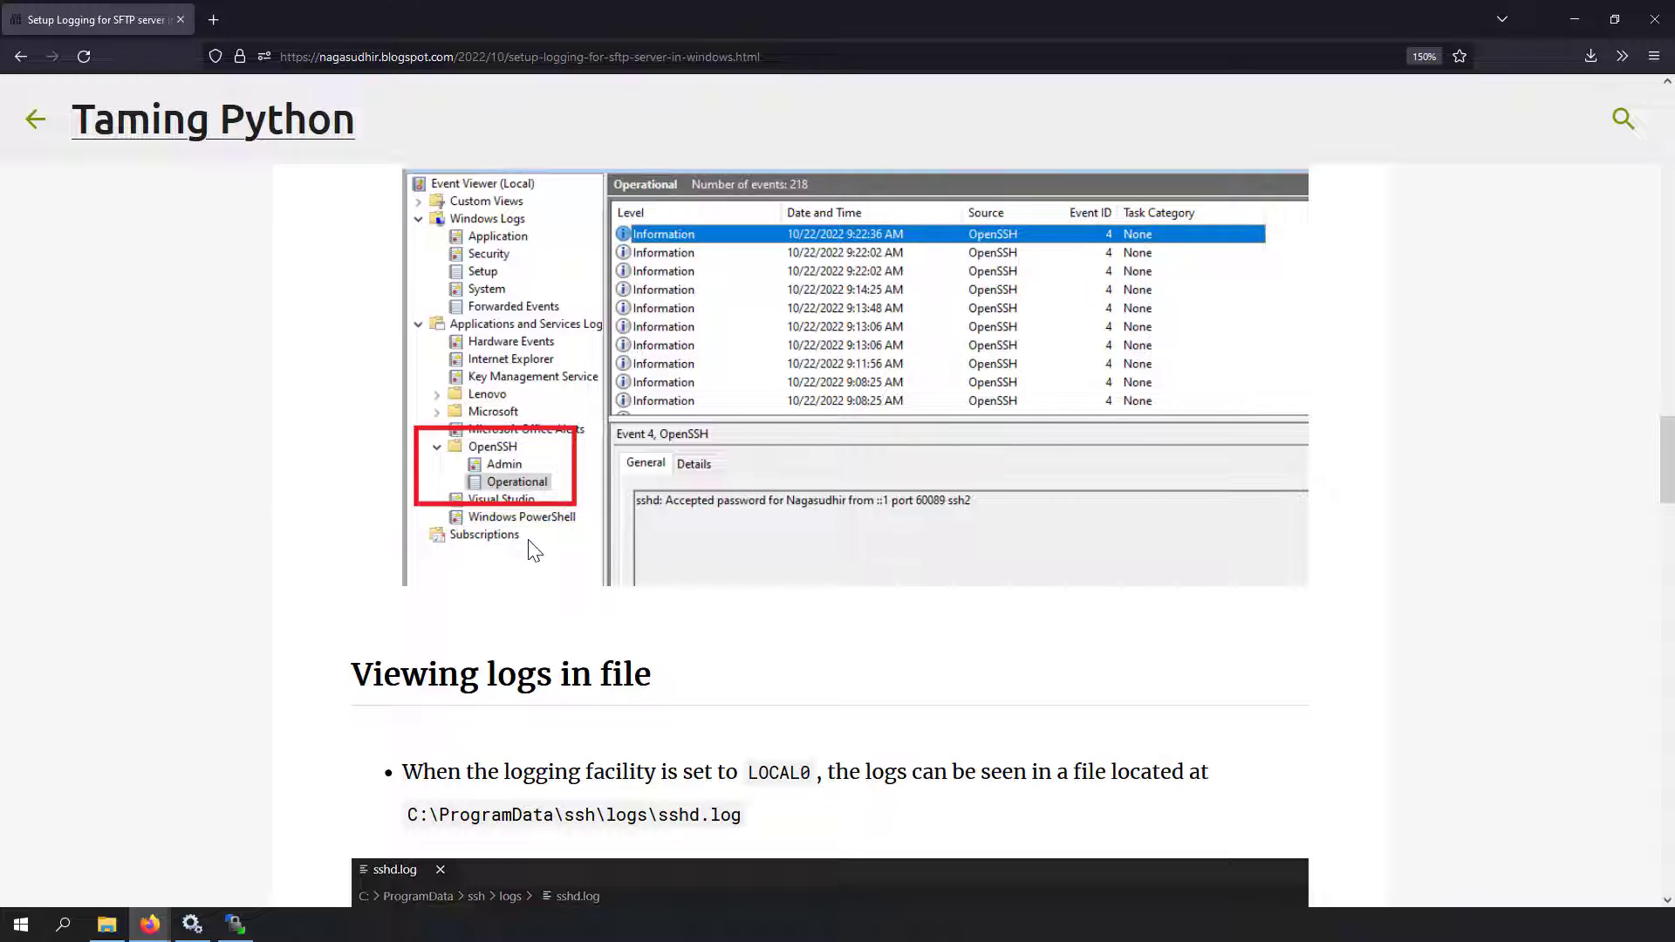
Skim the tutorial article from its beginning through the logging level and facility sections to the References
{"action": "key", "text": "Home"}
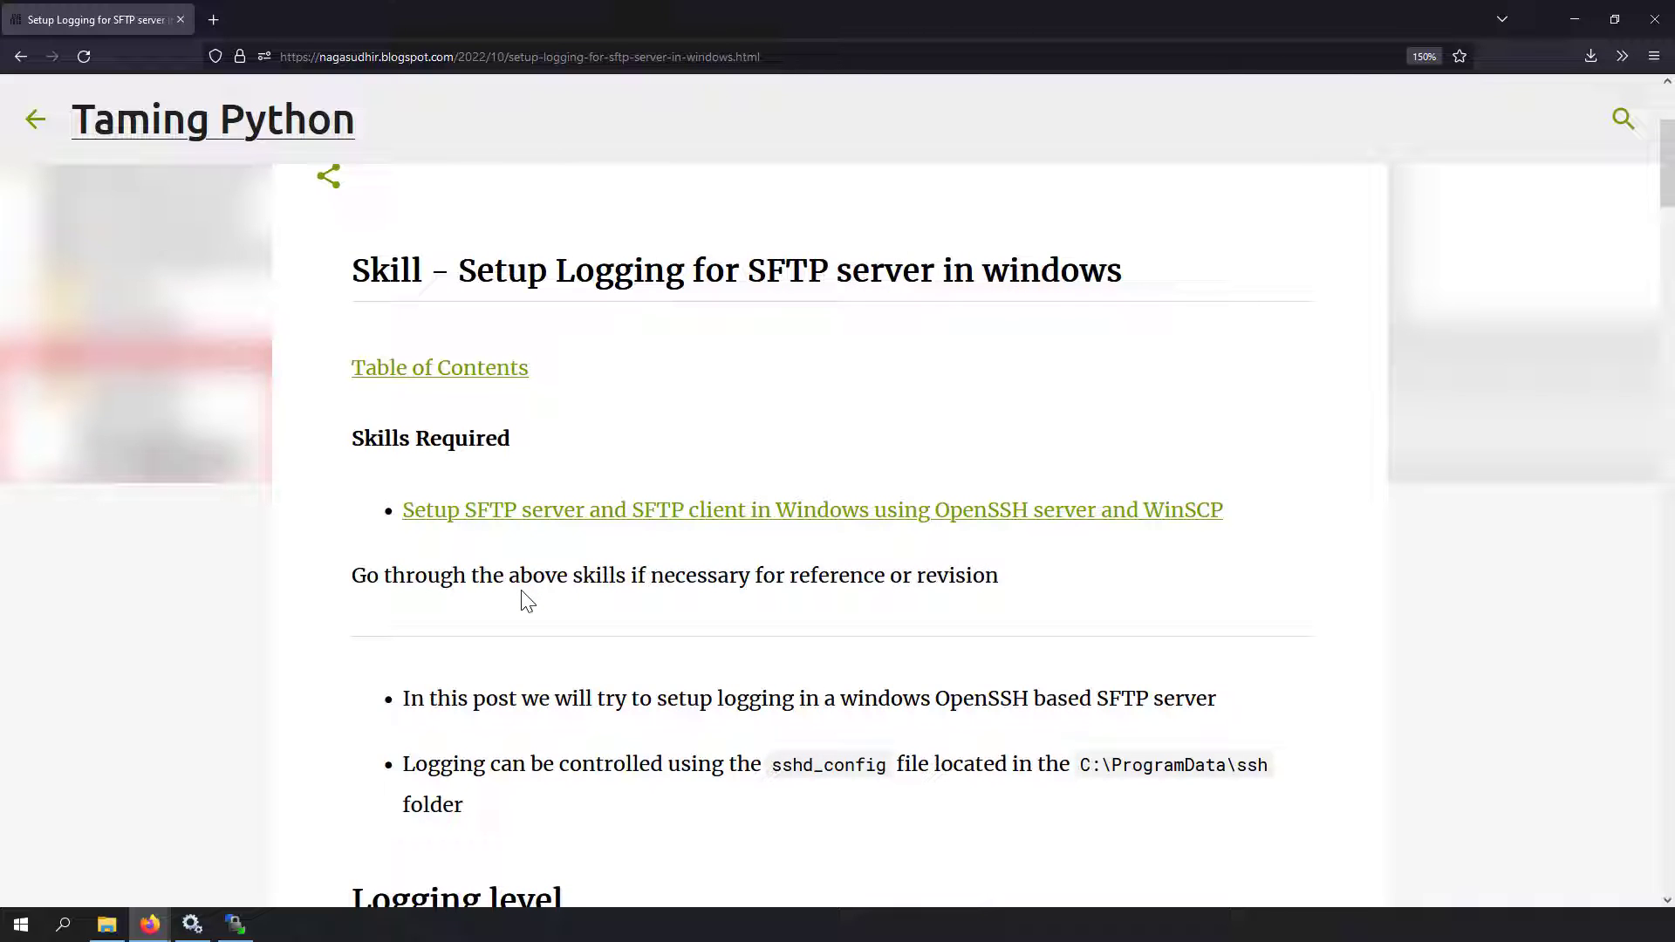
{"action": "scroll", "coordinate": [523, 600], "scroll_direction": "down", "scroll_amount": 5}
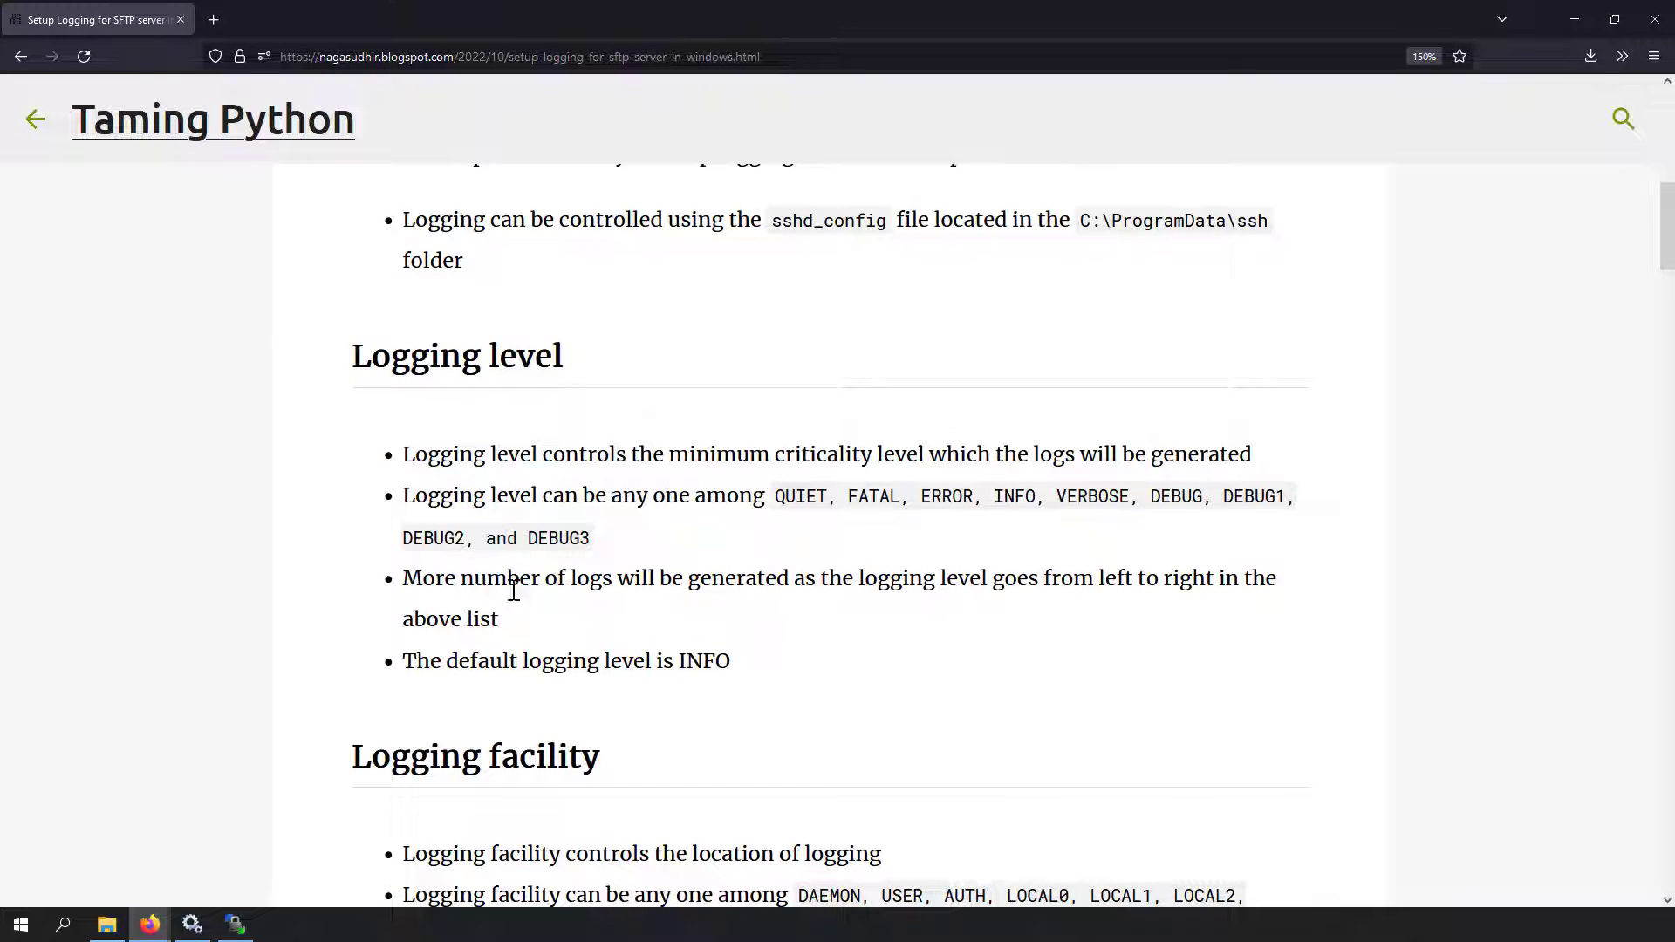
{"action": "scroll", "coordinate": [517, 600], "scroll_direction": "down", "scroll_amount": 5}
{"action": "scroll", "coordinate": [518, 601], "scroll_direction": "down", "scroll_amount": 4}
{"action": "scroll", "coordinate": [518, 600], "scroll_direction": "down", "scroll_amount": 3}
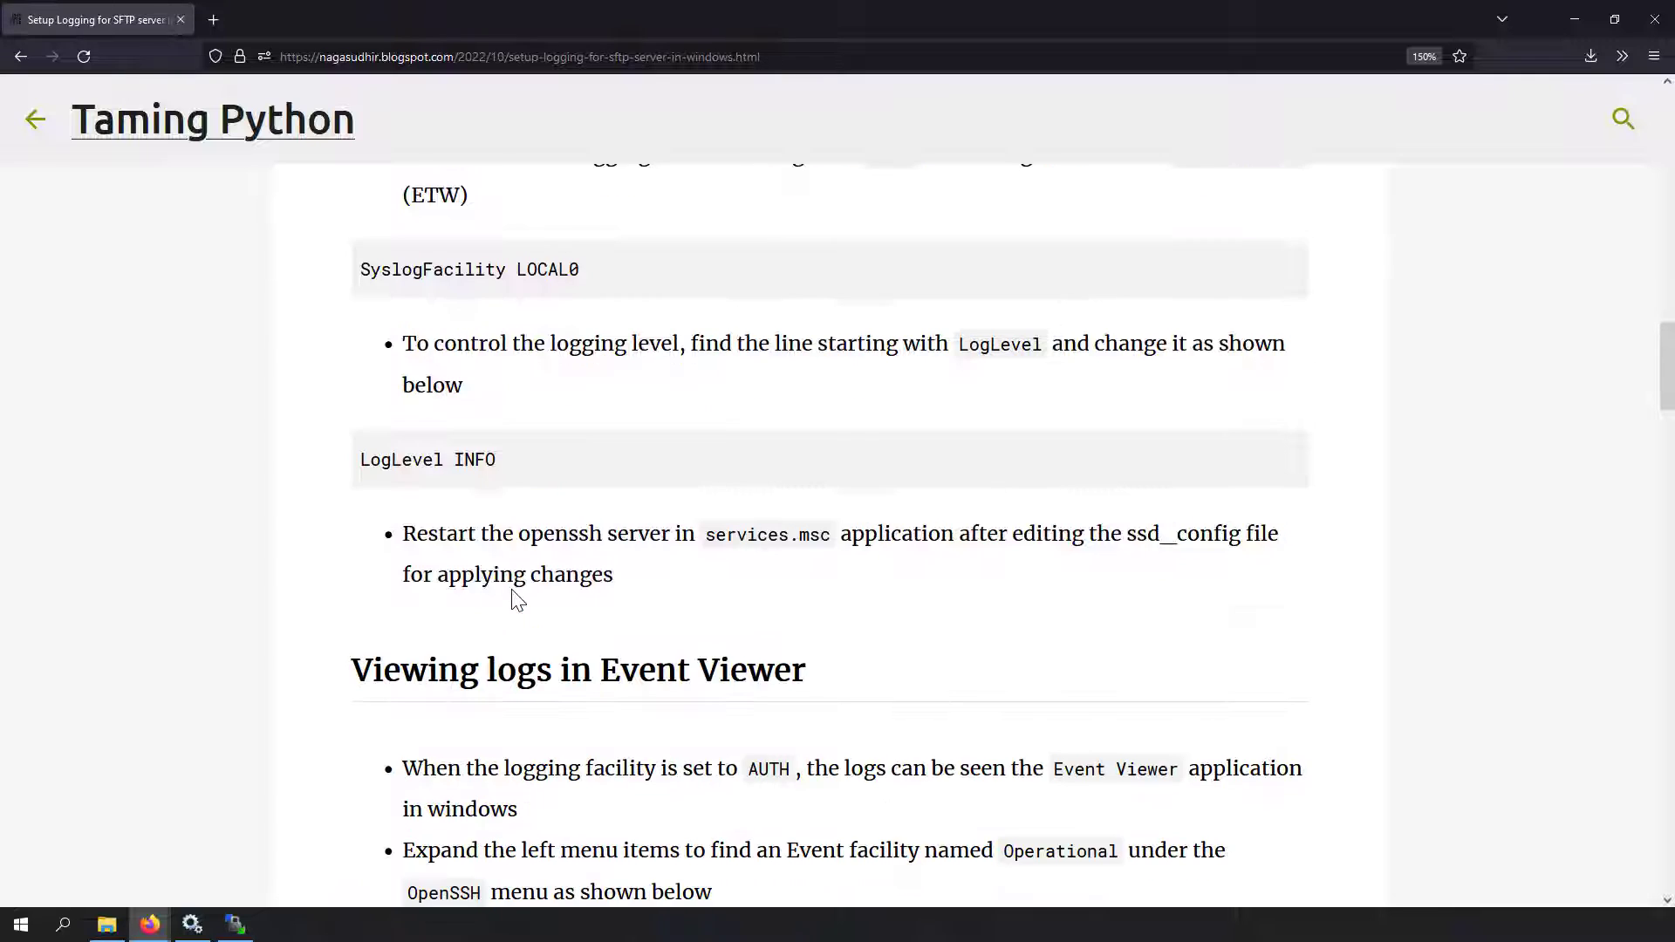
{"action": "scroll", "coordinate": [515, 602], "scroll_direction": "down", "scroll_amount": 5}
{"action": "scroll", "coordinate": [509, 604], "scroll_direction": "down", "scroll_amount": 12}
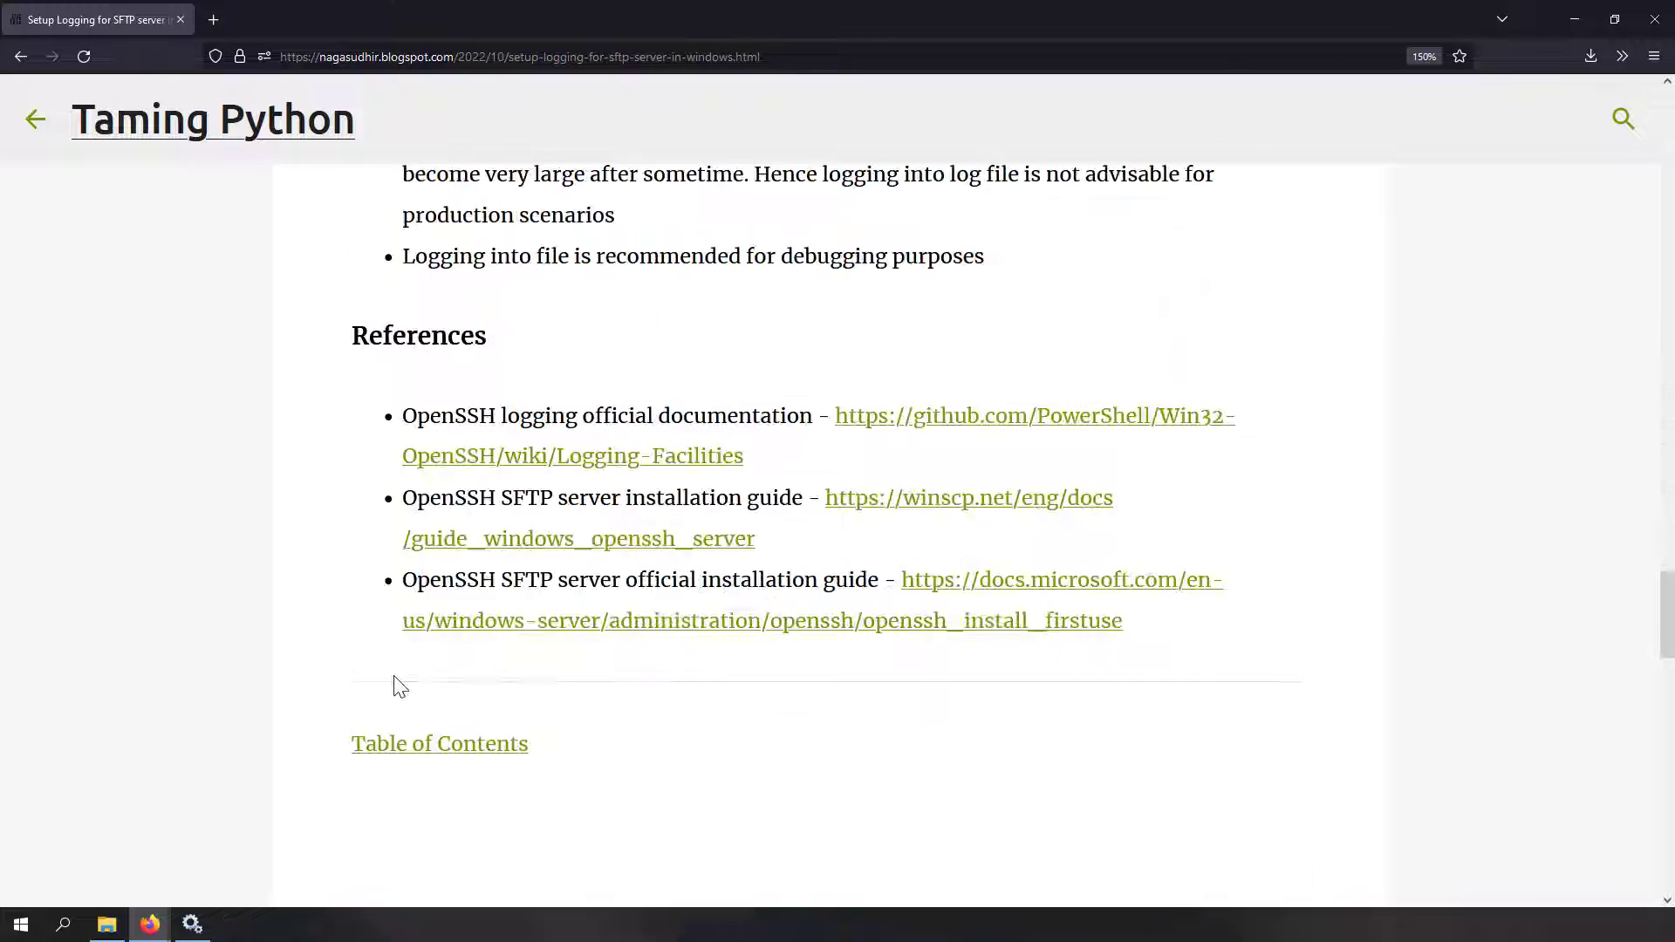
Open the OpenSSH logging official documentation from the References, read its Logging Facilities page including file based logging, and close it
{"action": "left_click", "coordinate": [843, 424]}
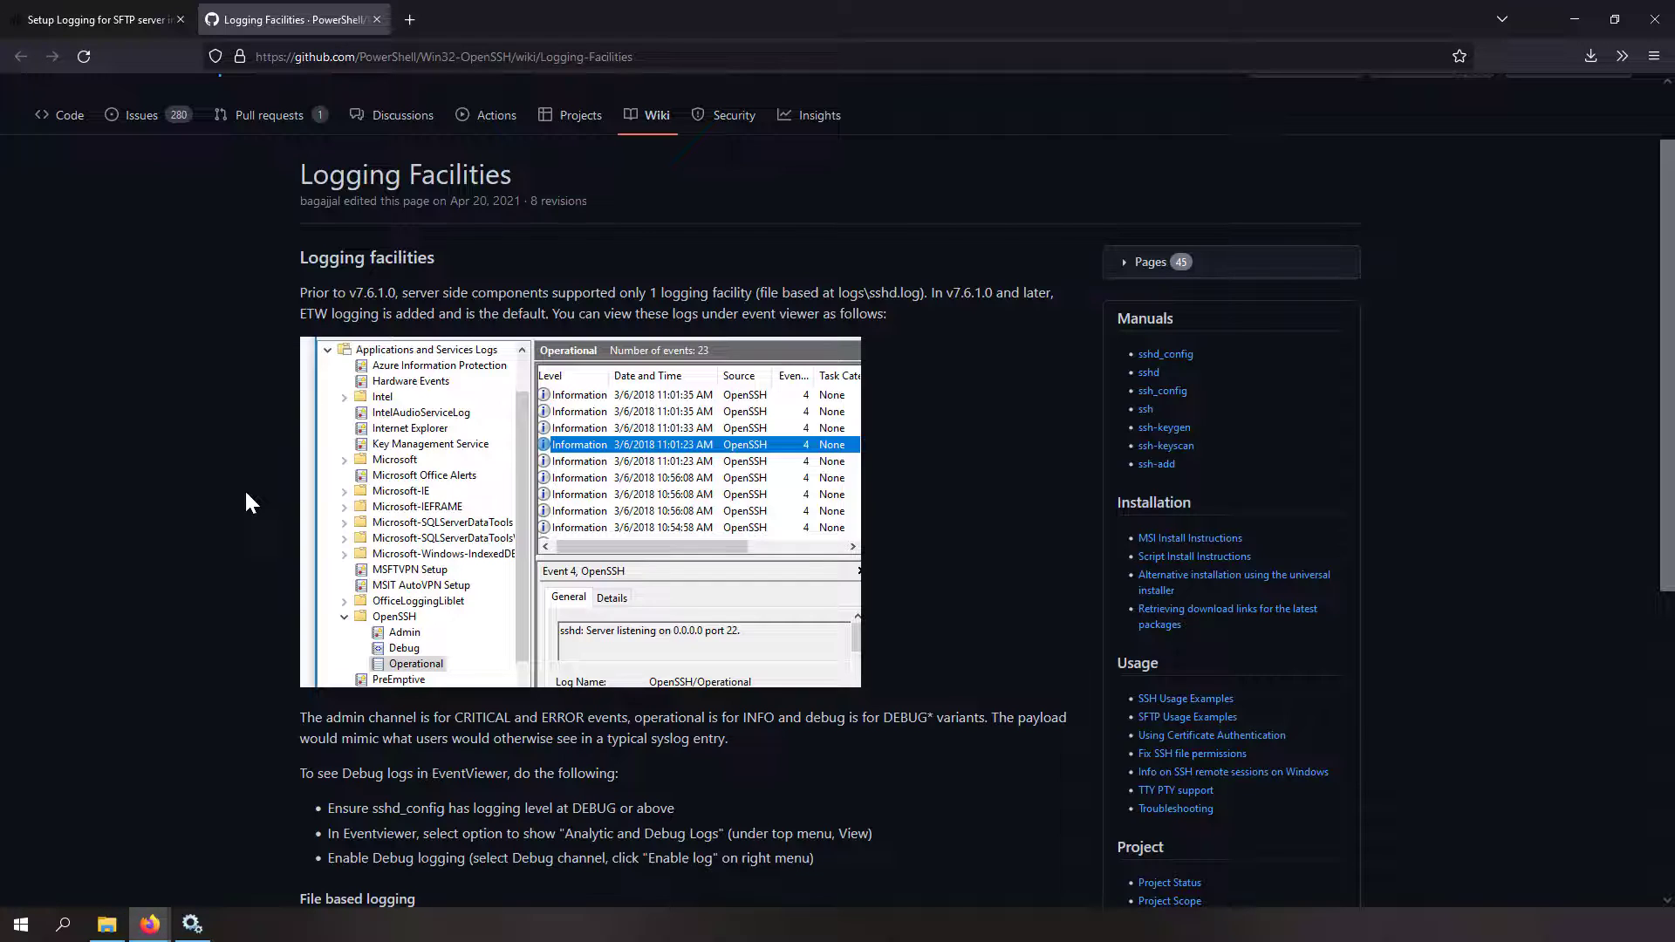
{"action": "scroll", "coordinate": [248, 502], "scroll_direction": "down", "scroll_amount": 5}
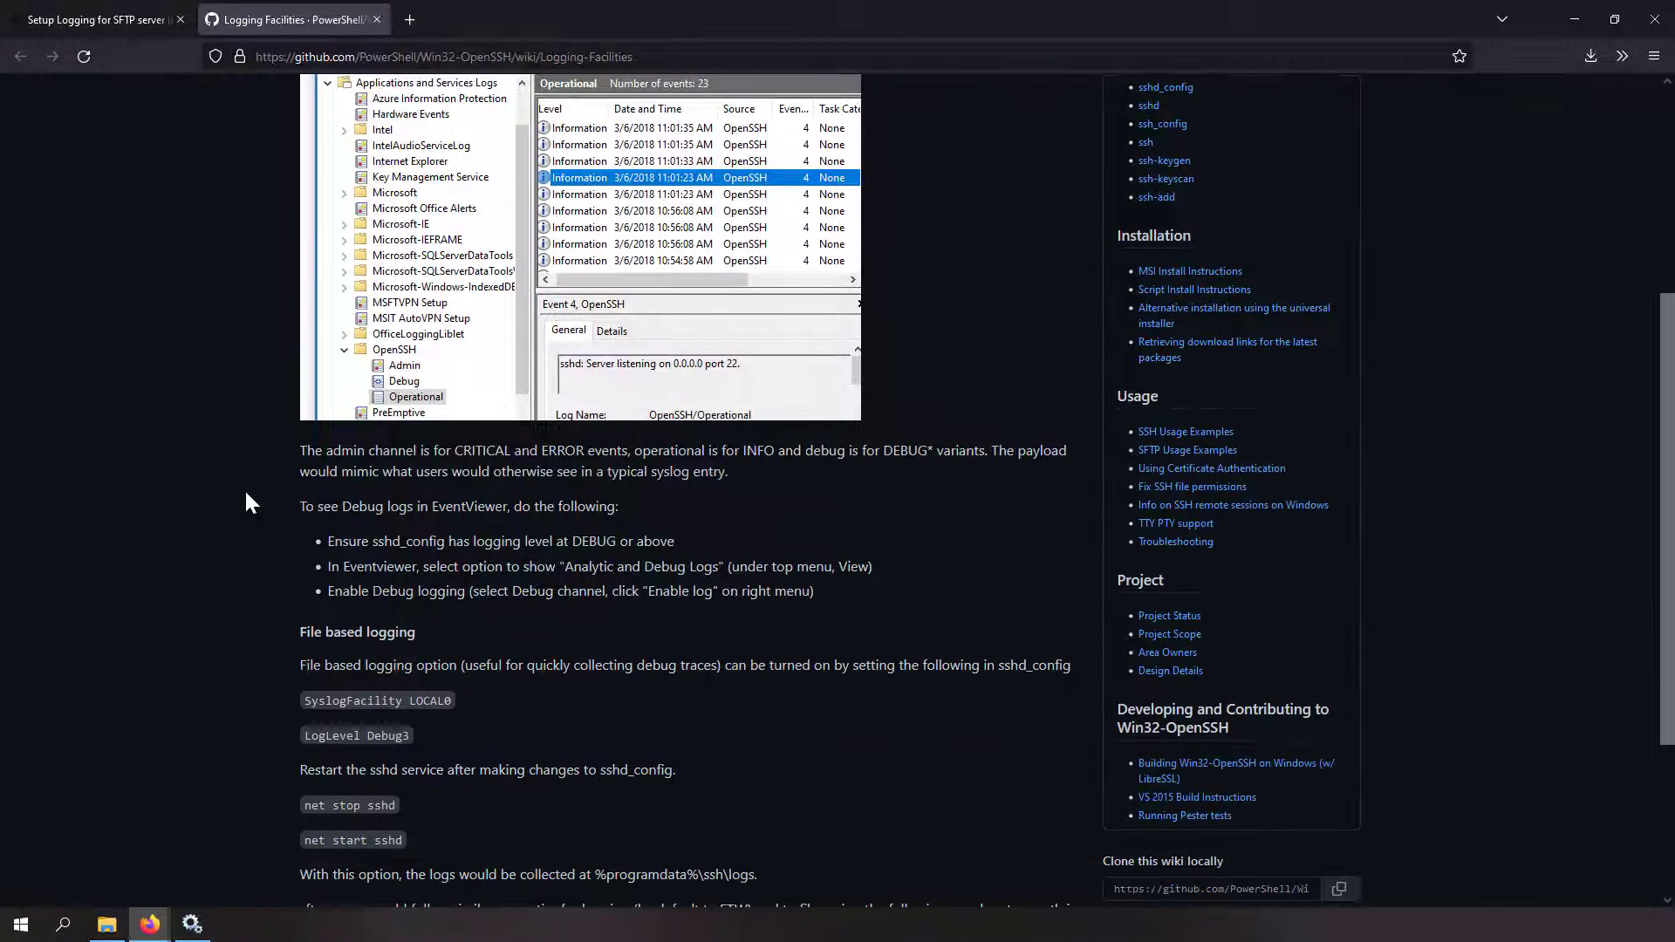
{"action": "scroll", "coordinate": [246, 502], "scroll_direction": "down", "scroll_amount": 1}
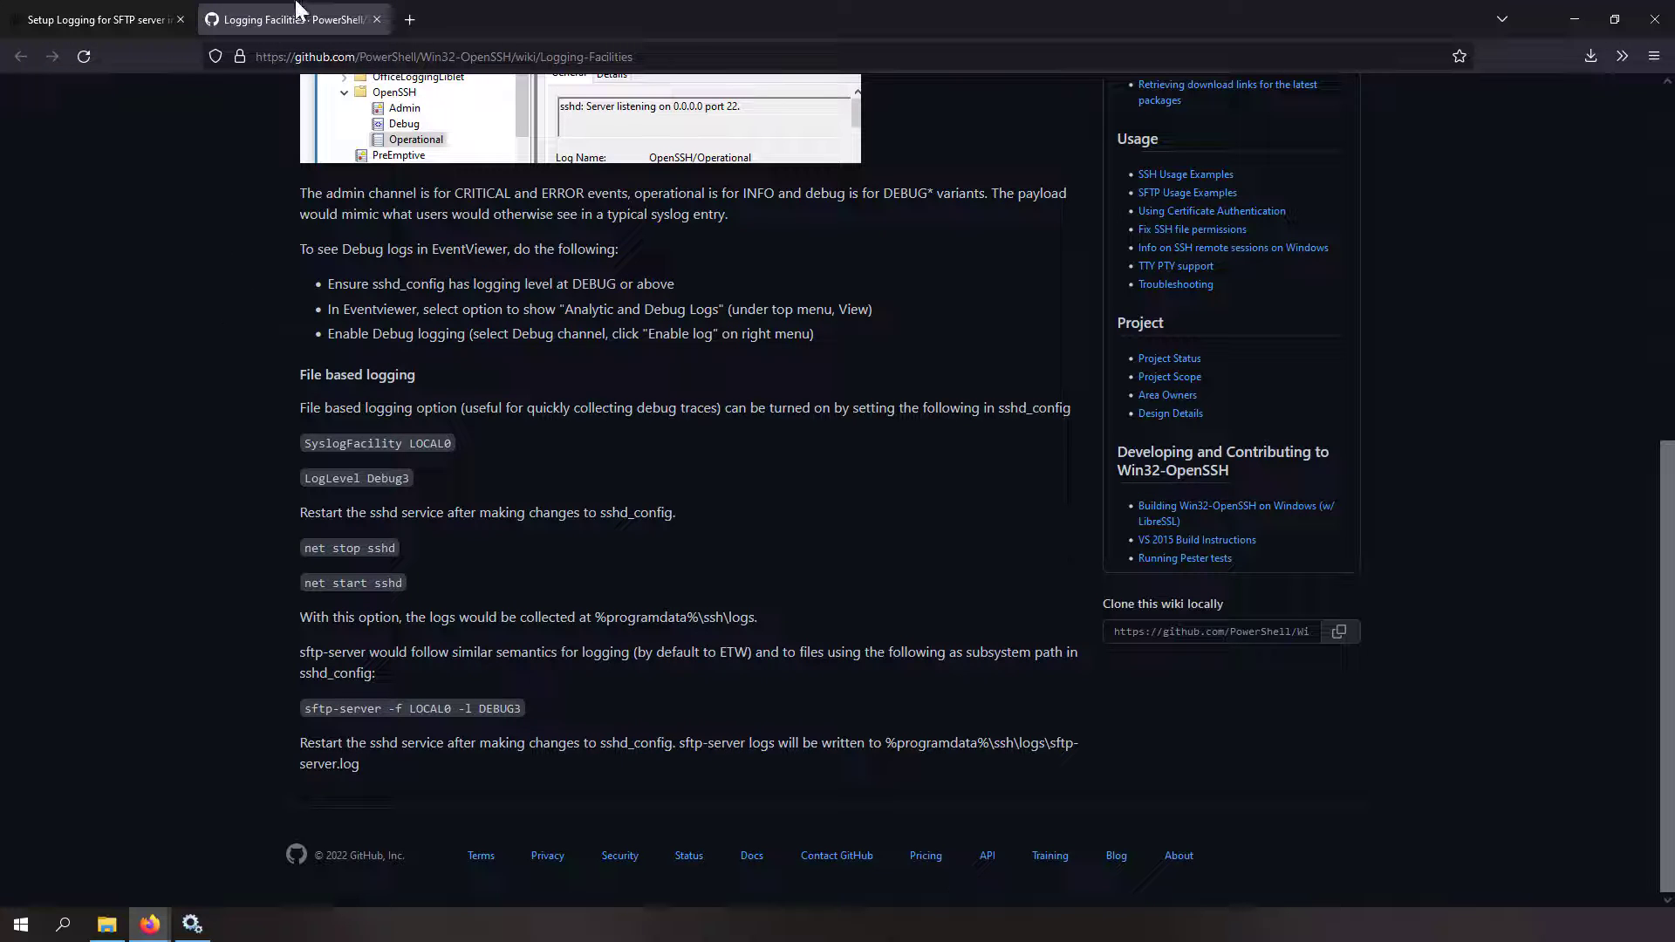
{"action": "key", "text": "ctrl+w"}
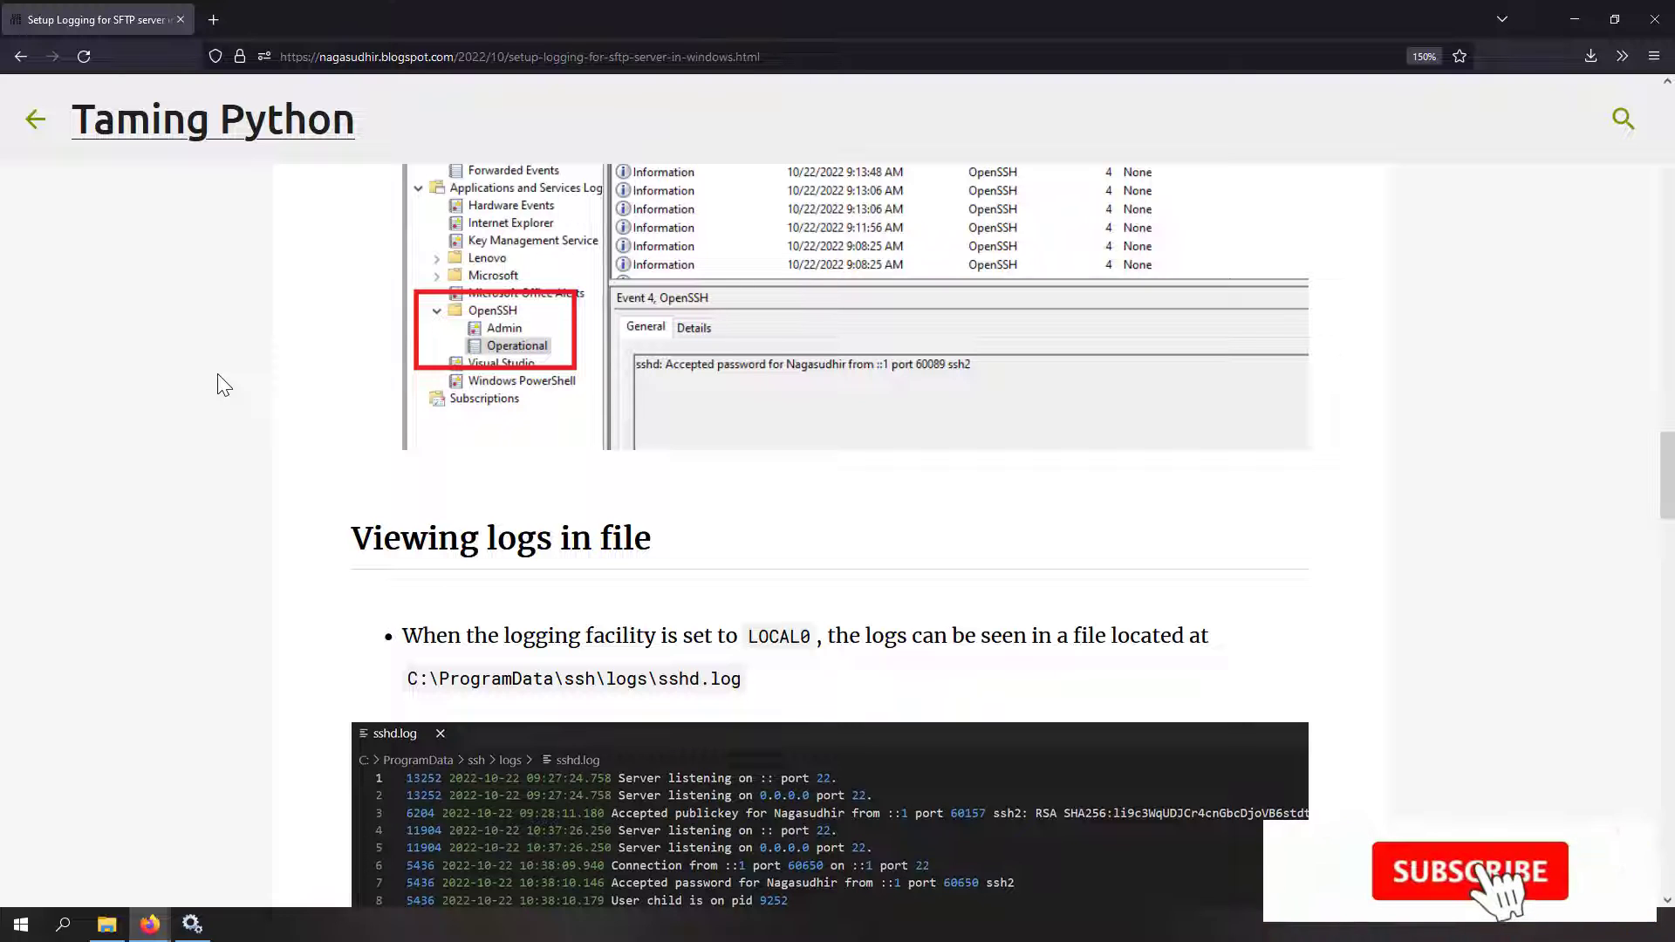